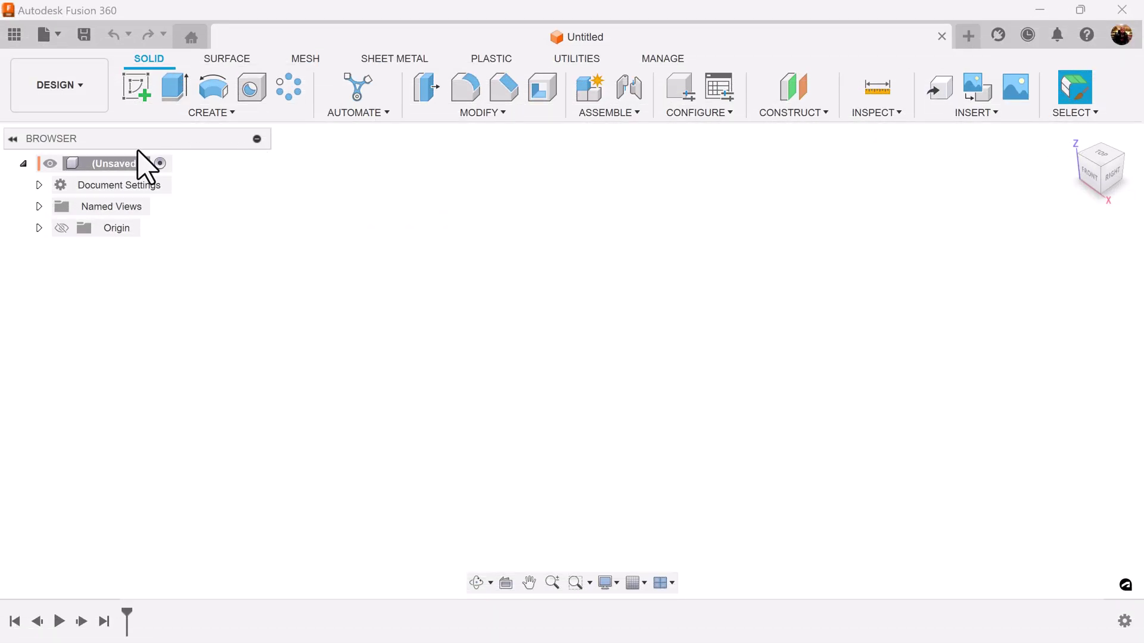
Create Component1 under the root component and switch to the top view
right_click(122, 167)
left_click(158, 178)
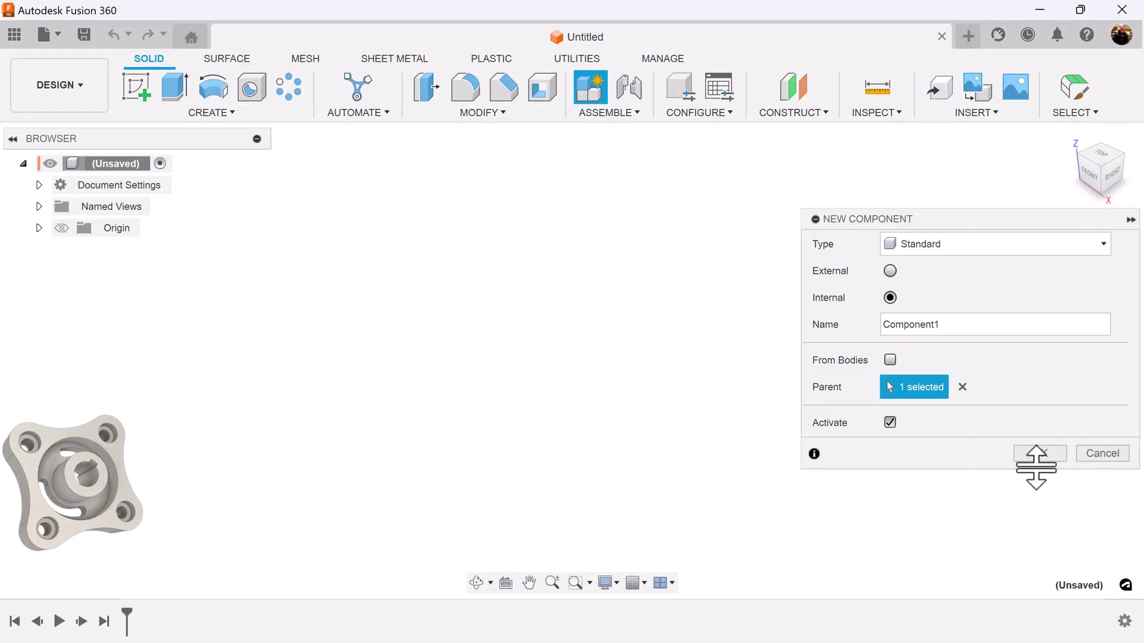
left_click(1040, 454)
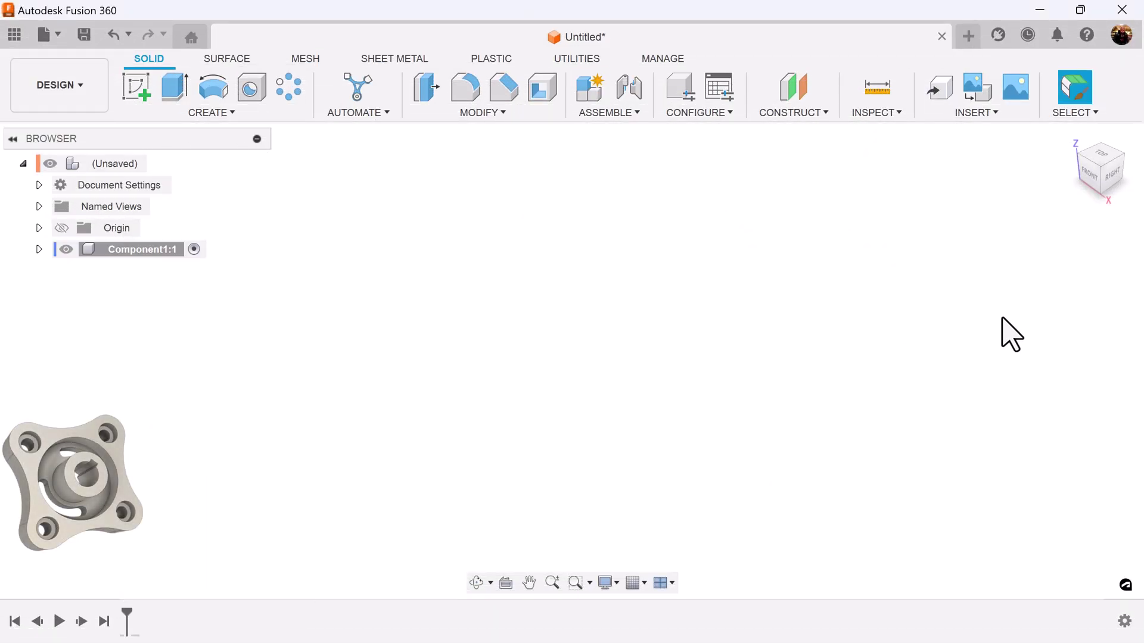
left_click(1099, 157)
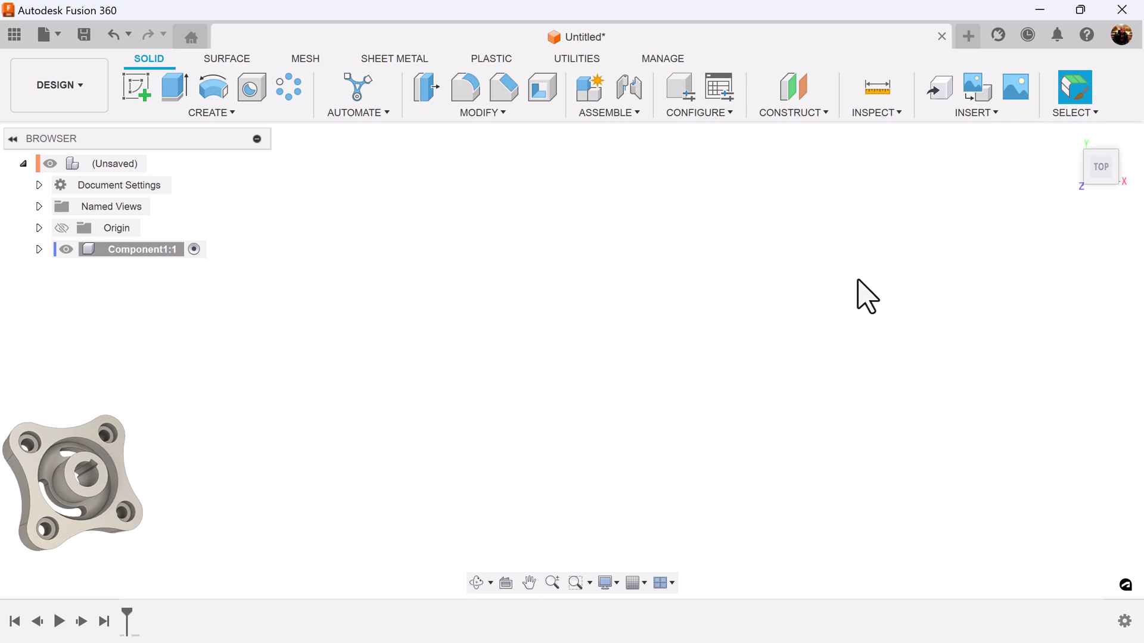
Start a sketch on the XY plane and draw a 120 mm vertical construction line
left_click(137, 88)
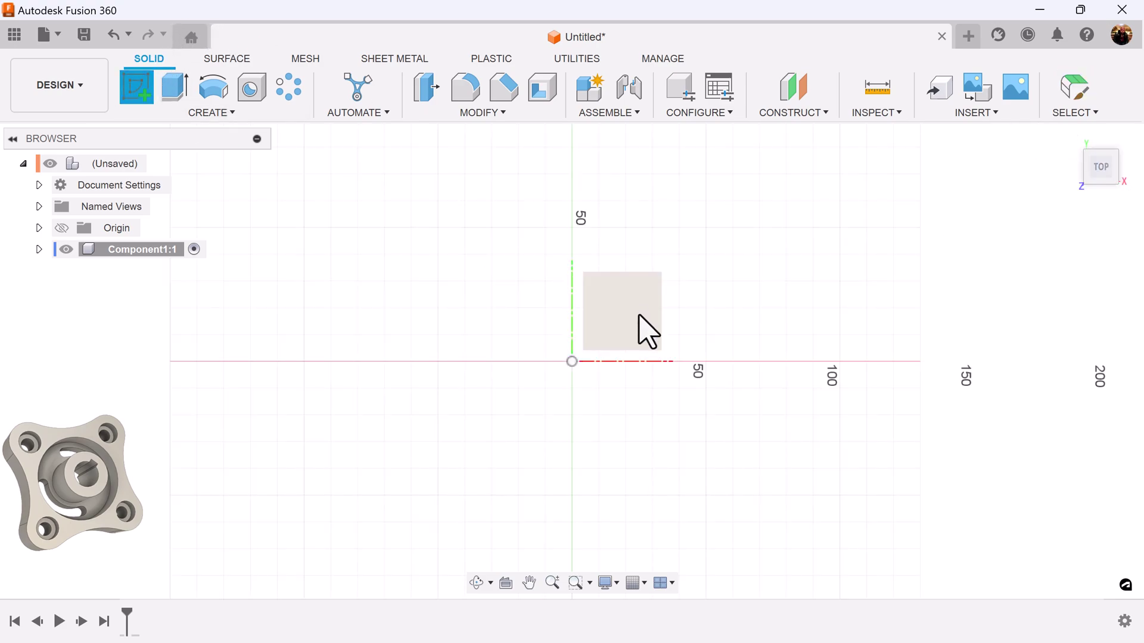
left_click(648, 331)
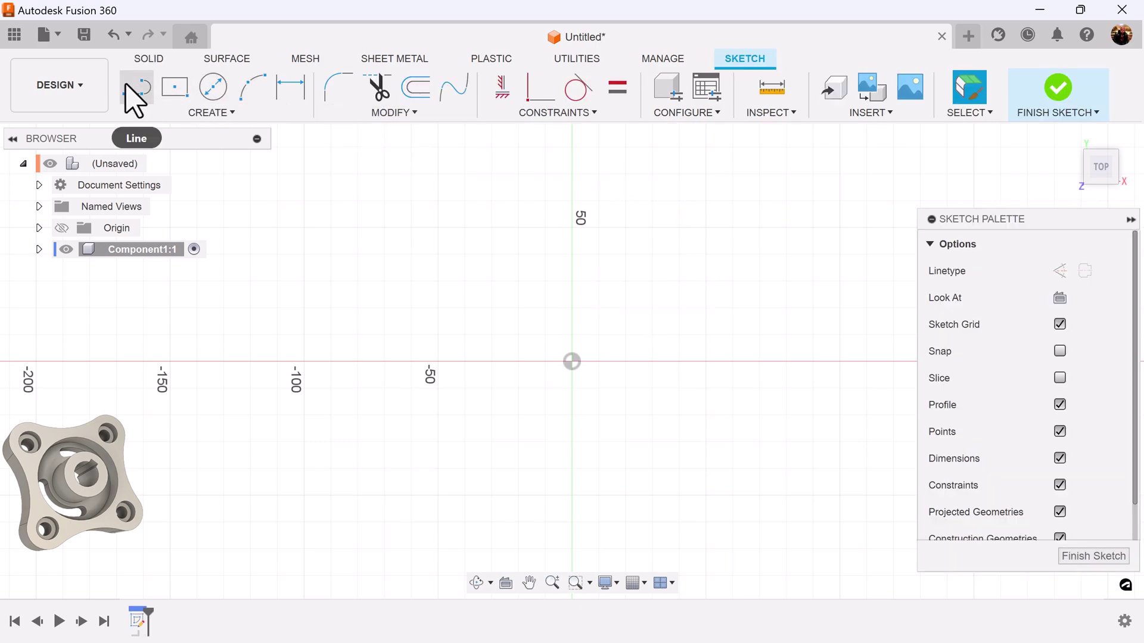
left_click(141, 94)
left_click(1059, 271)
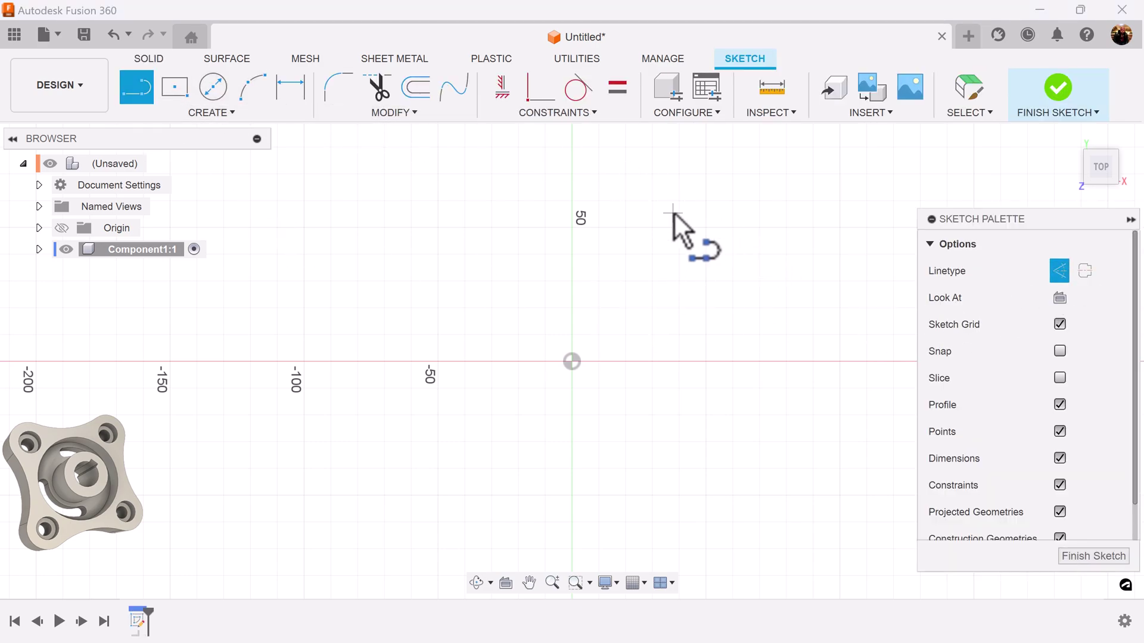
left_click(656, 208)
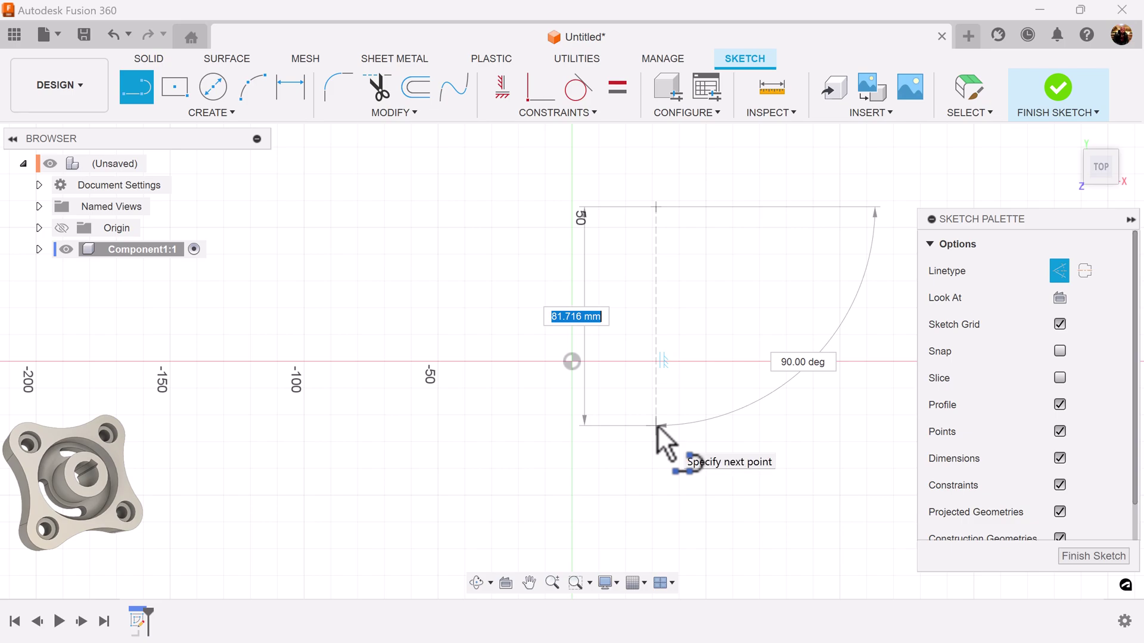
type("120")
key("Tab")
key("Return")
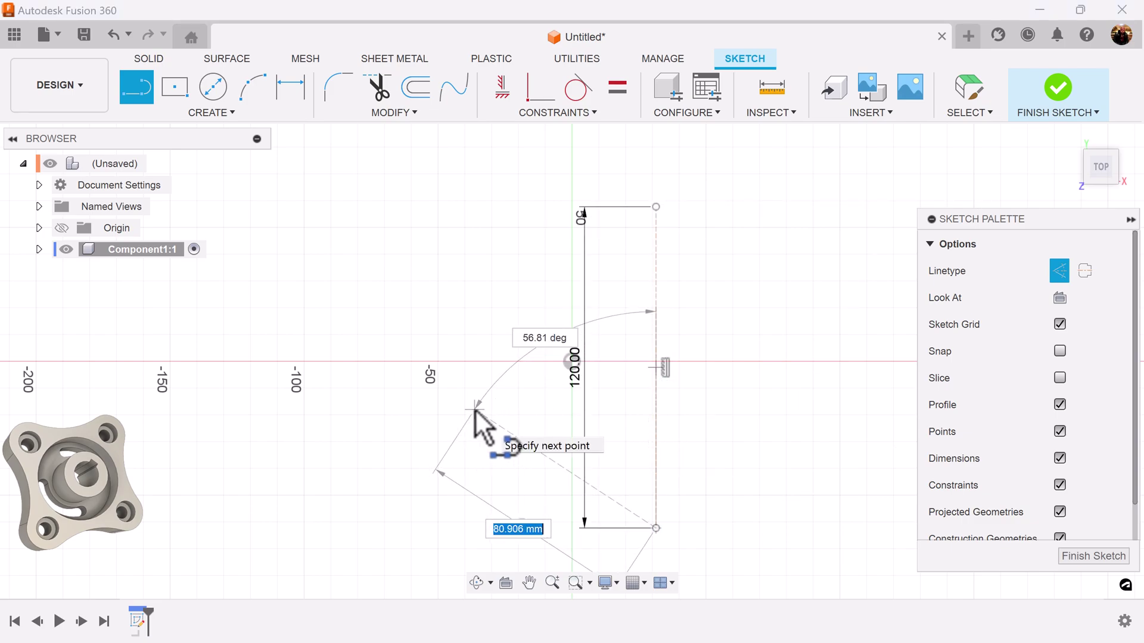
key("Escape")
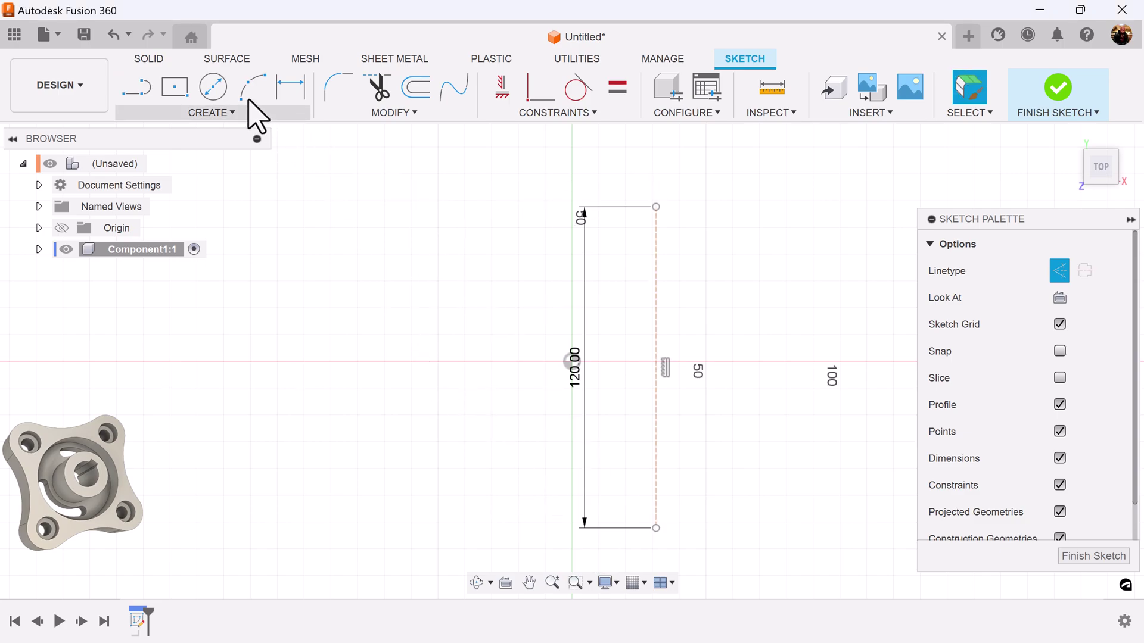
Draw a 112 mm horizontal construction line left of the origin
left_click(129, 85)
left_click(457, 299)
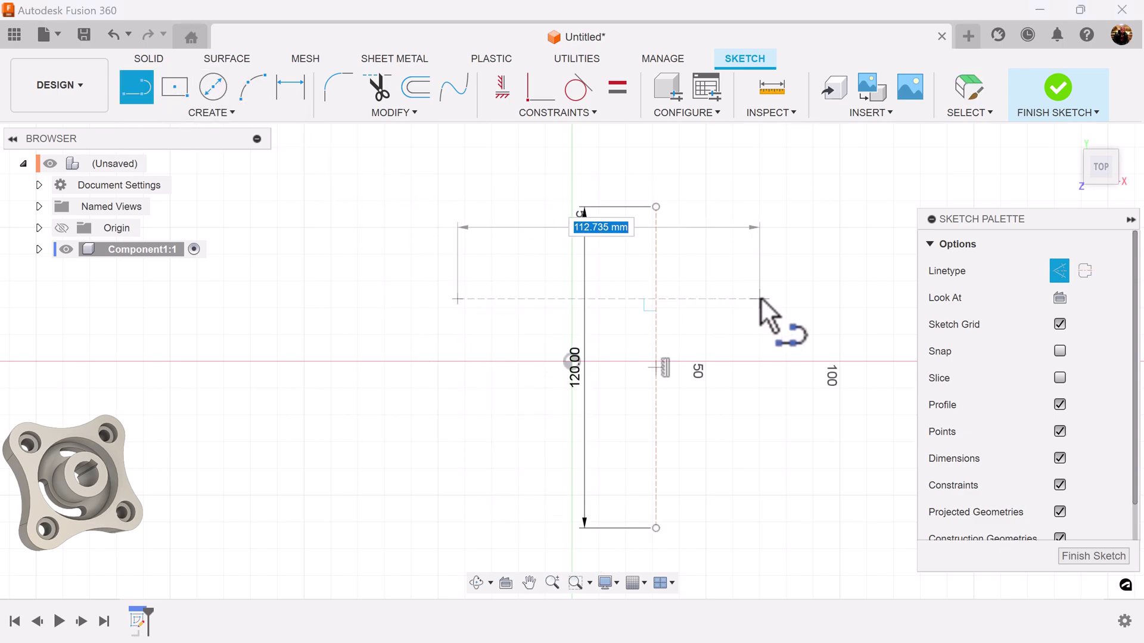
type("112")
key("Tab")
key("Return")
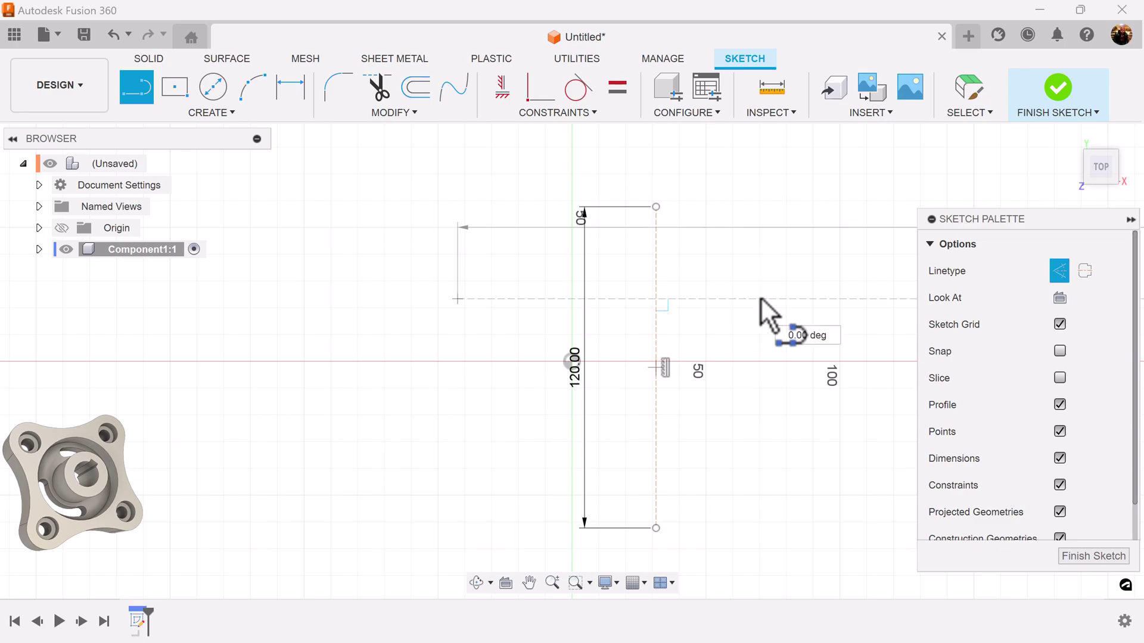
scroll(834, 385, "down", 2)
middle_click_drag(837, 383, 617, 372)
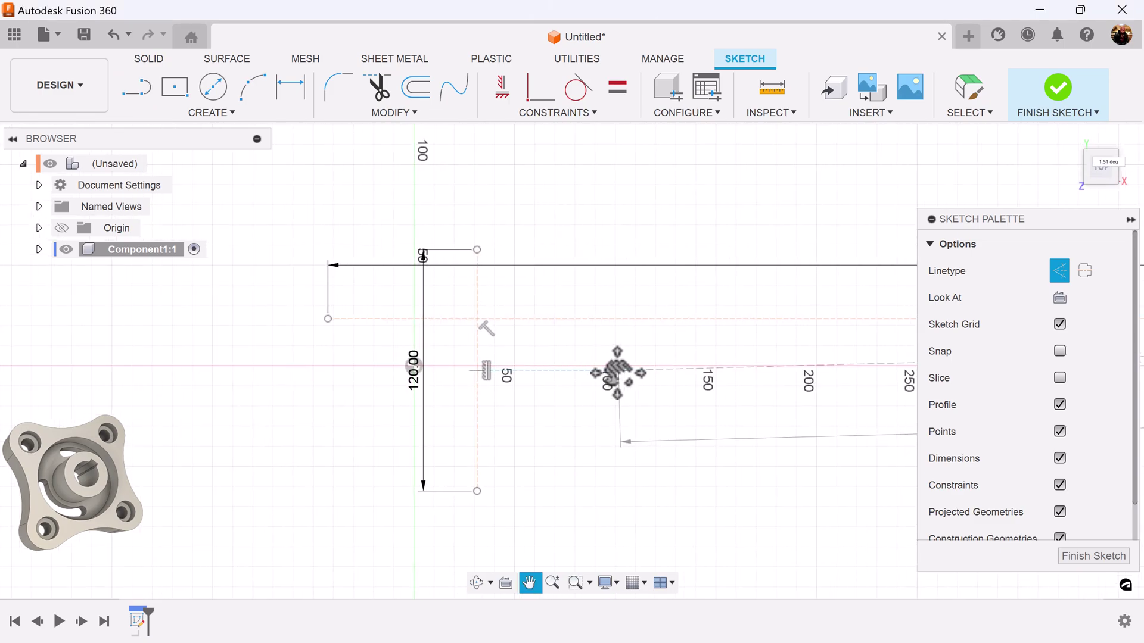
key("Escape")
Apply MidPoint constraints to centre both construction lines on the origin
left_click(581, 113)
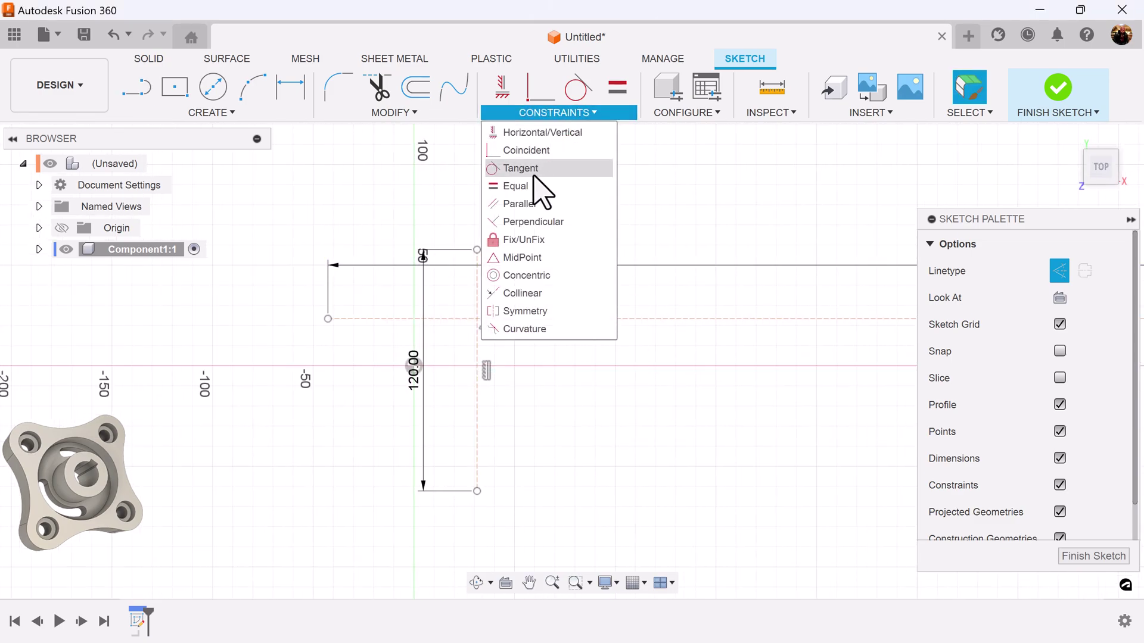
left_click(523, 257)
left_click(553, 318)
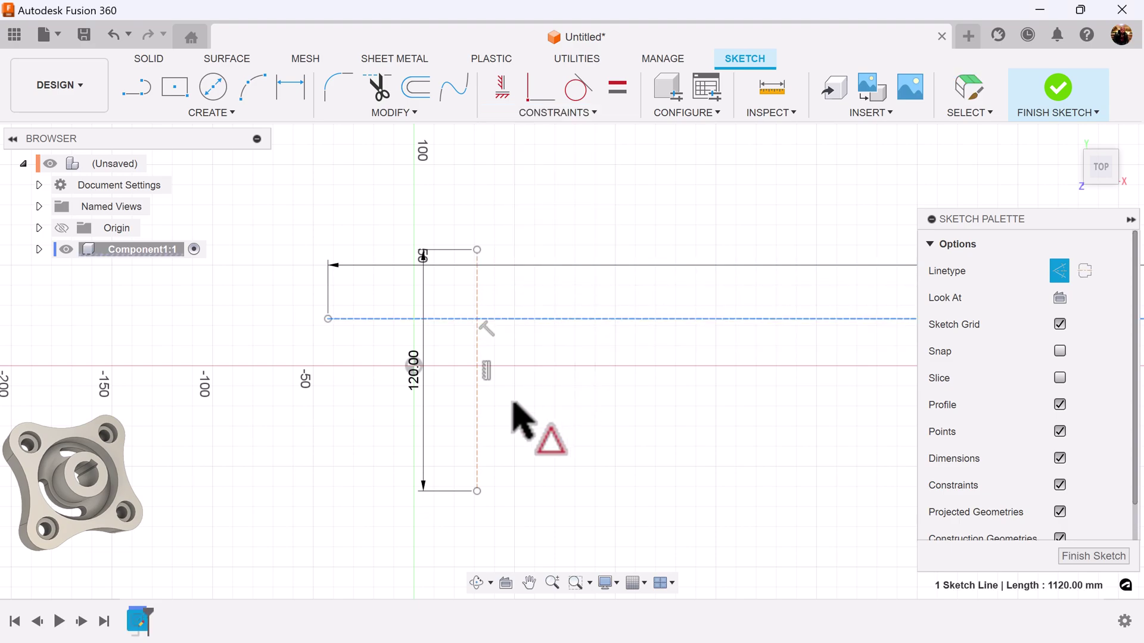
left_click(416, 367)
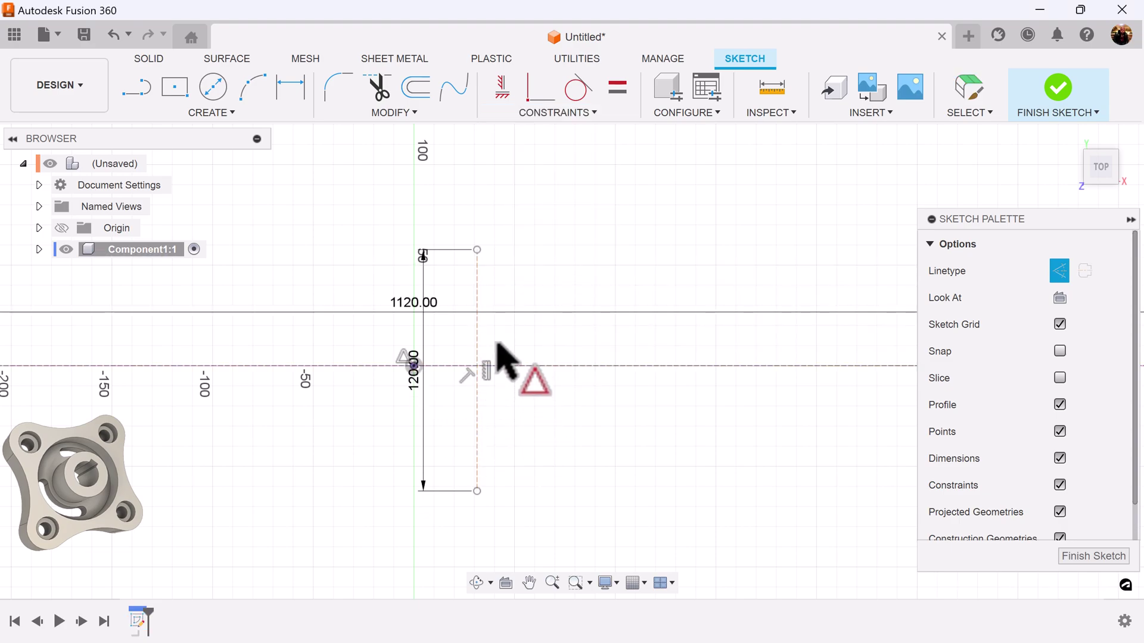
left_click(478, 342)
left_click(412, 364)
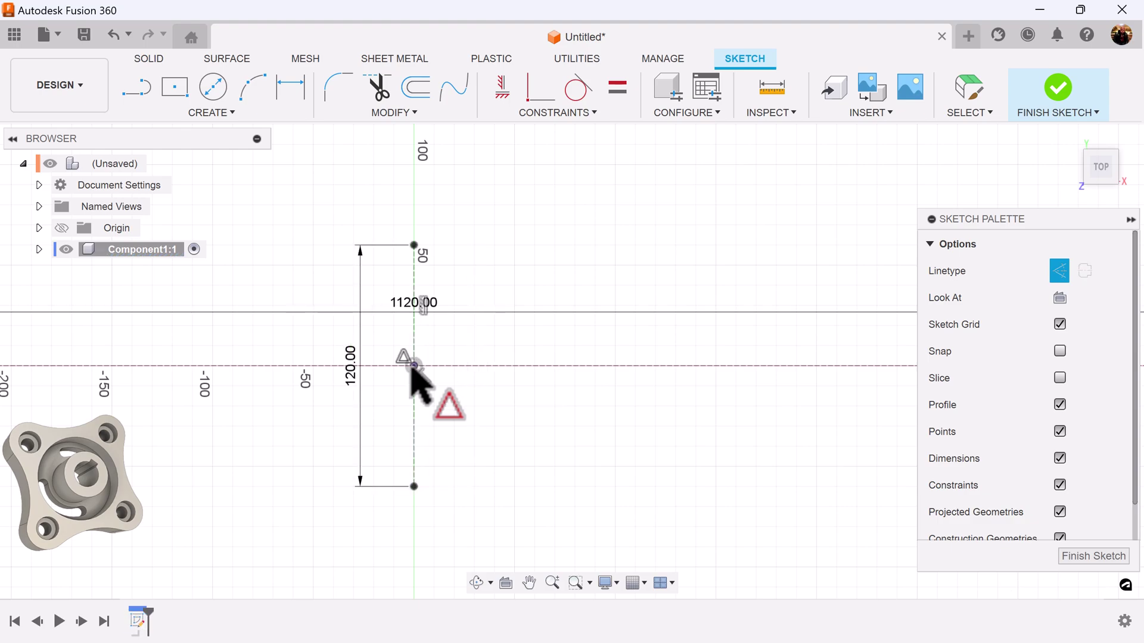
scroll(451, 389, "down", 2)
scroll(454, 390, "down", 2)
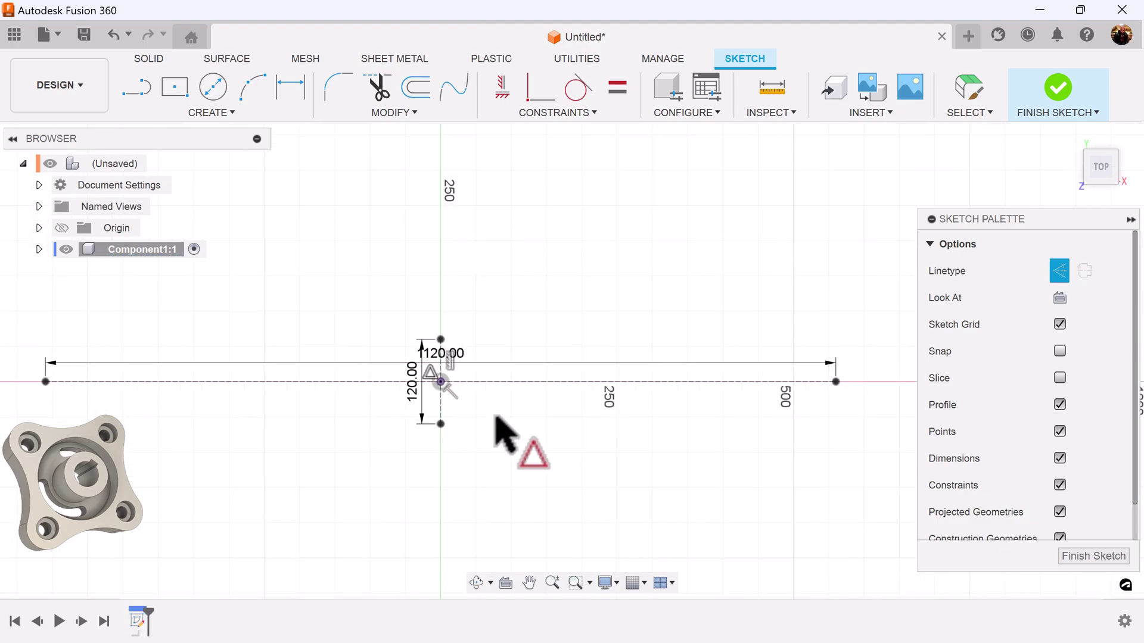
scroll(504, 433, "up", 2)
middle_click_drag(502, 434, 710, 484)
scroll(719, 498, "down", 2)
middle_click_drag(850, 518, 713, 506)
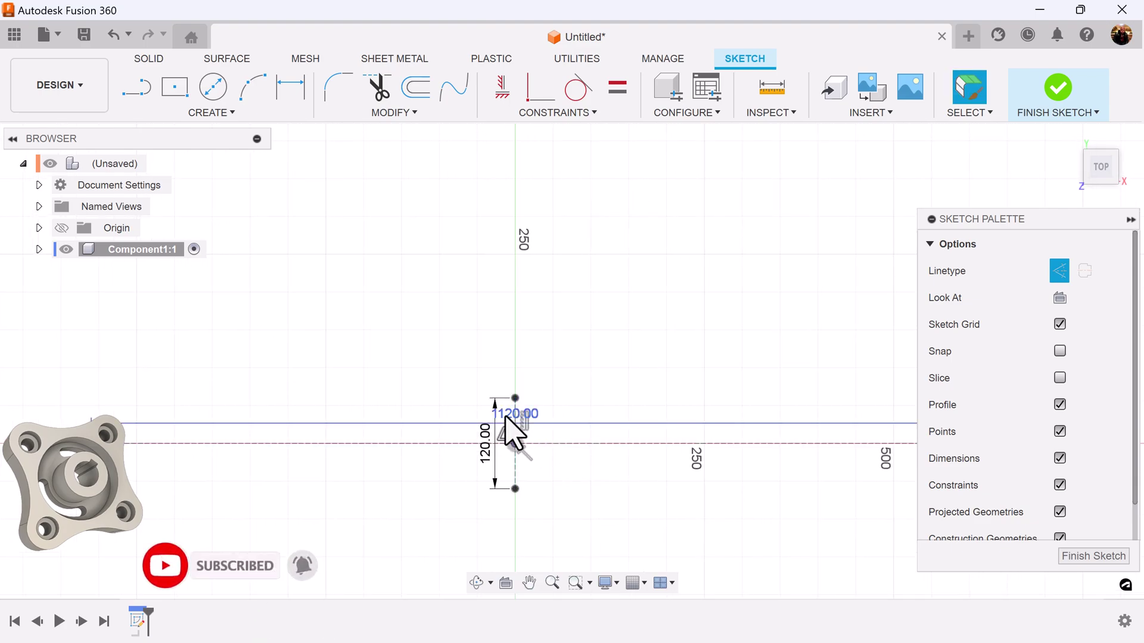
Set the horizontal line to 120 mm and move both 120.00 dimensions clear of the sketch
left_click(506, 417)
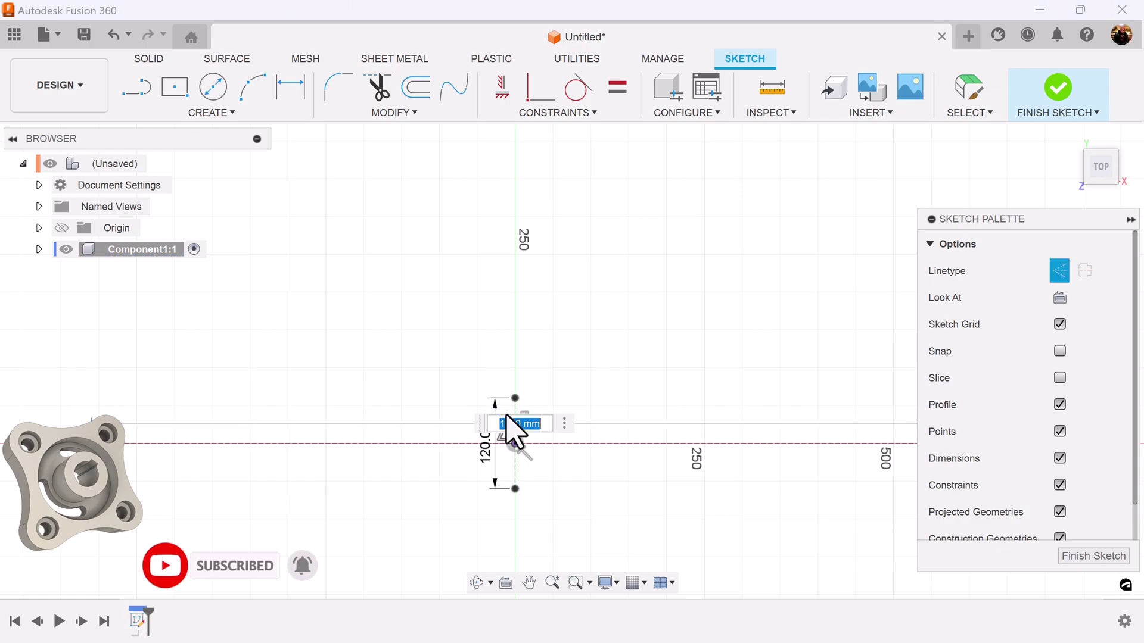
type("12")
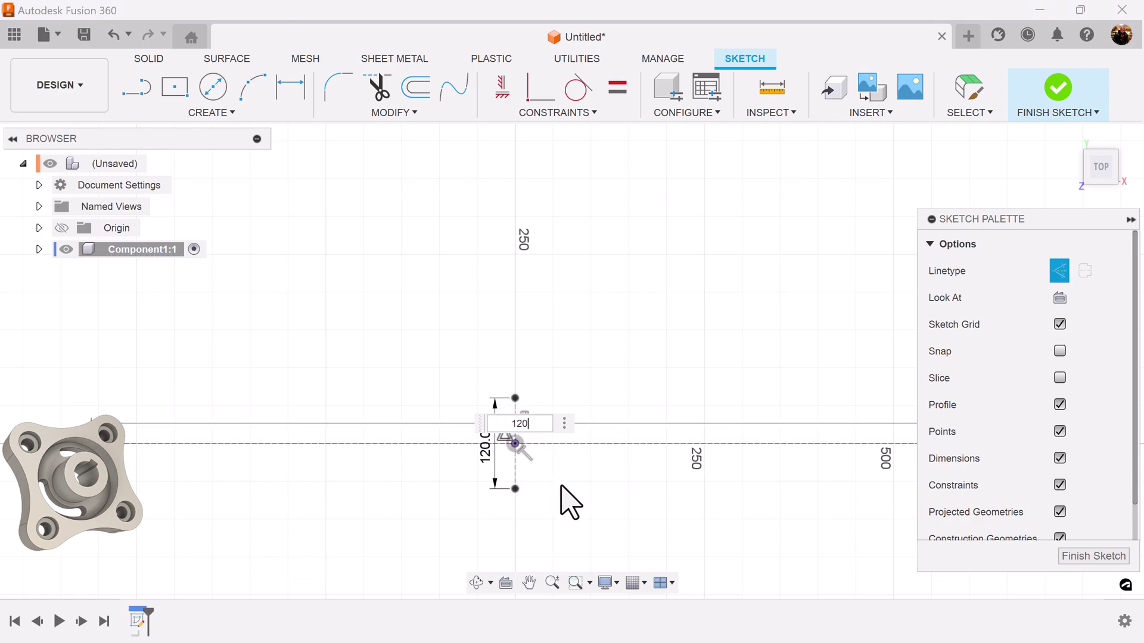
type("0")
key("Return")
scroll(600, 510, "up", 5)
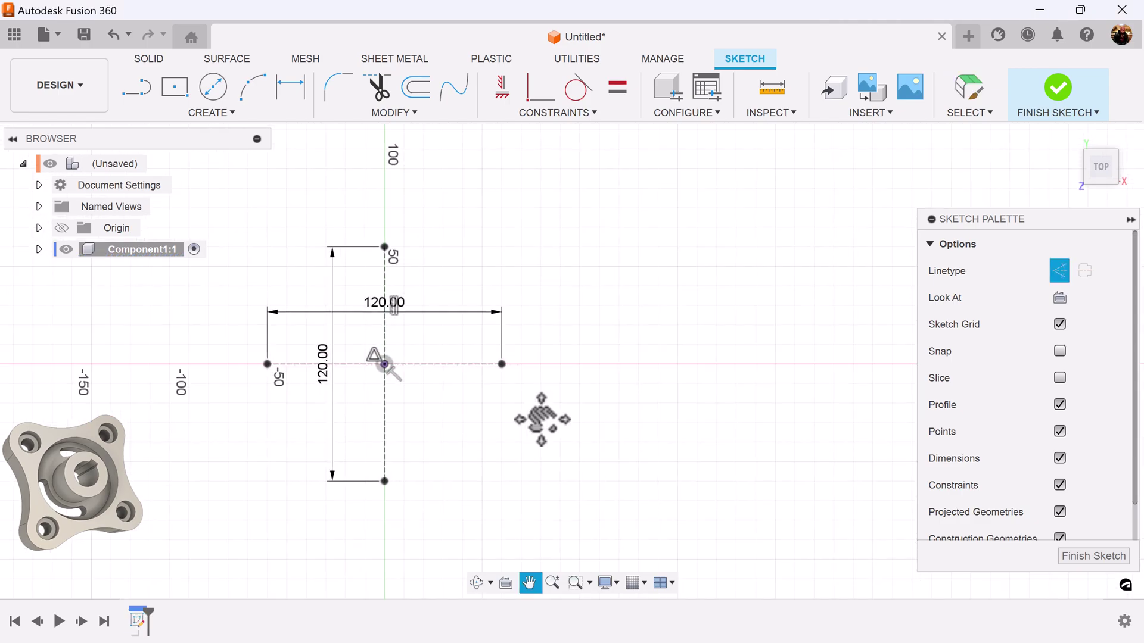
middle_click_drag(542, 414, 709, 510)
left_click_drag(550, 406, 559, 310)
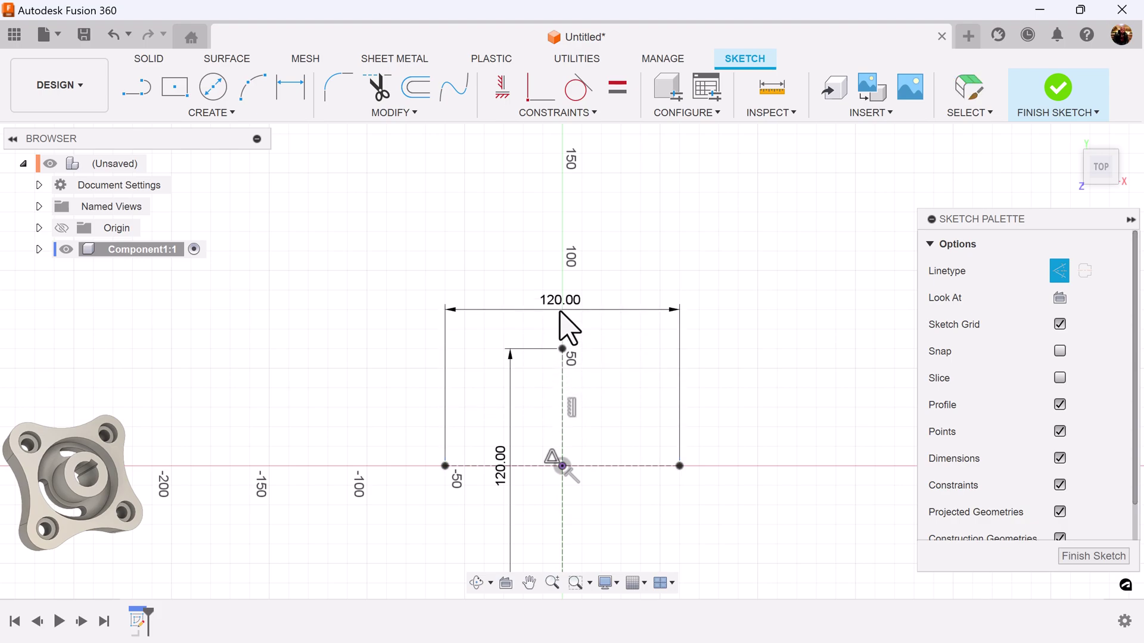
left_click_drag(511, 470, 346, 464)
scroll(715, 545, "up", 3)
middle_click_drag(698, 525, 691, 455)
Draw a circle centred on the vertical construction line's top end
left_click(216, 94)
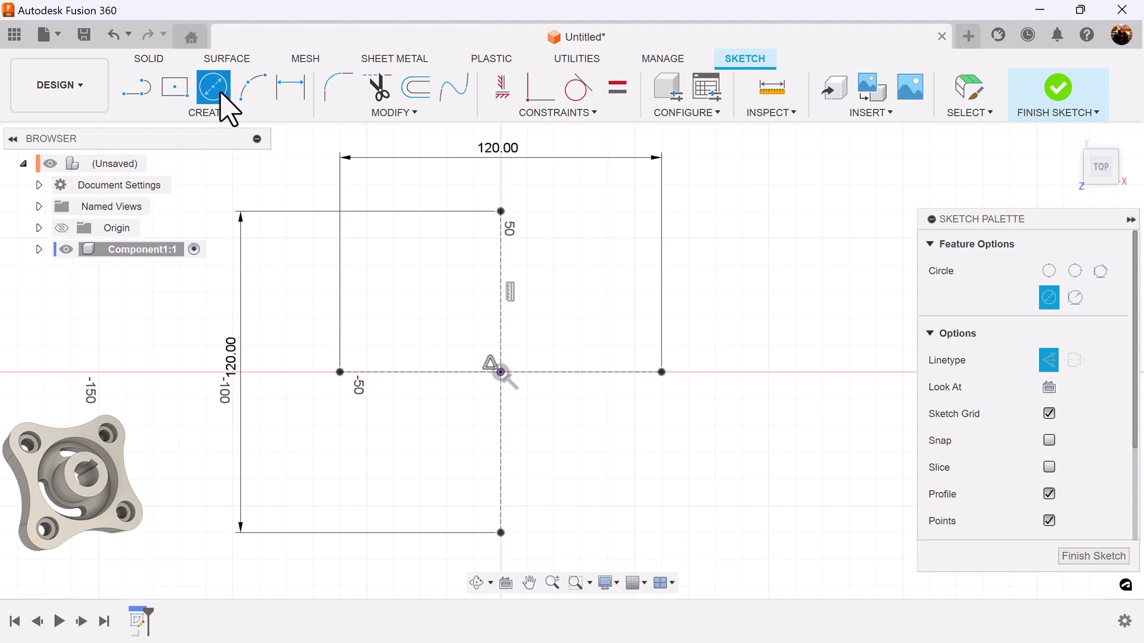
left_click(500, 211)
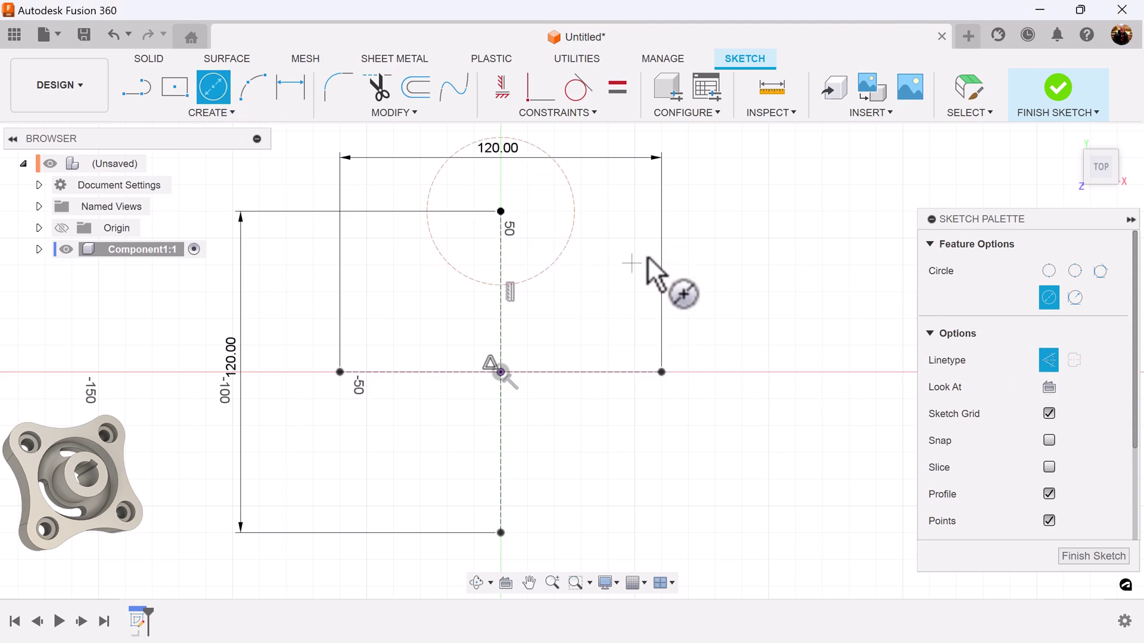
scroll(665, 253, "down", 2)
middle_click_drag(669, 248, 633, 286)
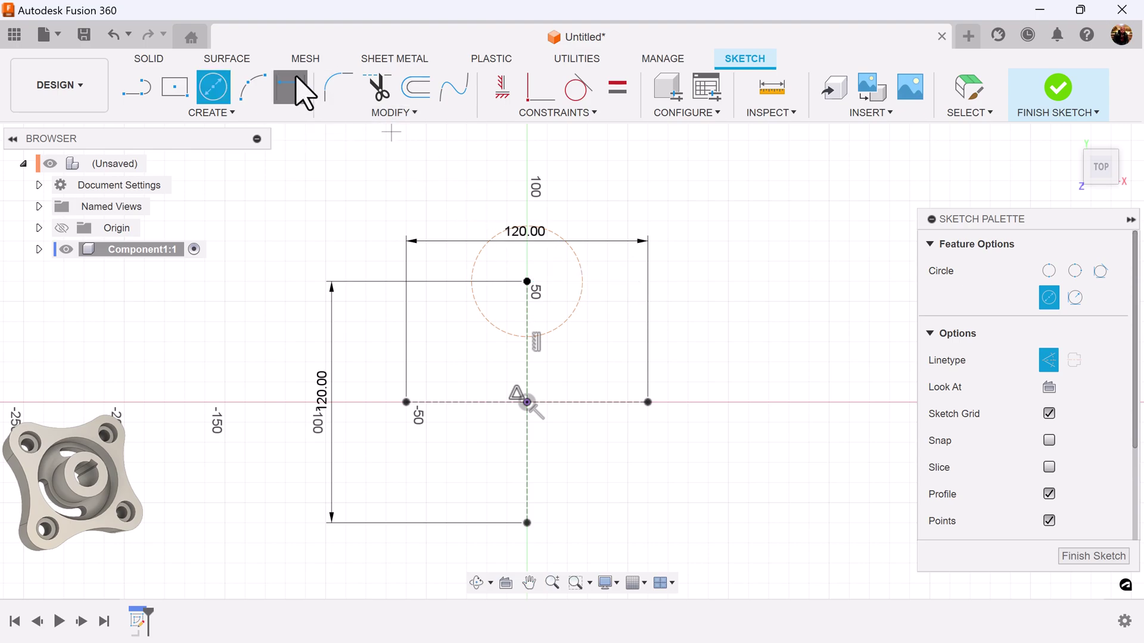
Dimension the circle by radius as R20
left_click(292, 90)
scroll(605, 279, "up", 3)
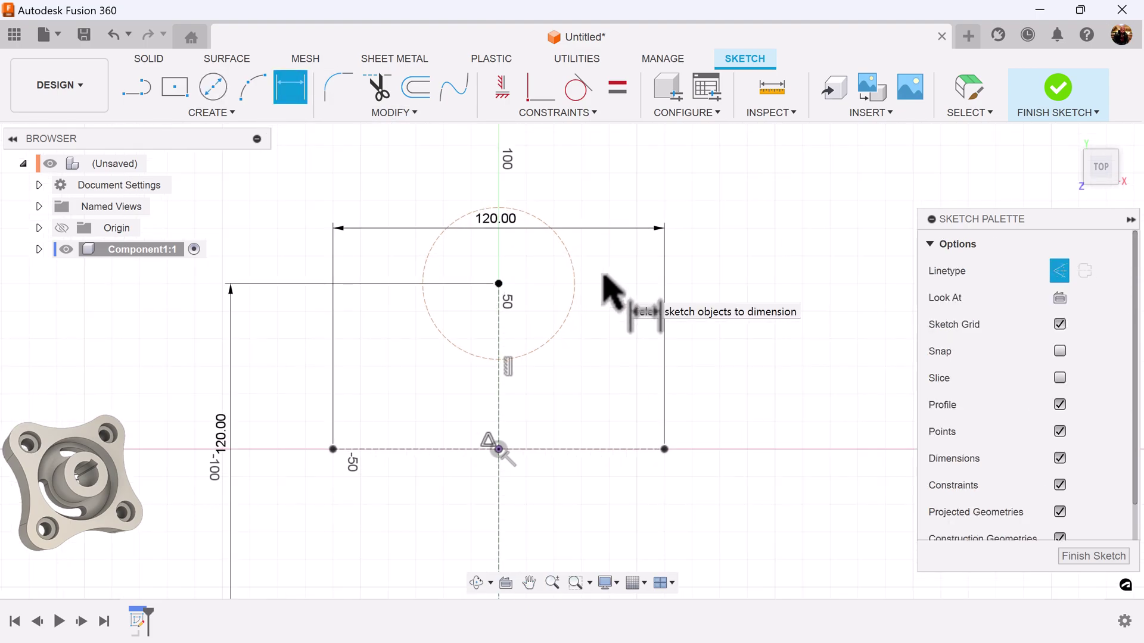
left_click(576, 274)
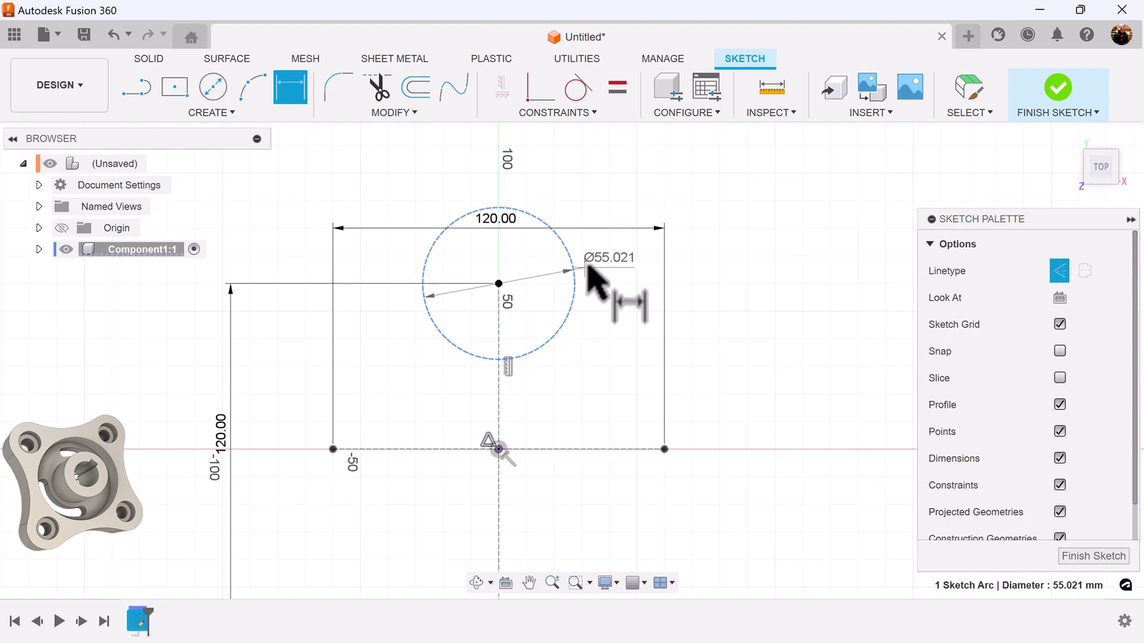
right_click(612, 259)
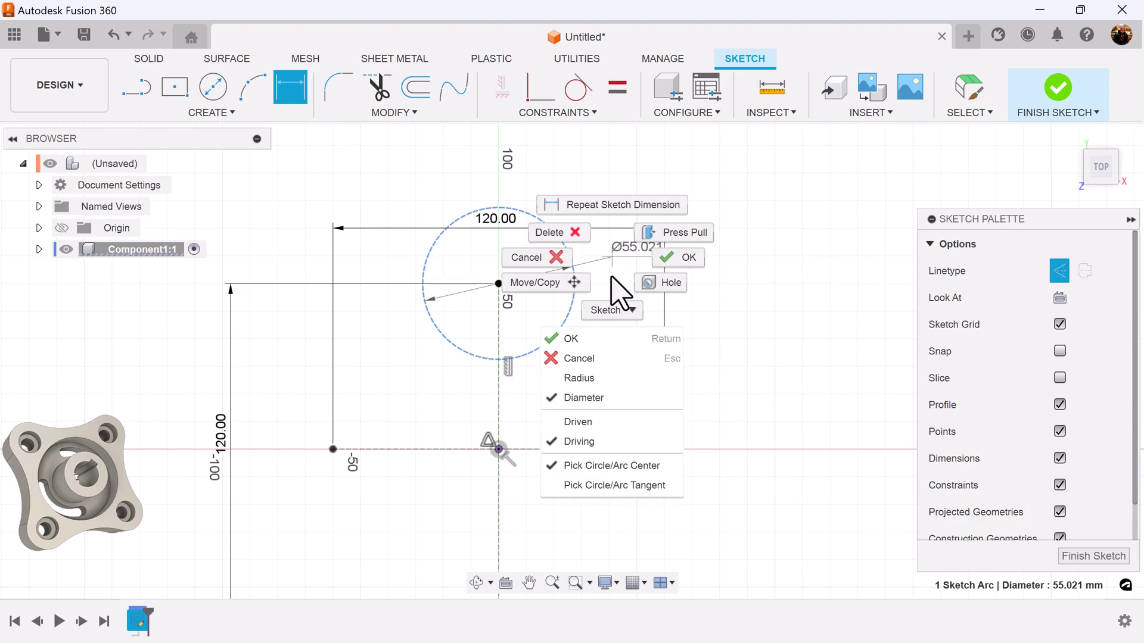
left_click(611, 376)
left_click(577, 195)
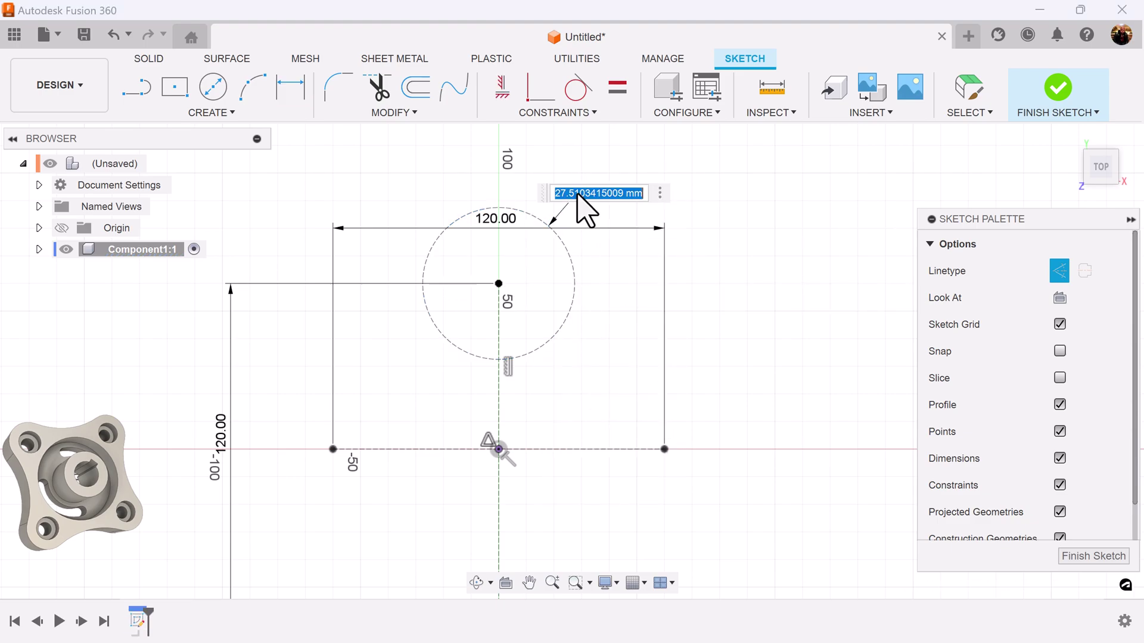
type("20")
key("Return")
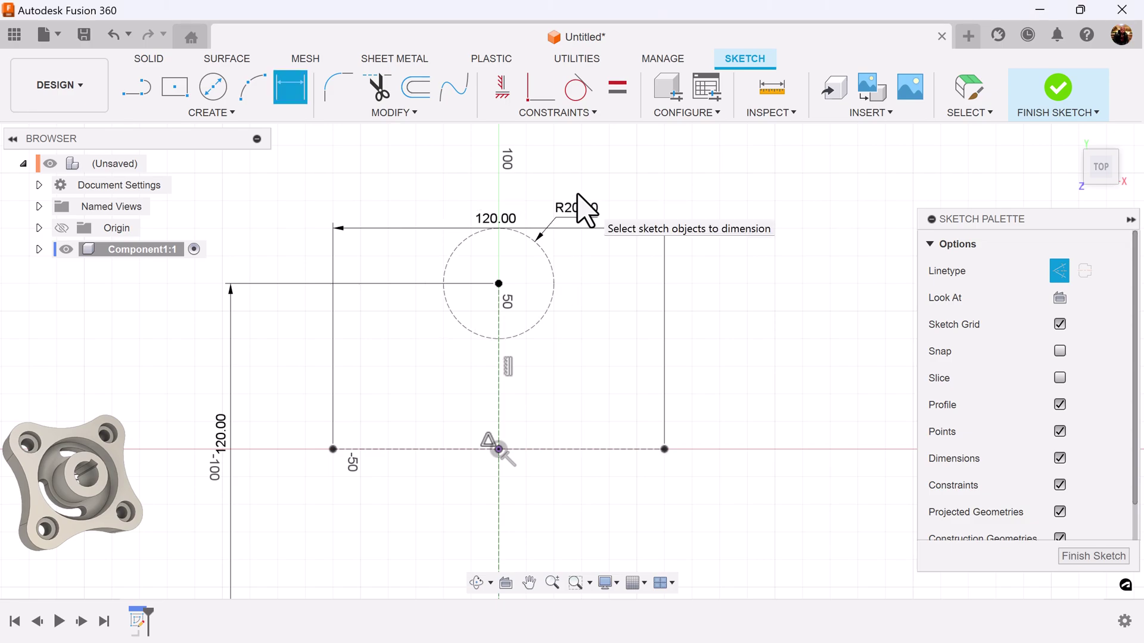
scroll(681, 403, "down", 1)
scroll(681, 417, "down", 1)
middle_click_drag(677, 473, 723, 414)
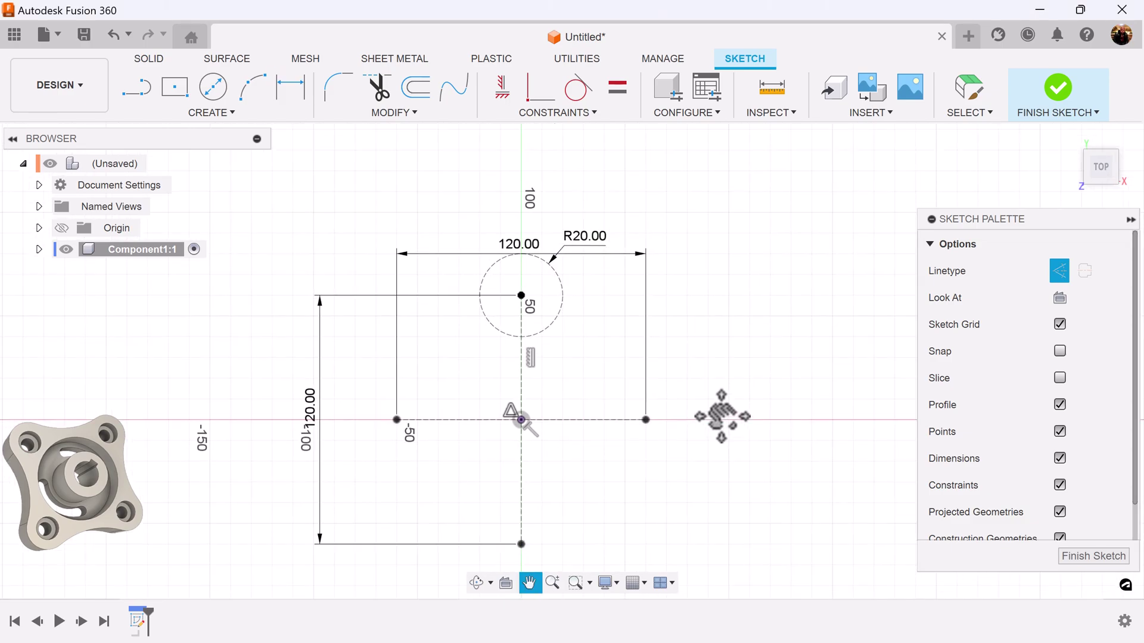
Circular-pattern the top R20 circle about the origin with quantity 4
left_click(218, 113)
left_click(179, 350)
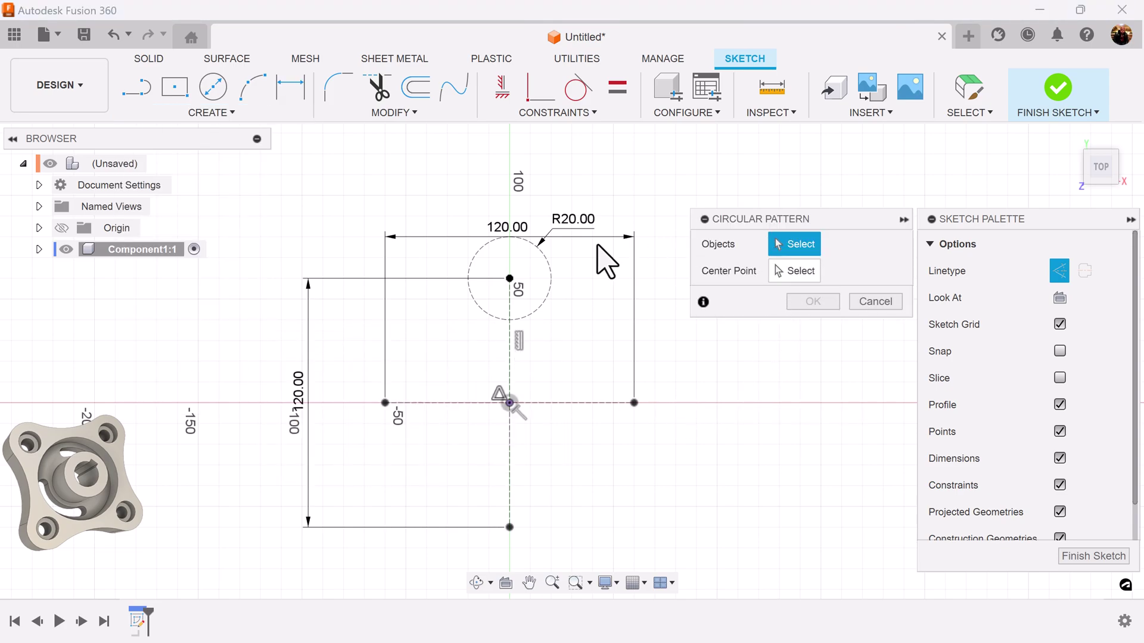
left_click(550, 271)
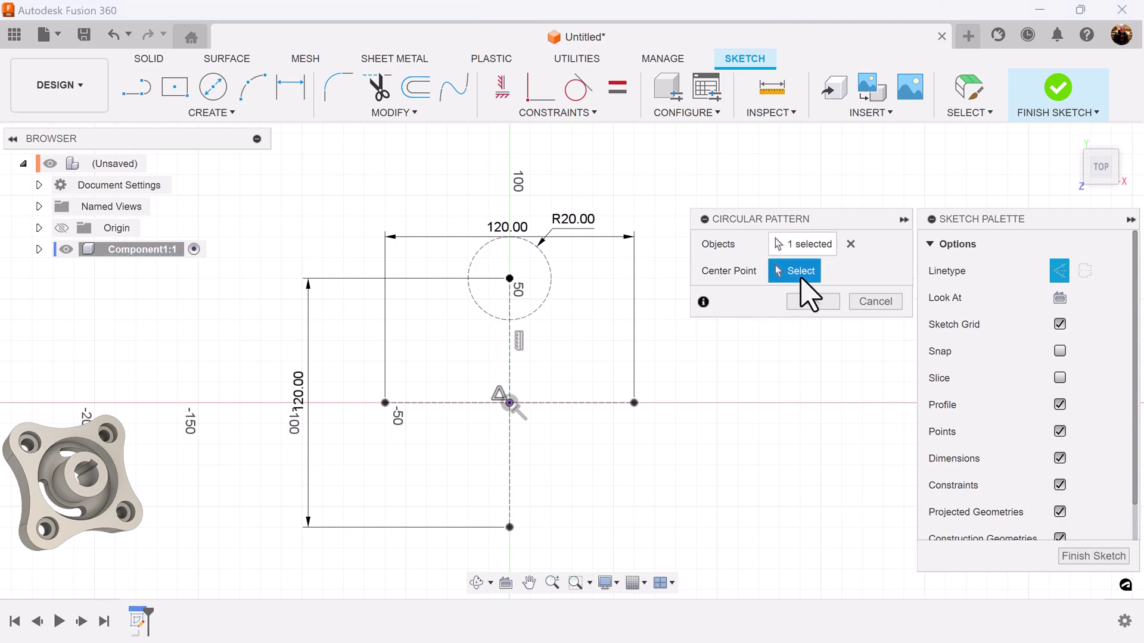
left_click(509, 404)
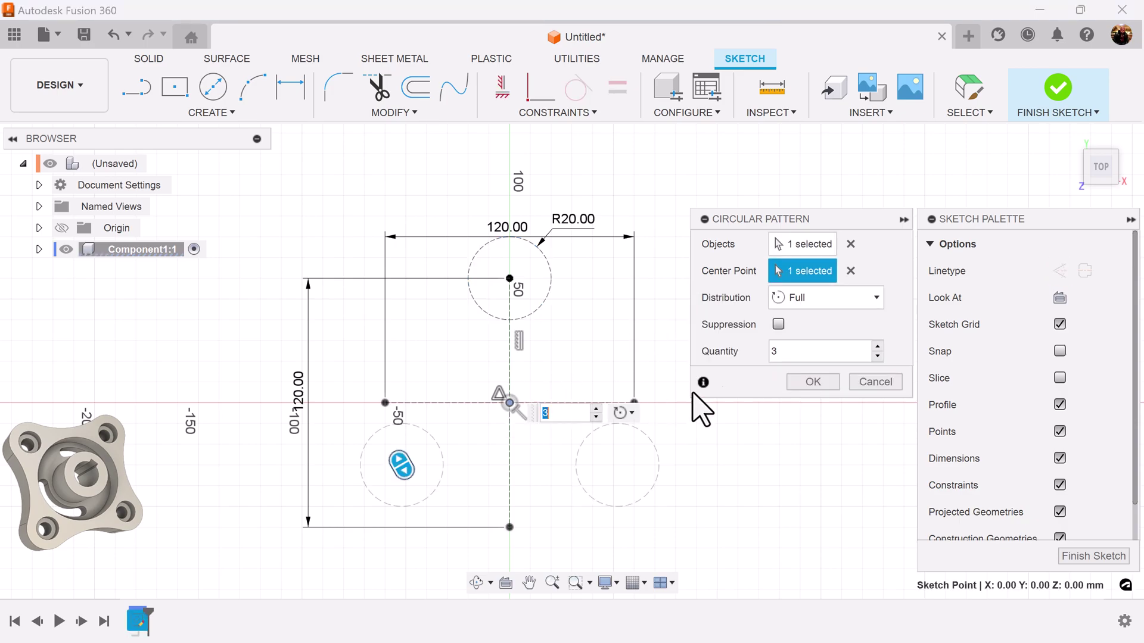
left_click(878, 347)
left_click(813, 381)
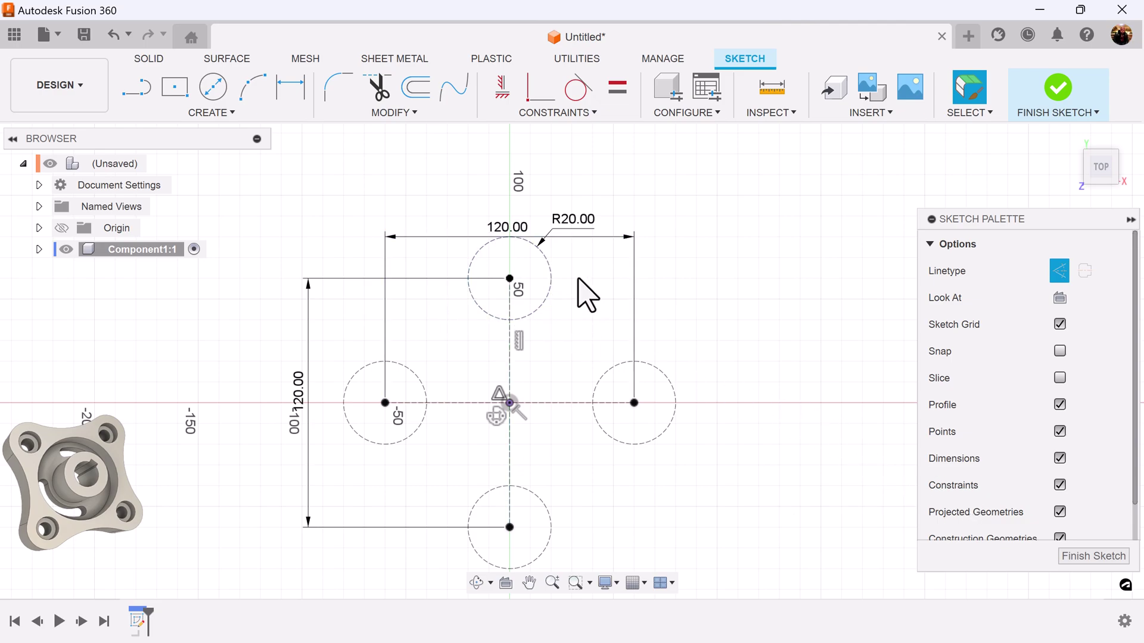
Draw a regular three-point arc from the top circle to the left circle, tangent to both
middle_click_drag(714, 272, 706, 278)
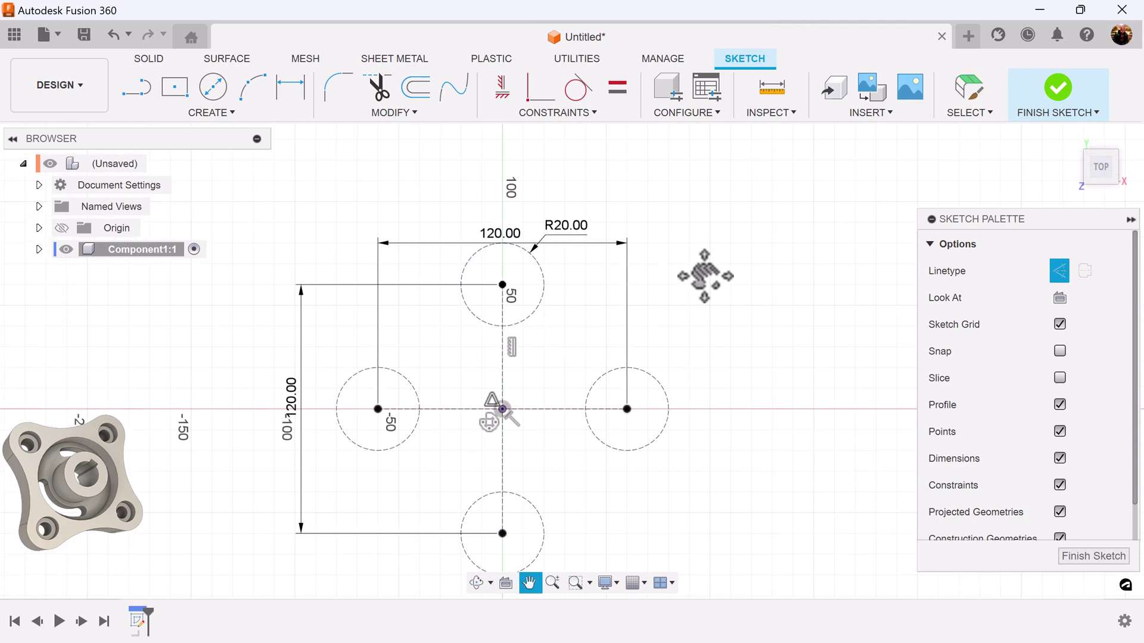
left_click(253, 88)
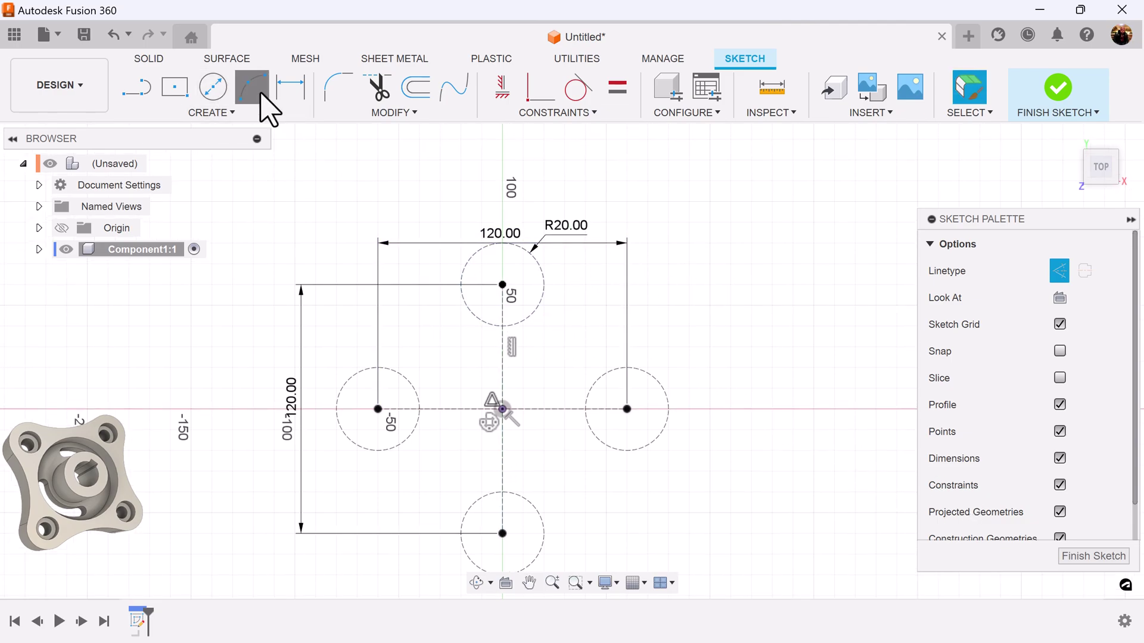
left_click(473, 255)
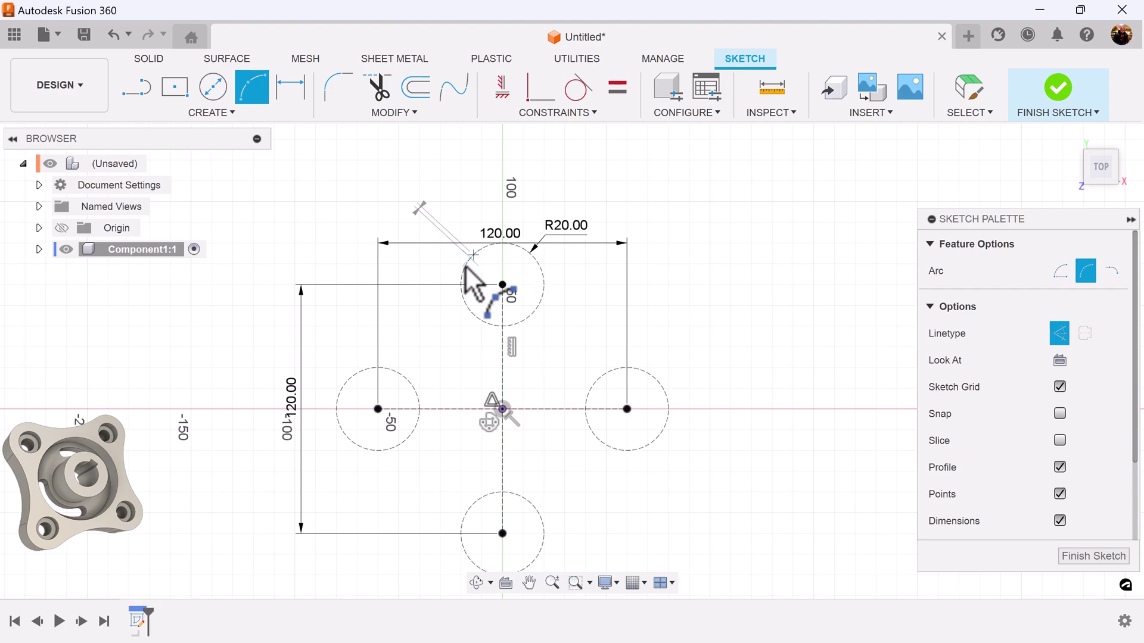
left_click(354, 376)
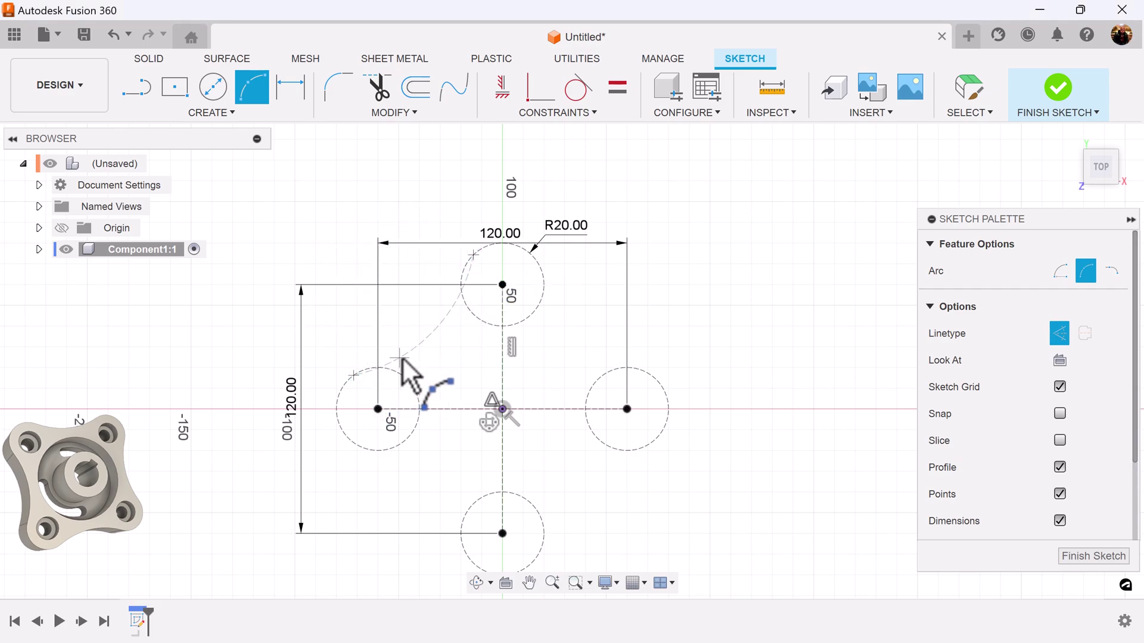
left_click(1060, 334)
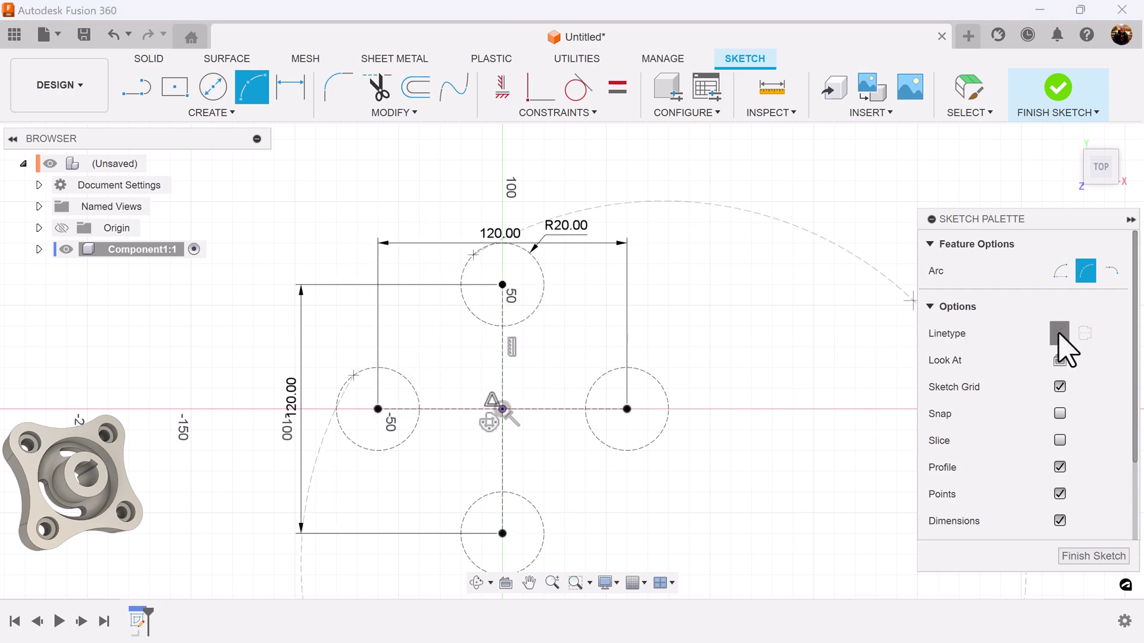
left_click(430, 307)
left_click(576, 90)
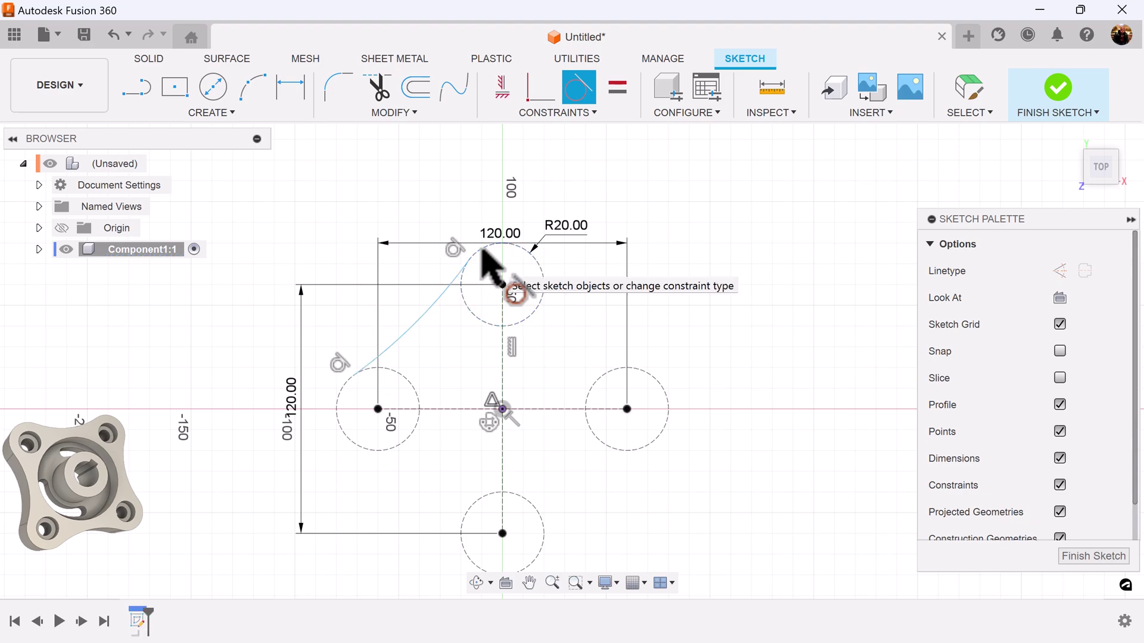
Dimension the connecting arc's radius as R75
left_click(290, 88)
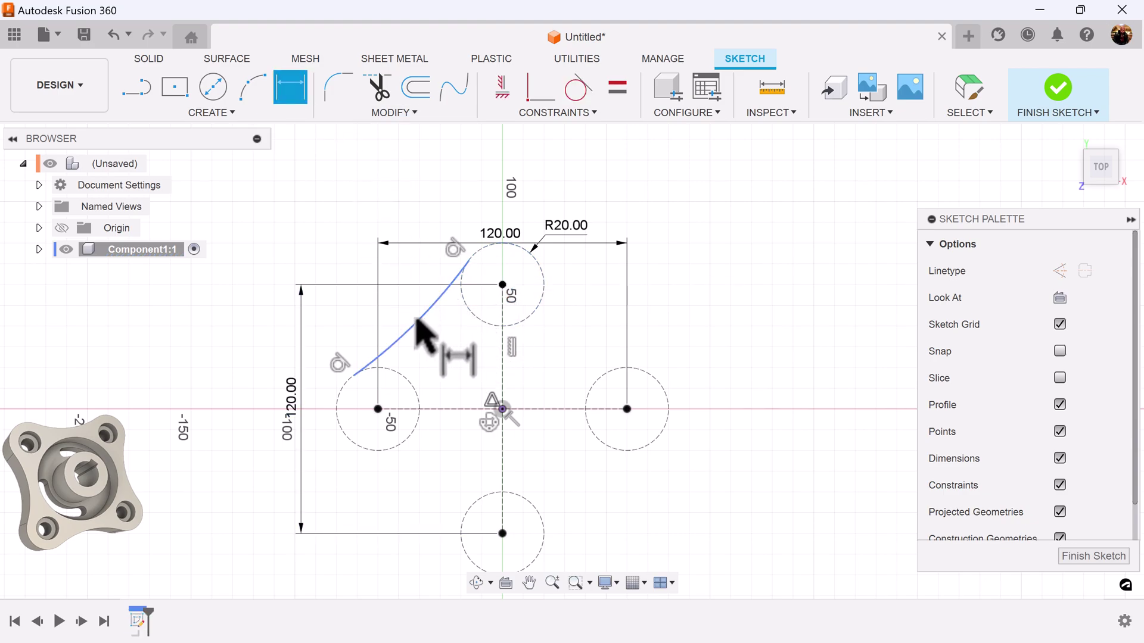
left_click(417, 322)
left_click(434, 352)
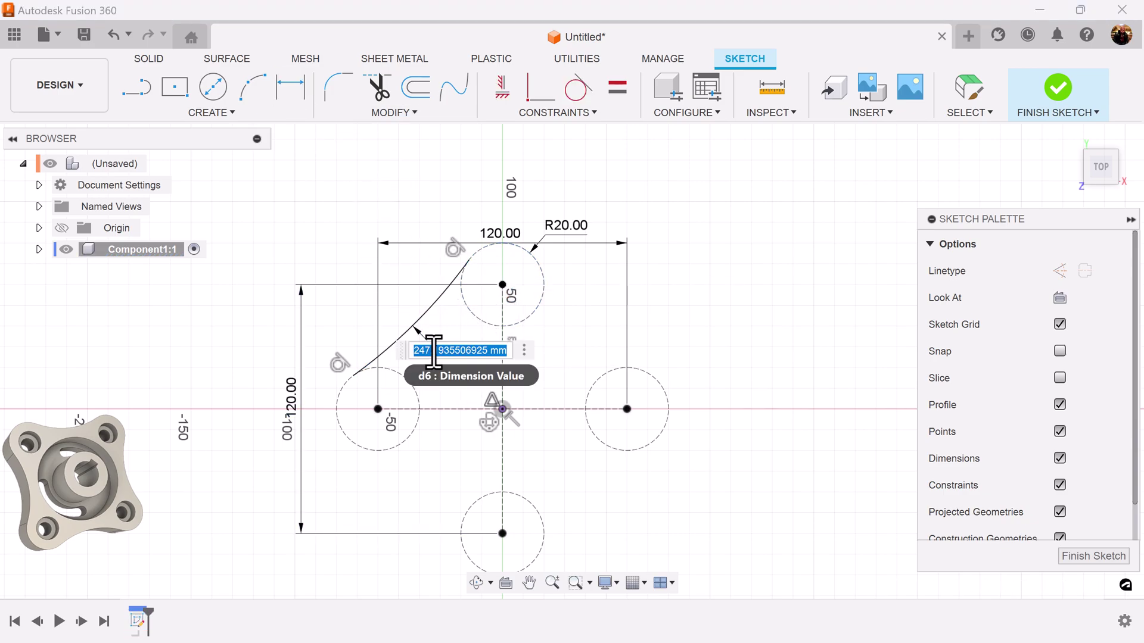
key("Return")
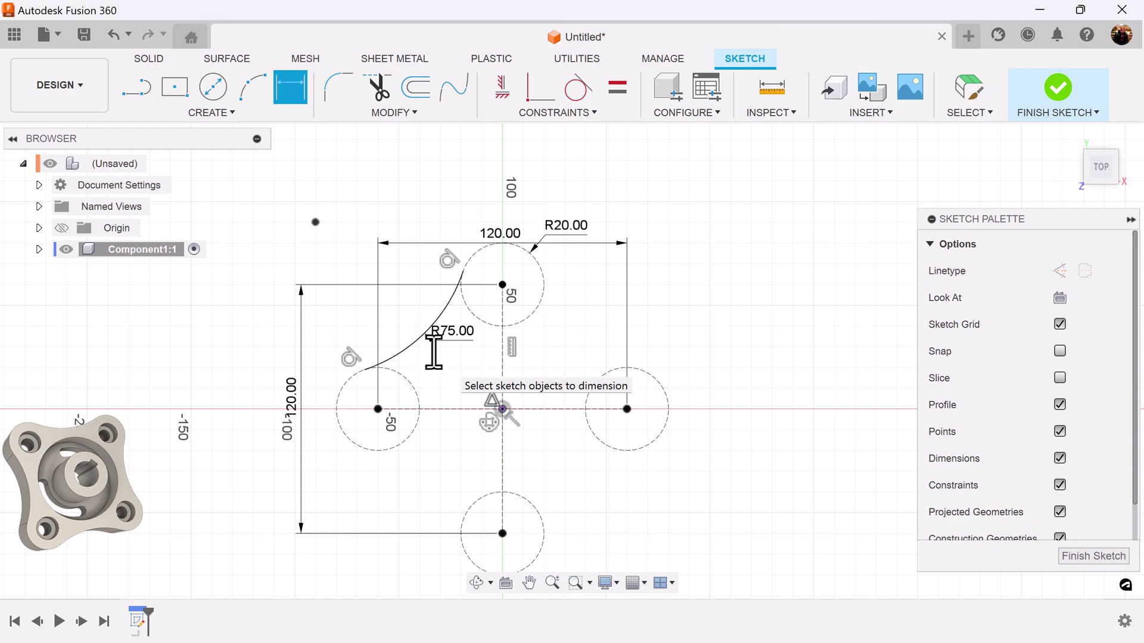
scroll(659, 357, "up", 1)
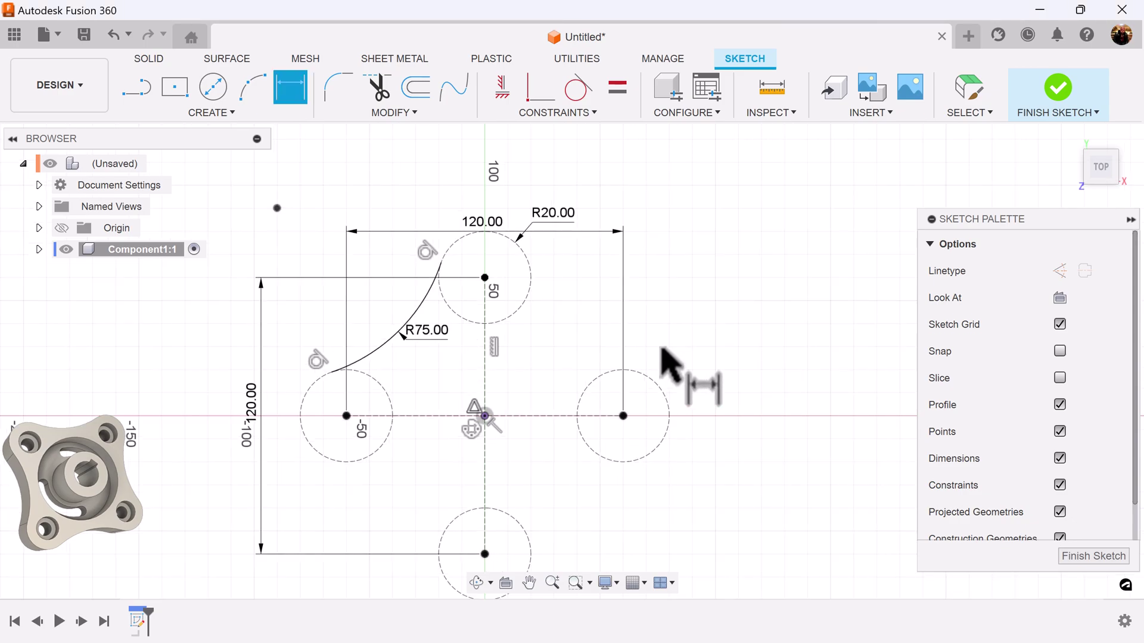
Circular-pattern the R75 arc about the origin with quantity 4
left_click(222, 114)
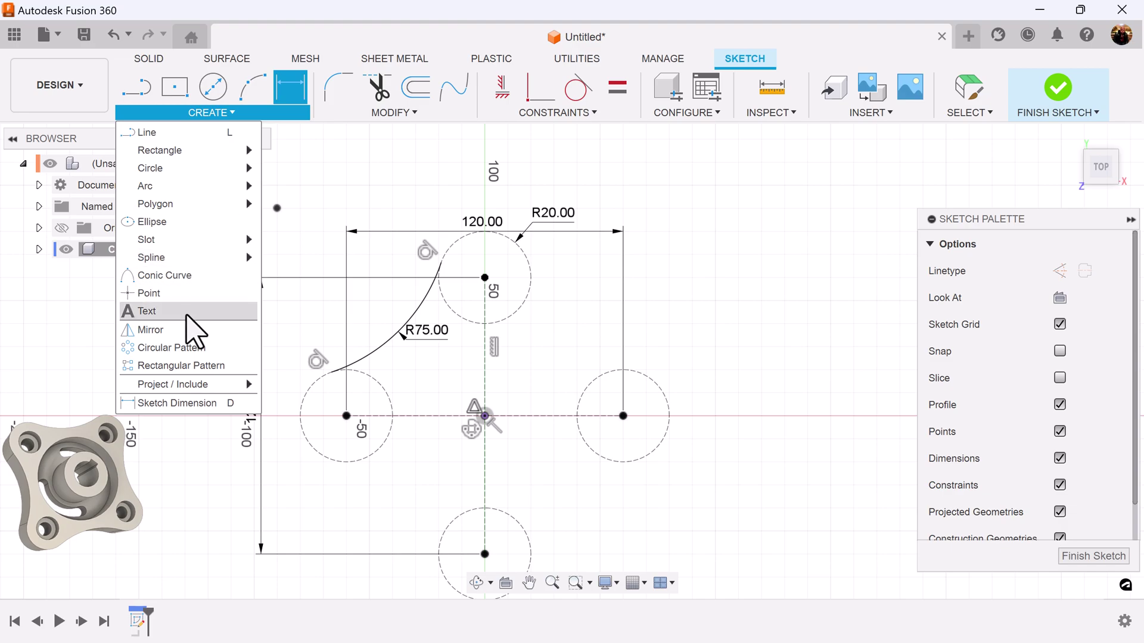
left_click(172, 348)
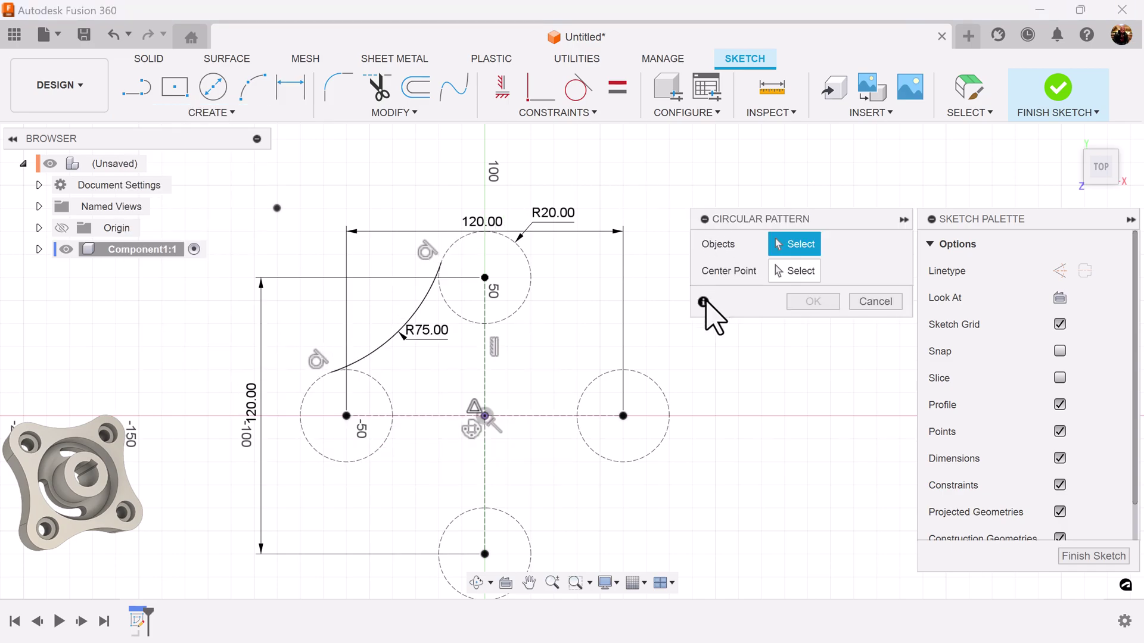
left_click(387, 351)
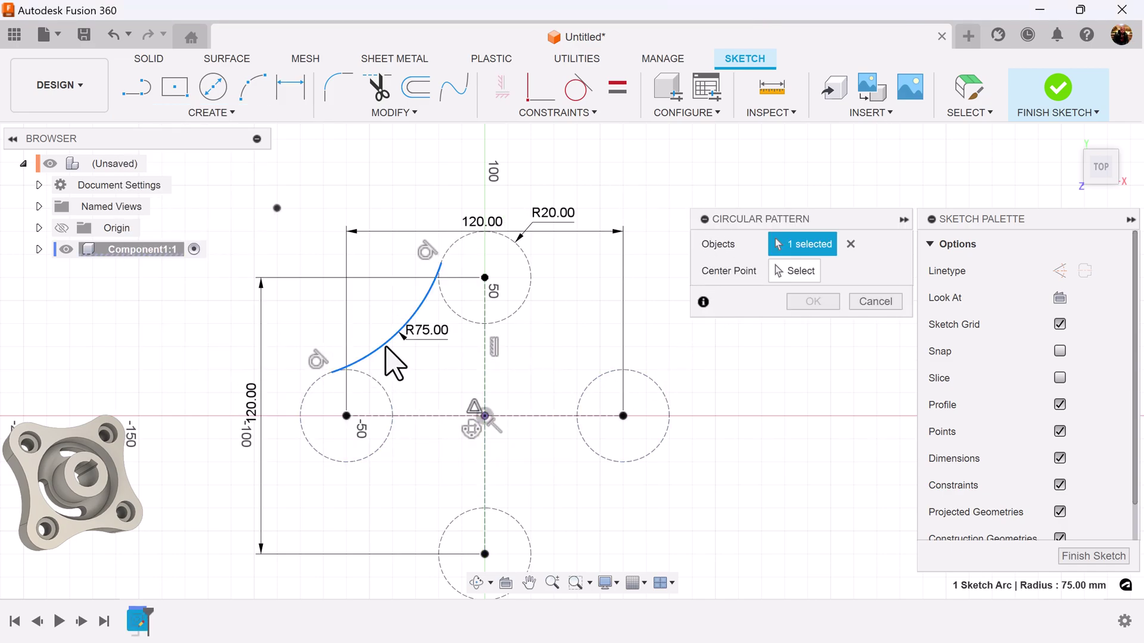
left_click(796, 271)
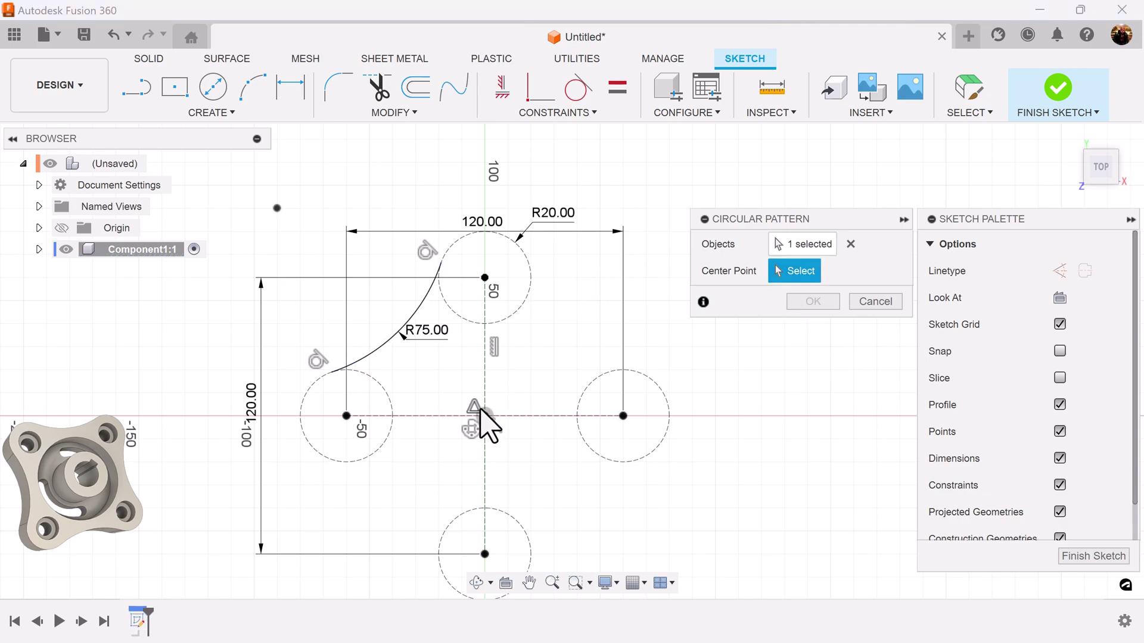
left_click(485, 416)
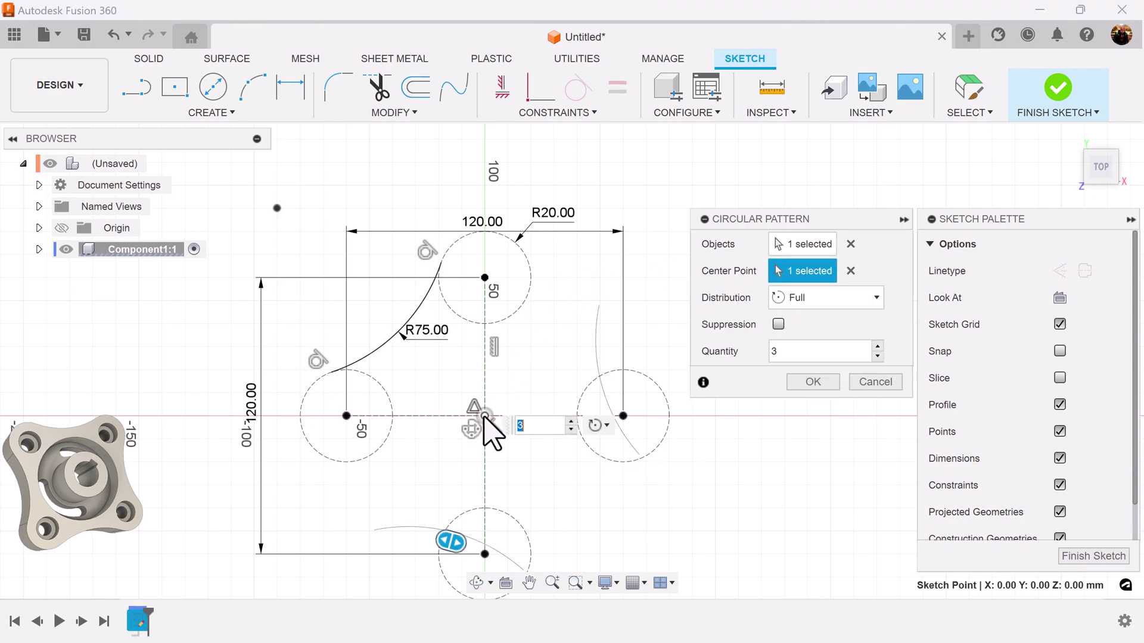
left_click(878, 347)
left_click(832, 393)
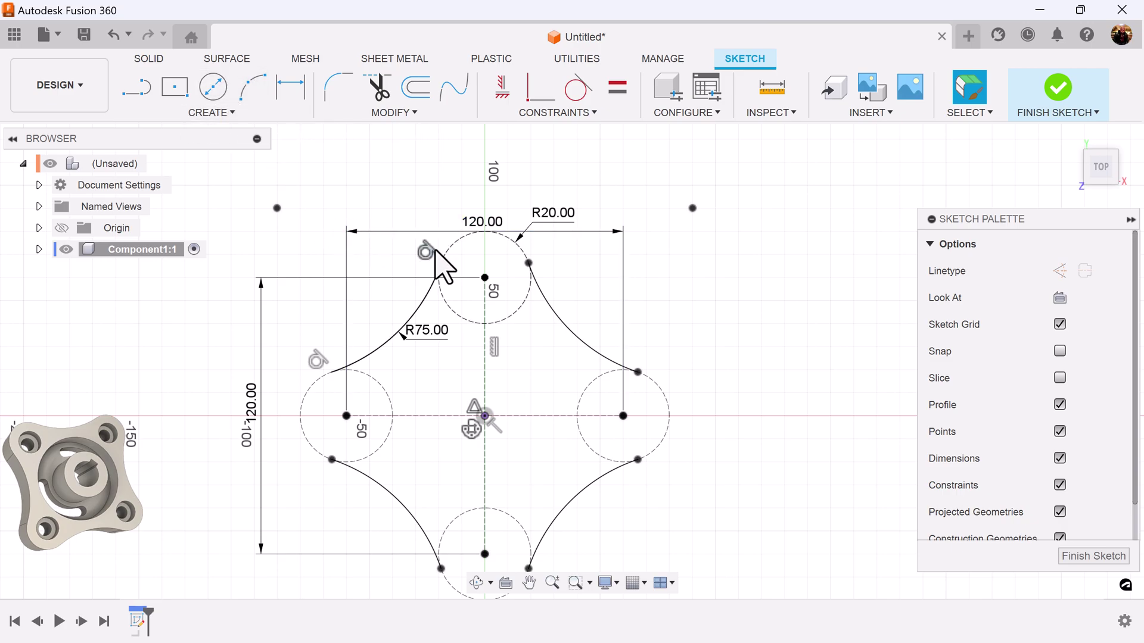
Add a top arc and make it concentric with the top circle
left_click(255, 94)
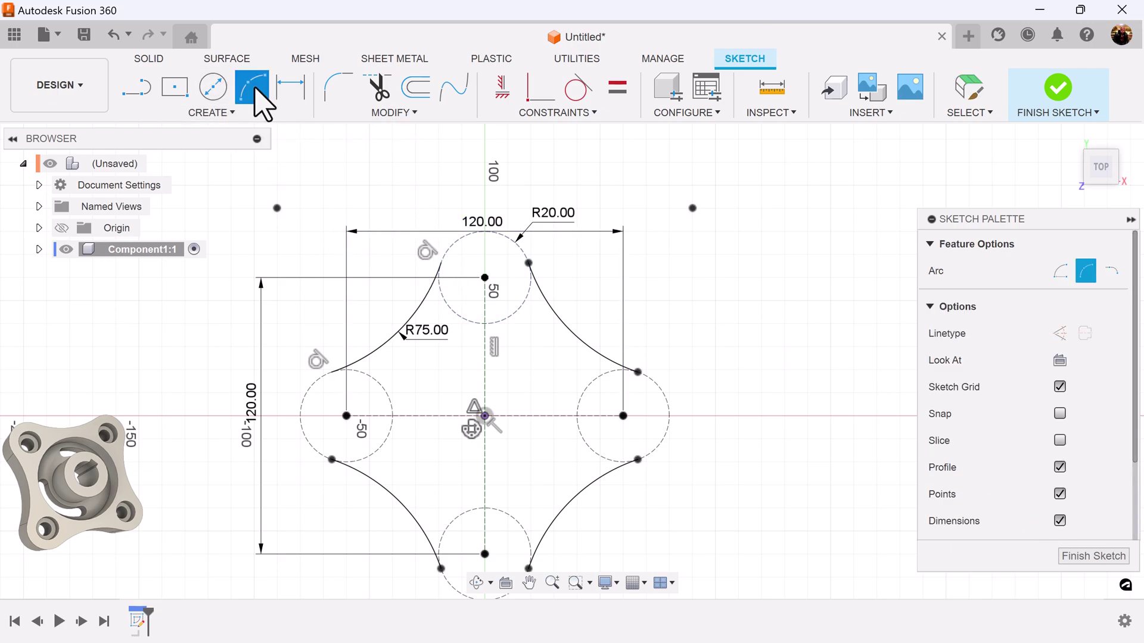
left_click(441, 263)
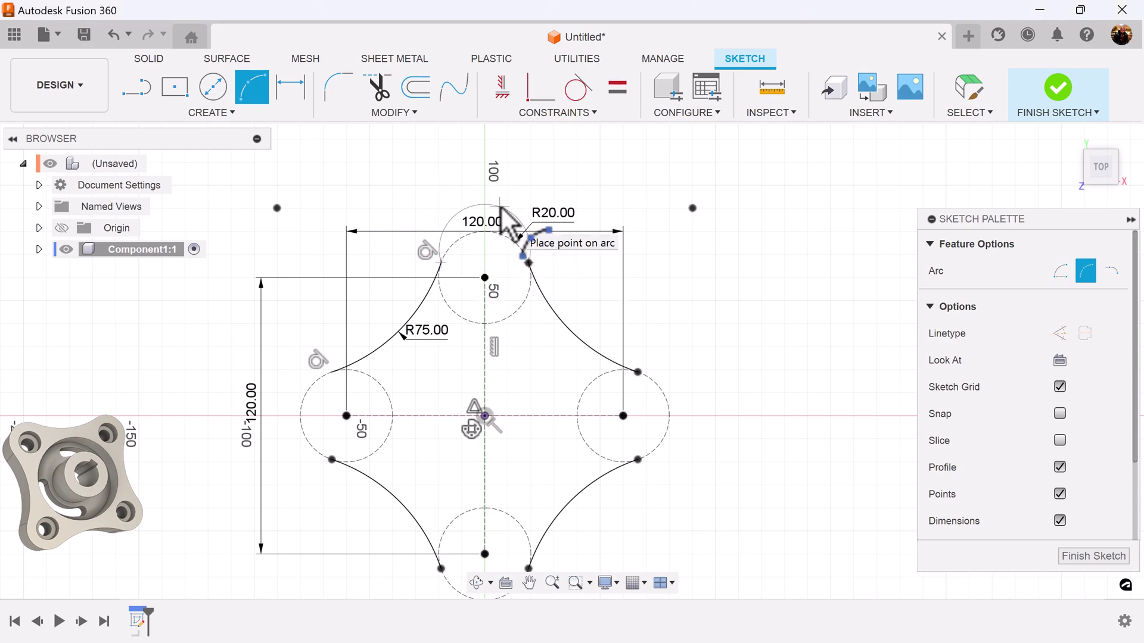
left_click(560, 113)
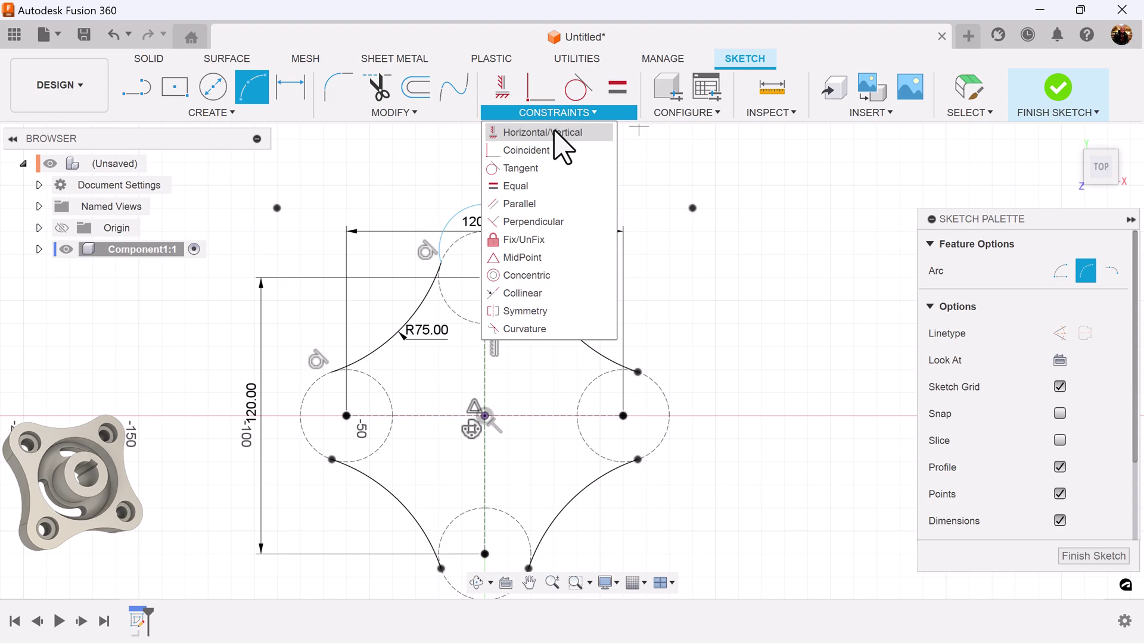
key("Escape")
scroll(490, 256, "up", 4)
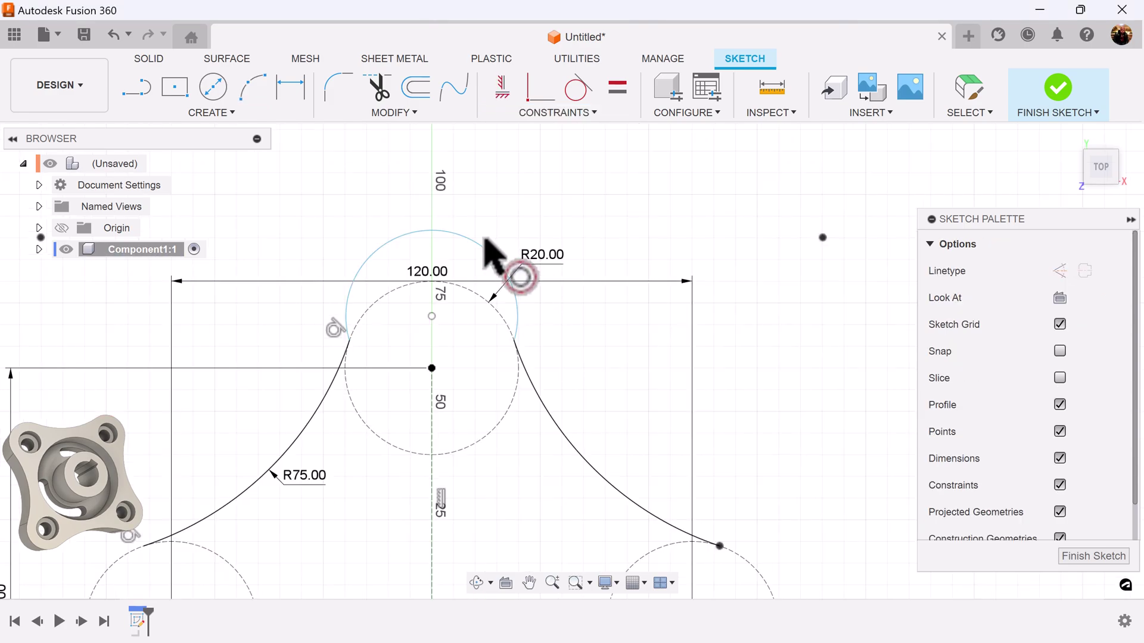
left_click(470, 250)
left_click(478, 289)
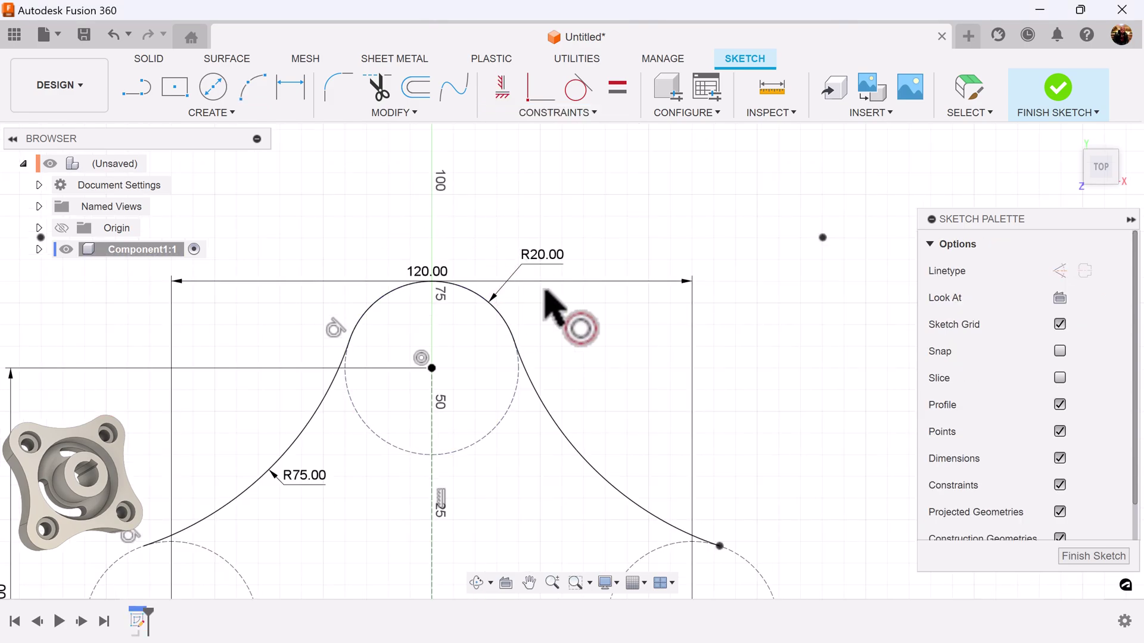
scroll(747, 396, "down", 2)
scroll(744, 388, "down", 3)
mouse_move(792, 434)
middle_mouse_down()
mouse_move(779, 357)
mouse_move(724, 315)
middle_mouse_up()
Circular-pattern the top R20 arc about the origin with quantity 4
left_click(236, 114)
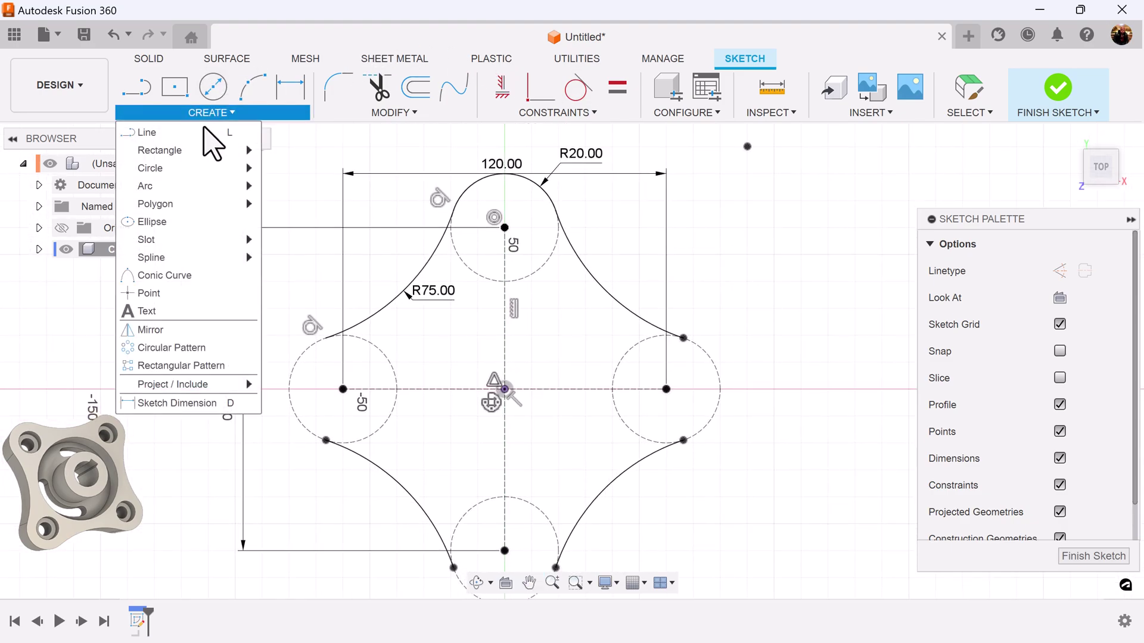
left_click(179, 348)
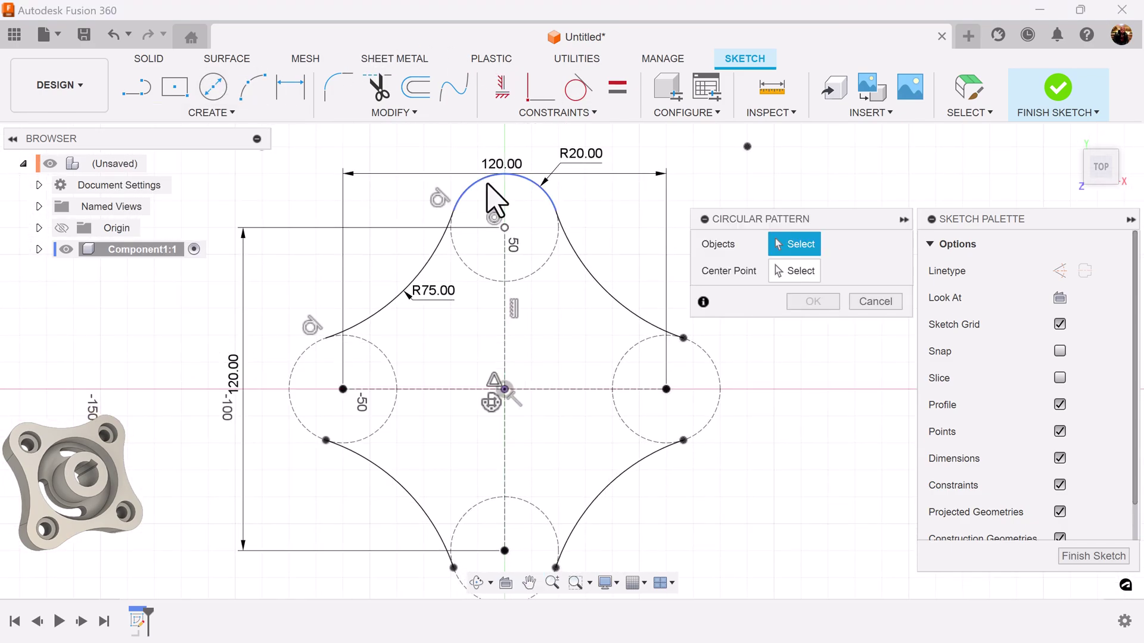
left_click(497, 197)
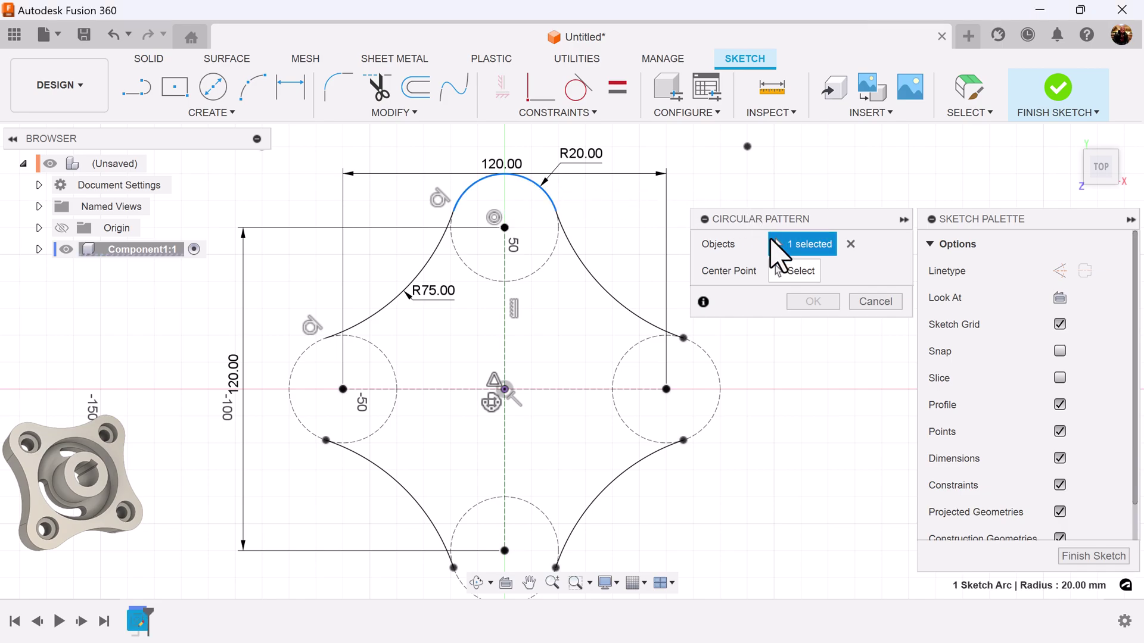
left_click(795, 271)
left_click(505, 390)
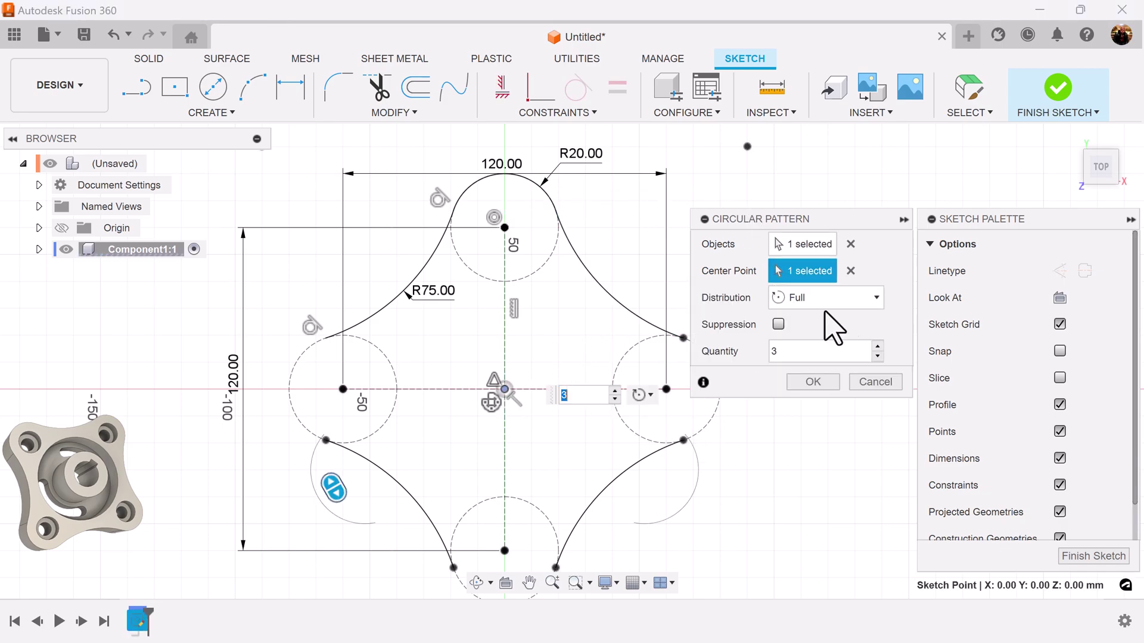
left_click(878, 347)
left_click(813, 381)
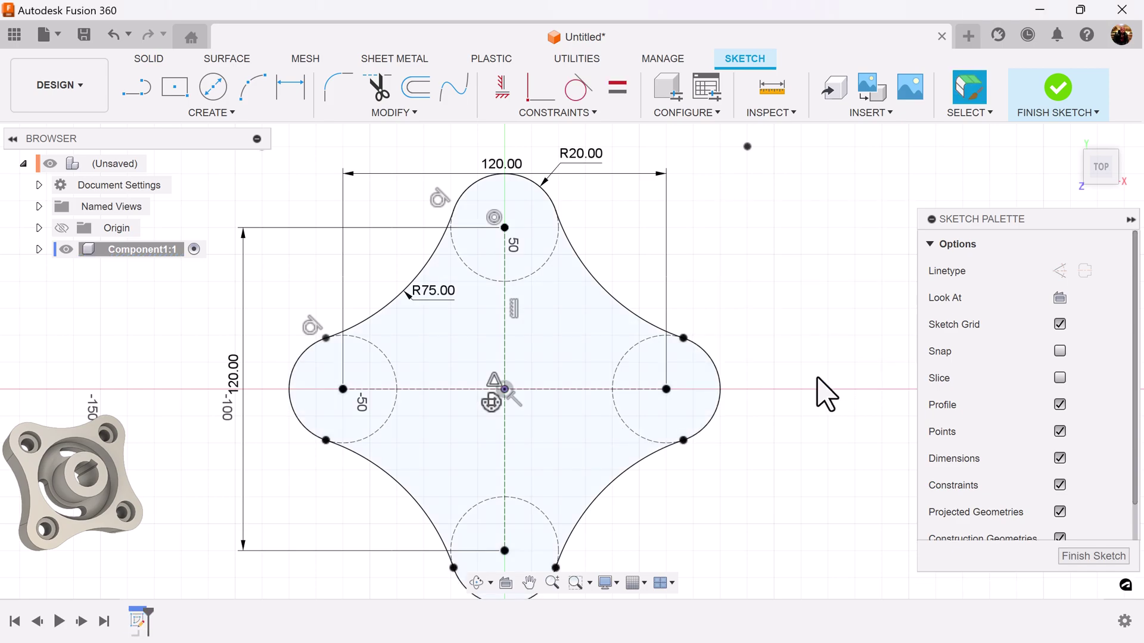
scroll(840, 417, "down", 2)
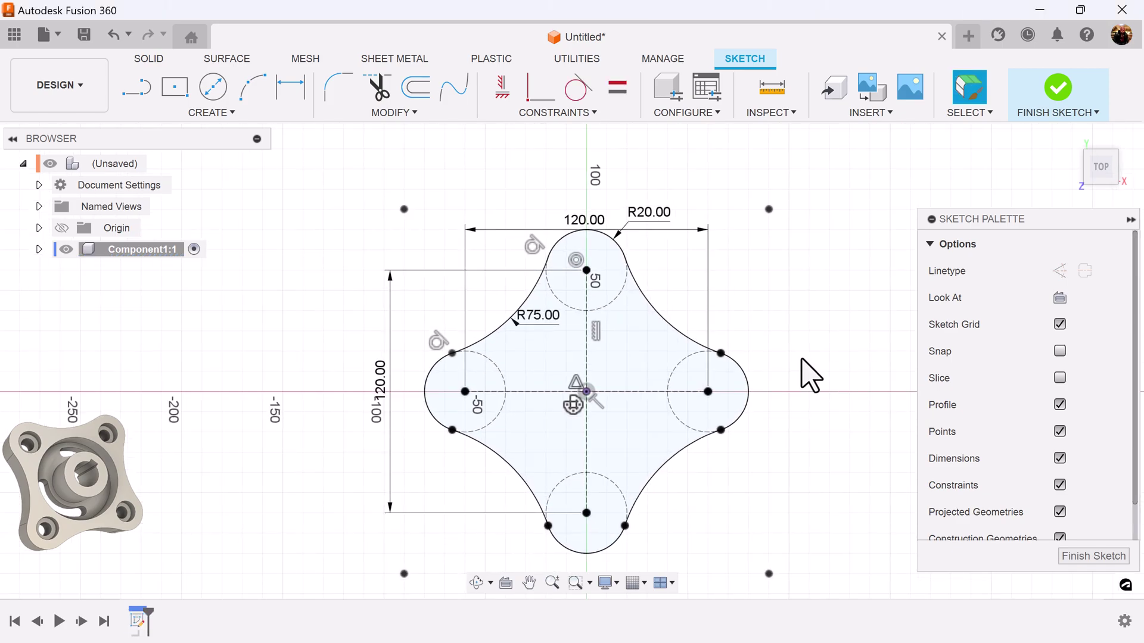
scroll(804, 375, "up", 1)
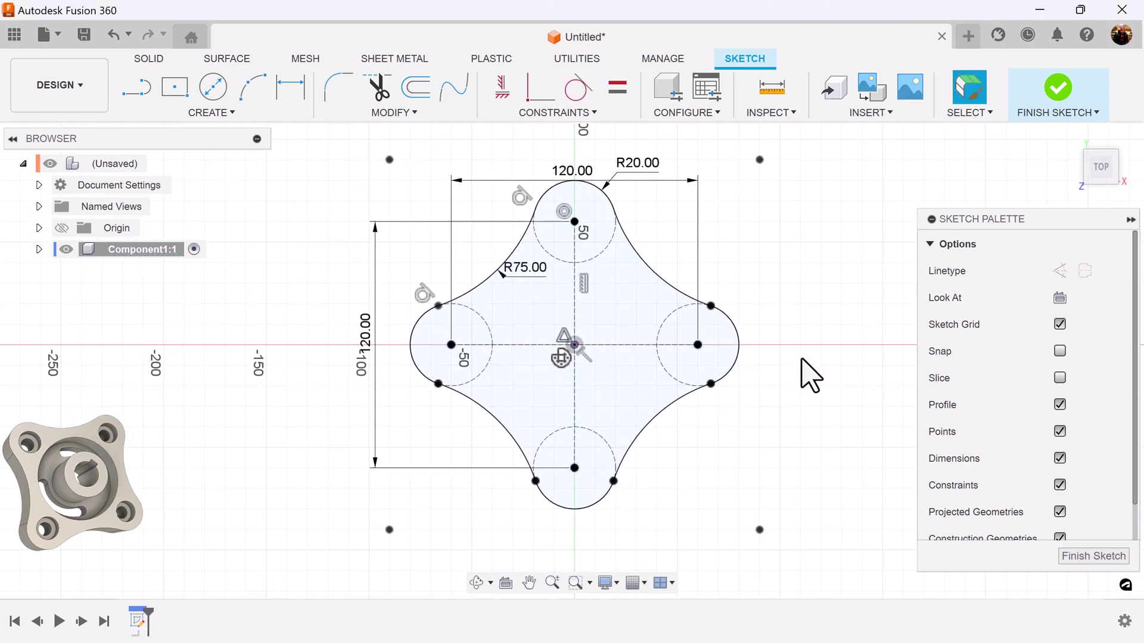
Finish the sketch and extrude the four-lobed profile 30 mm into a new solid body
left_click(1093, 556)
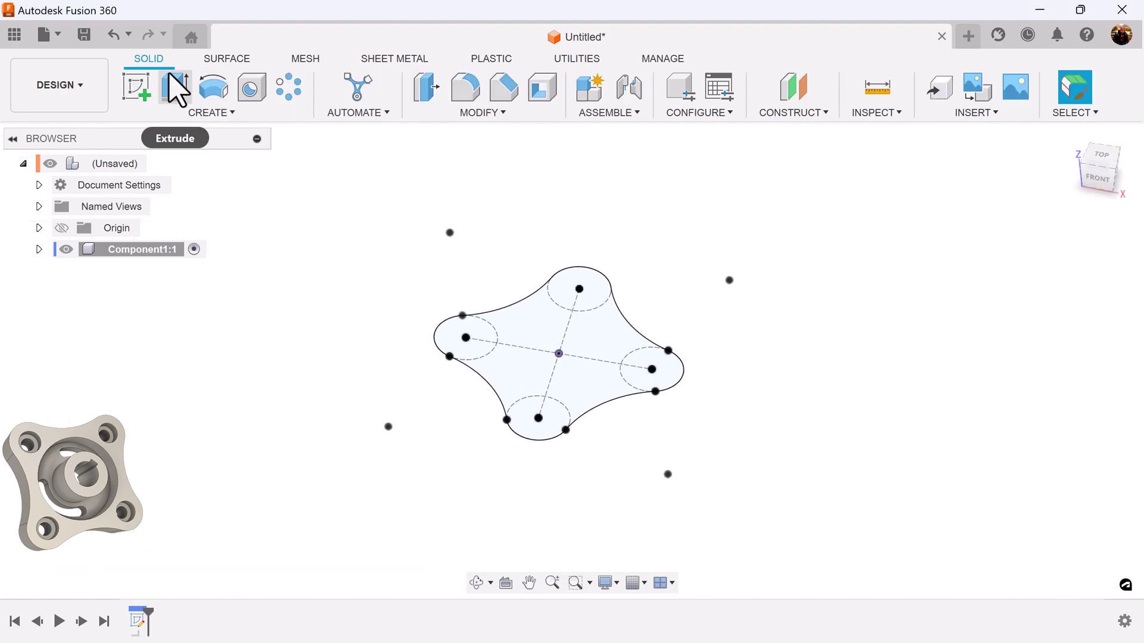
left_click(175, 89)
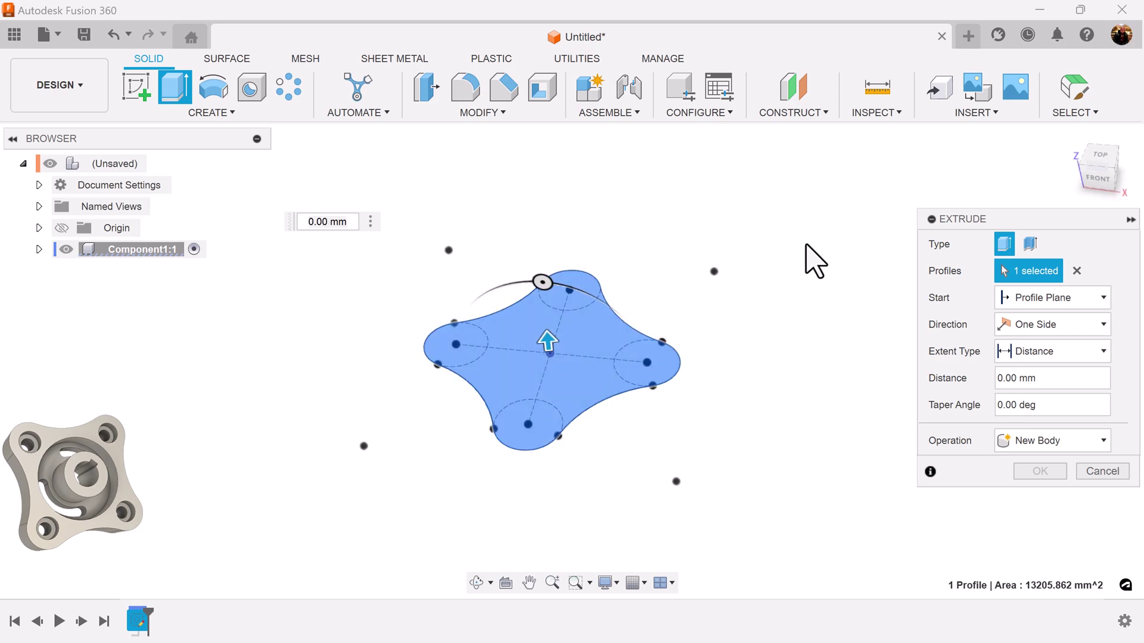
double_click(331, 222)
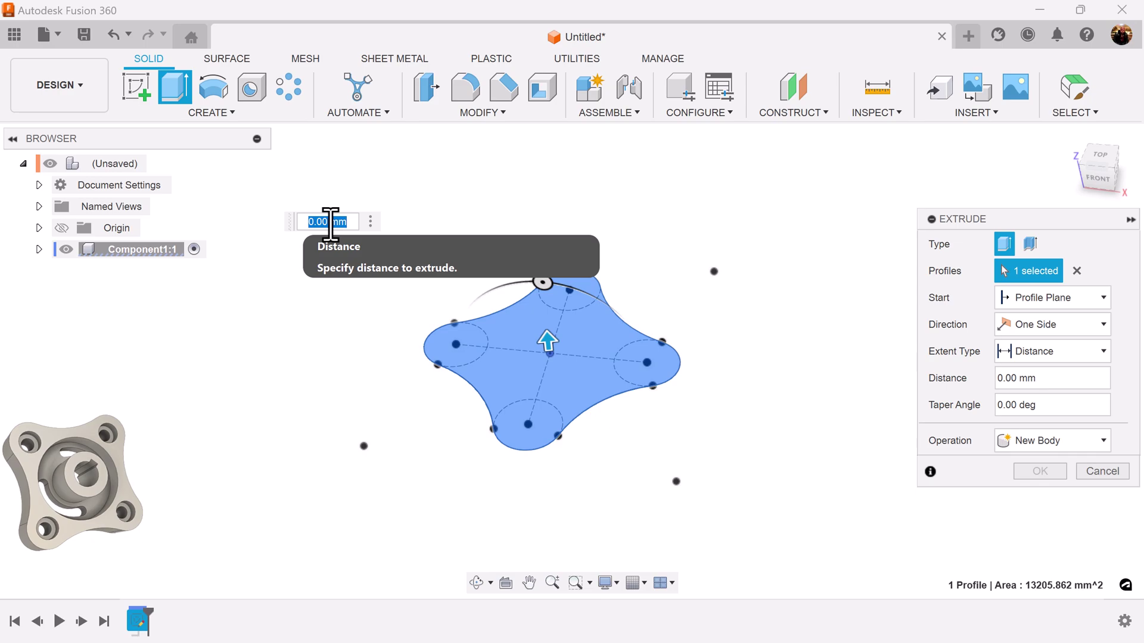
type("30")
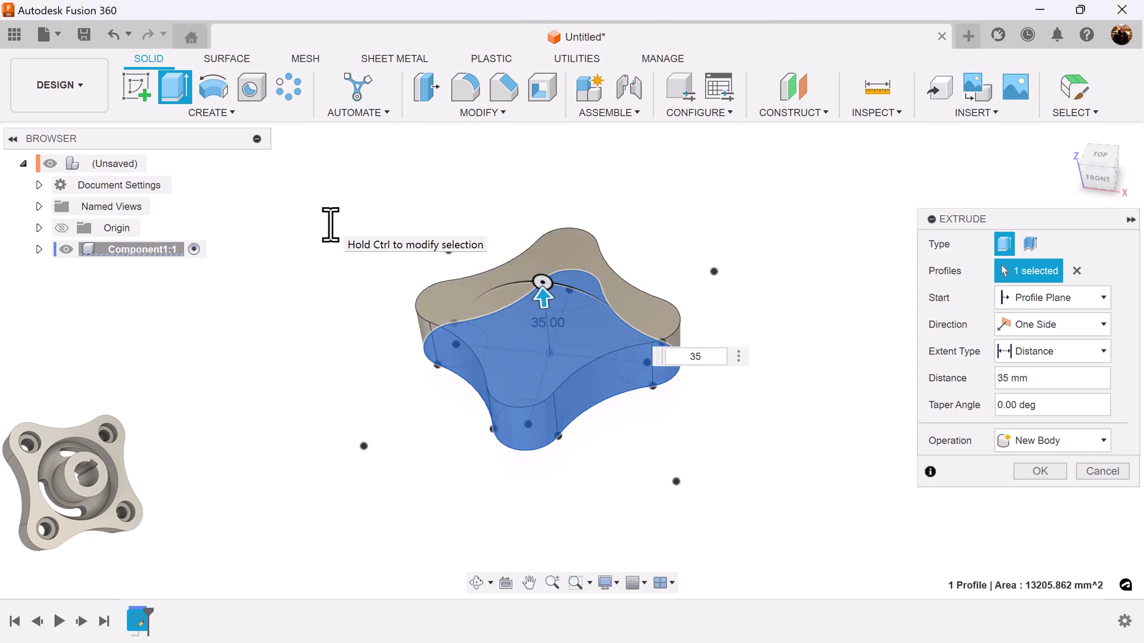
key("Return")
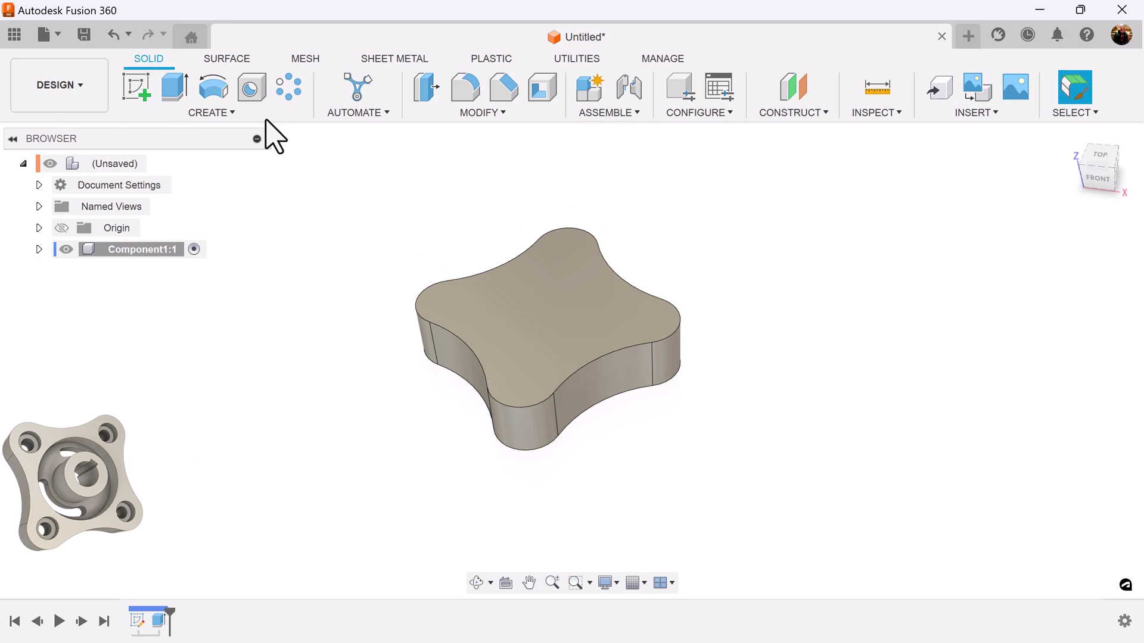
Sketch an 85 mm diameter circle at the origin on the body's top face
left_click(139, 92)
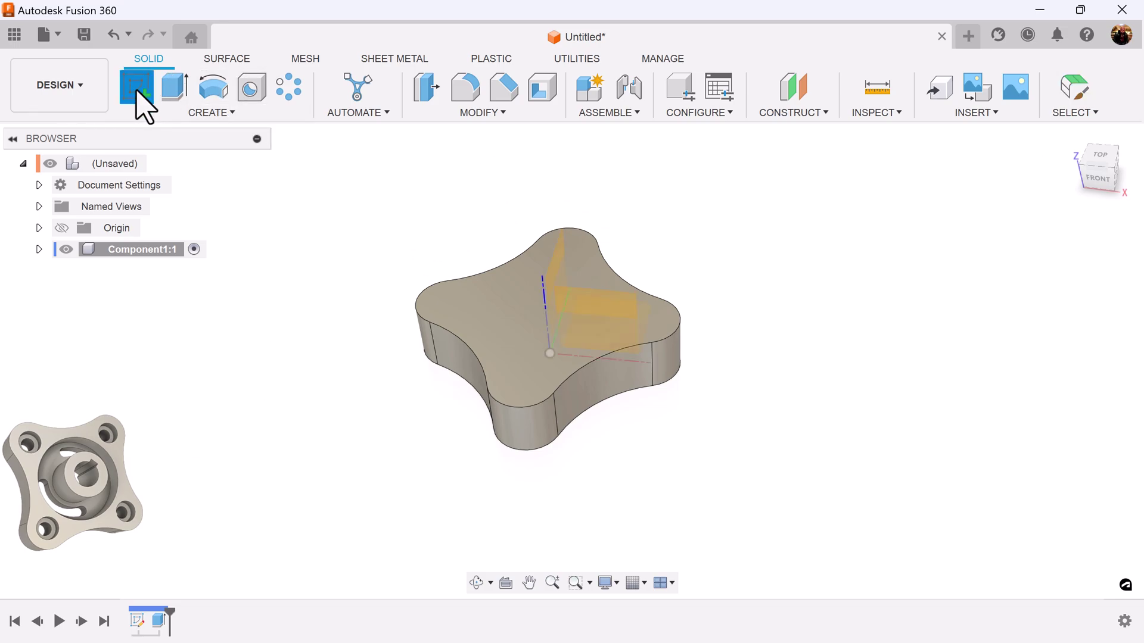
left_click(509, 336)
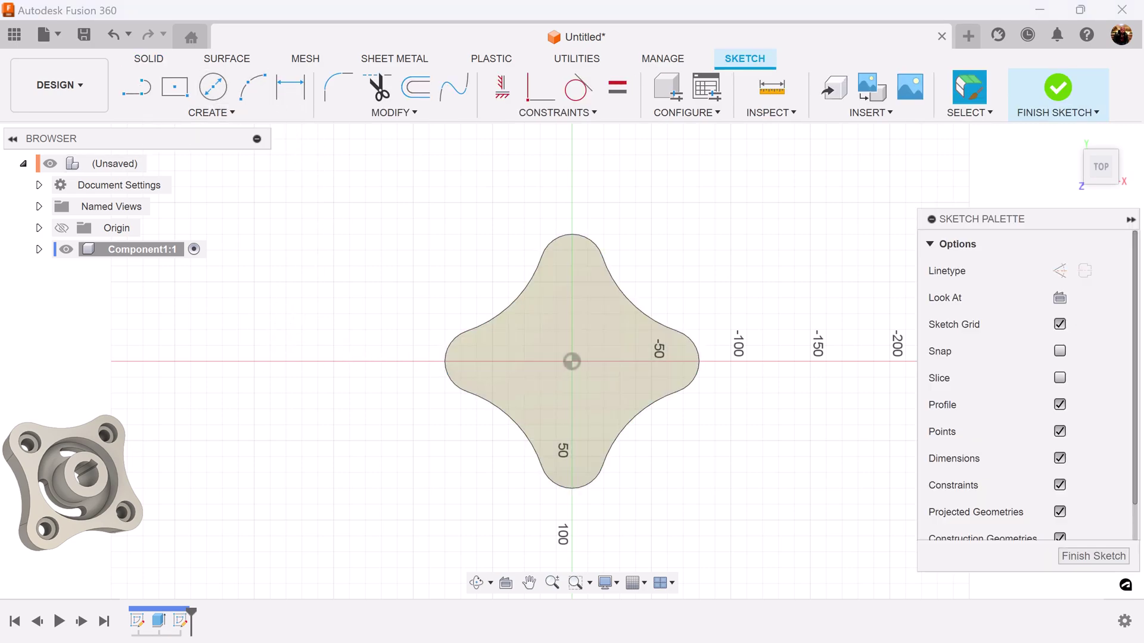
left_click(212, 90)
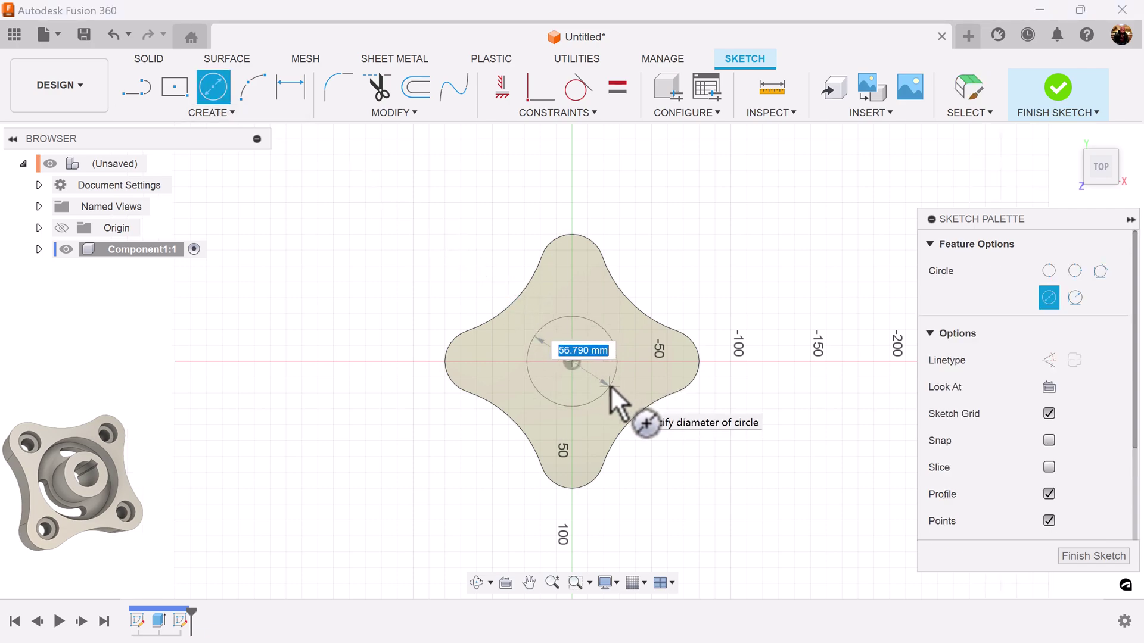
key("Return")
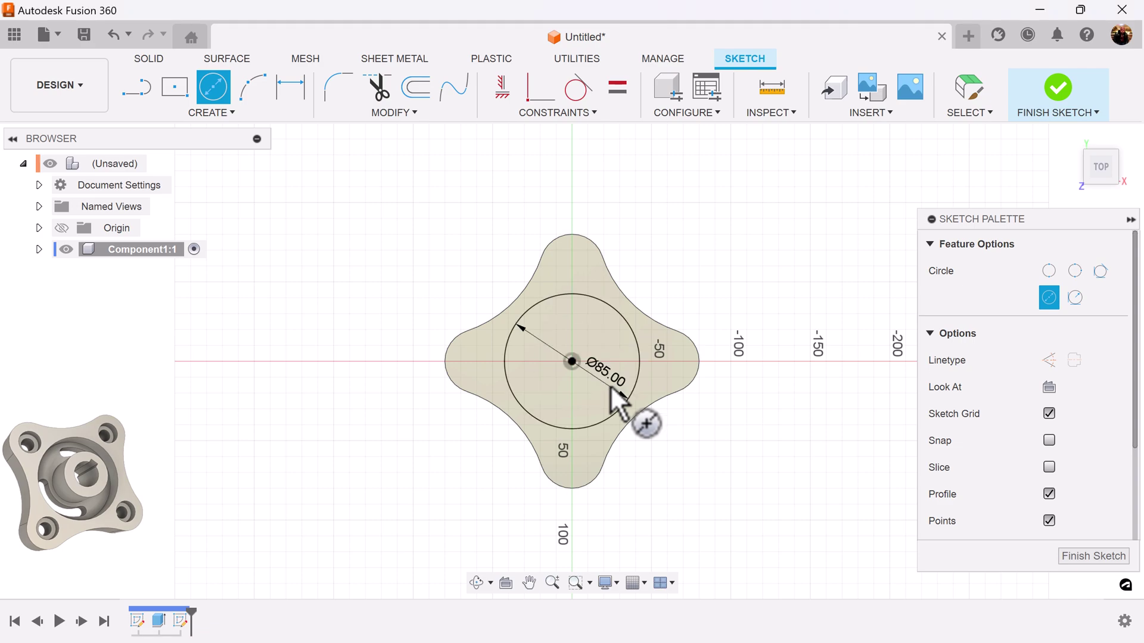
left_click(1115, 556)
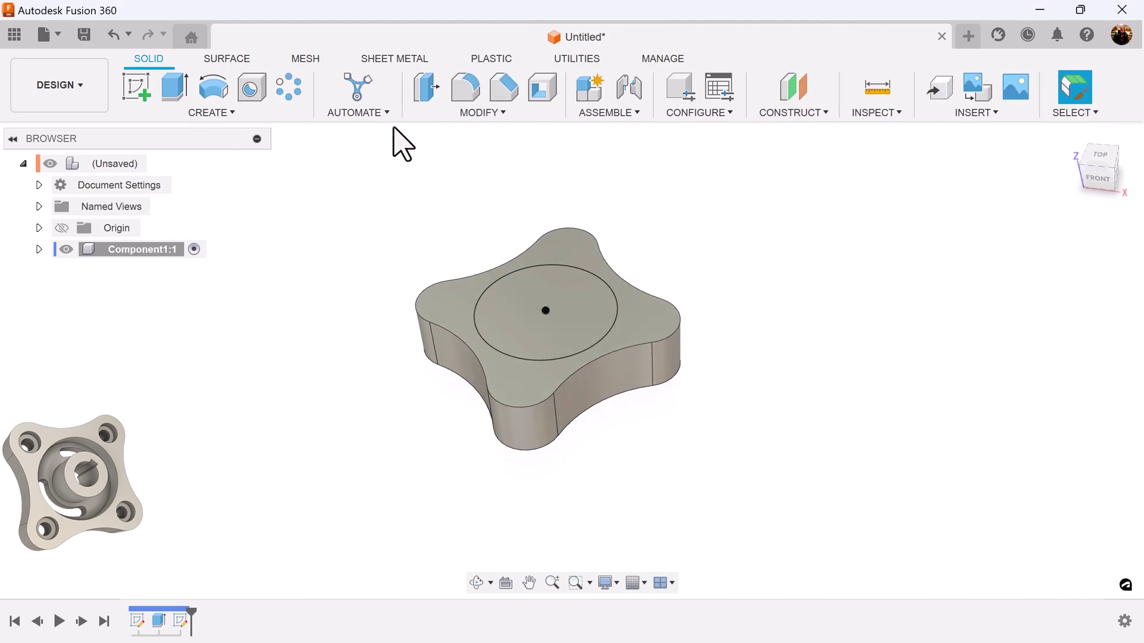
Extrude the 85 mm circle -20 mm as a cut into the top face
left_click(174, 99)
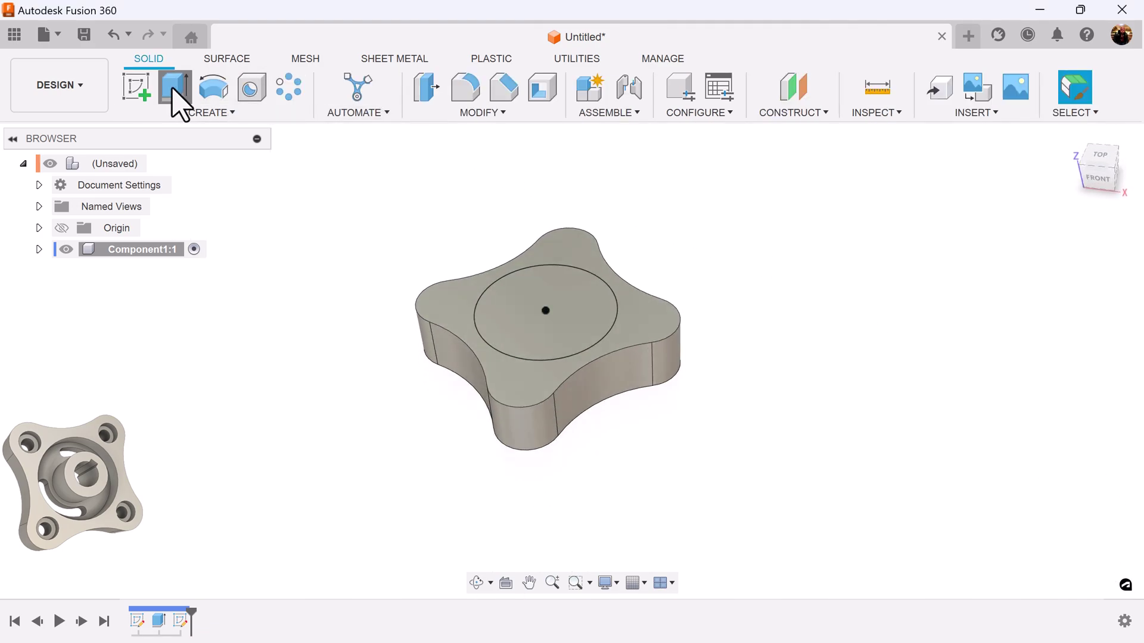
left_click(520, 307)
type("-2")
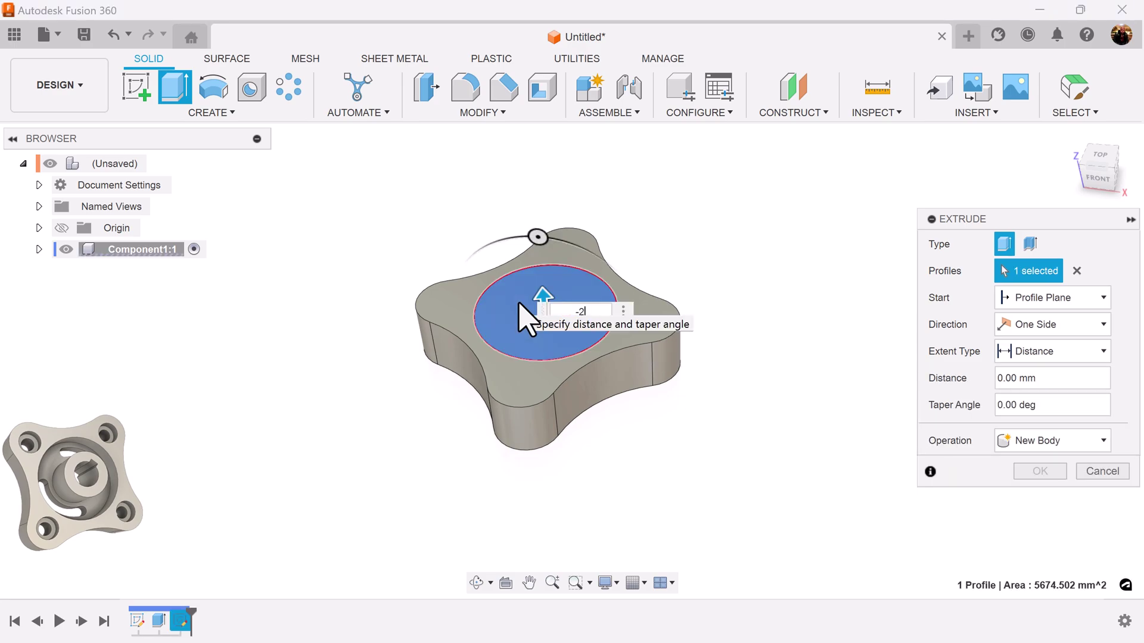
type("0")
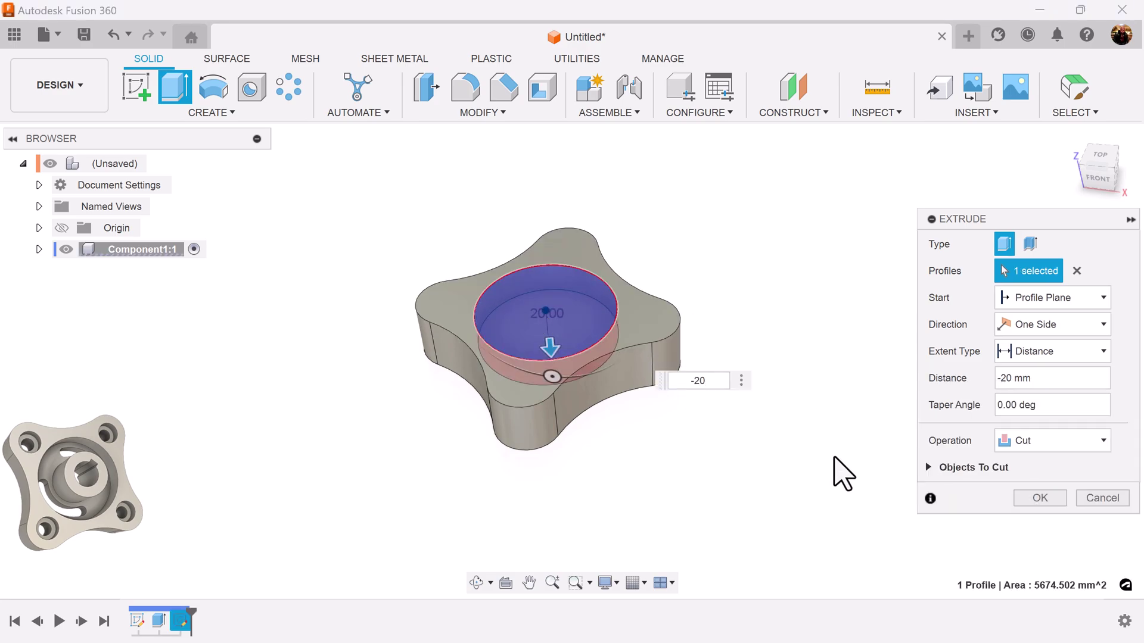
left_click(1042, 501)
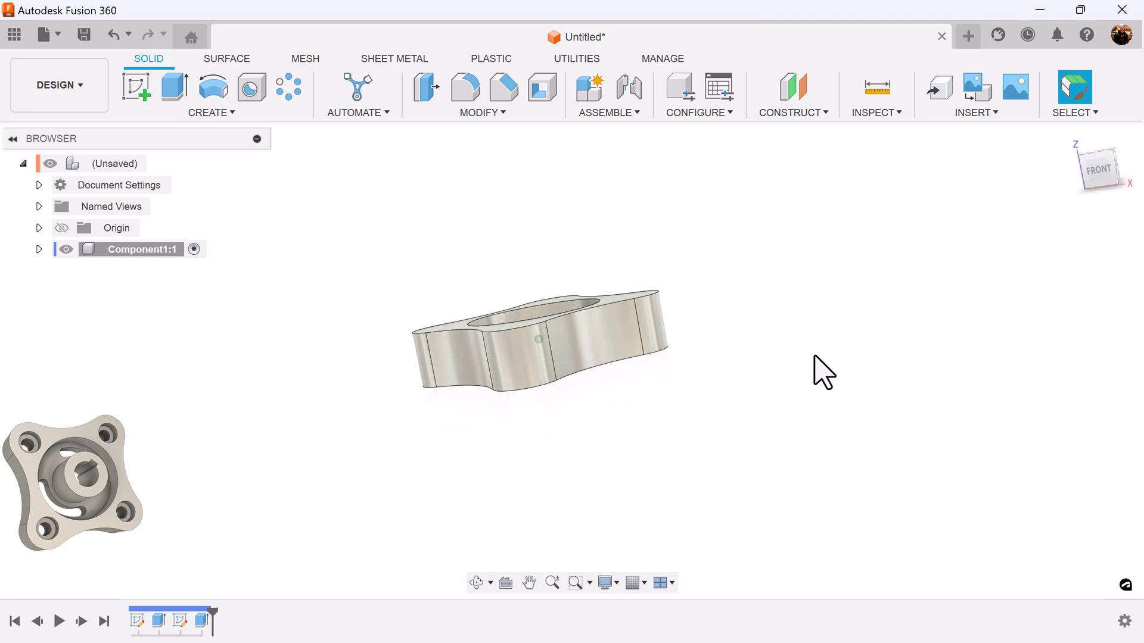
Start a sketch on the underside face and draw a 25 mm diameter circle at the origin
left_click(140, 86)
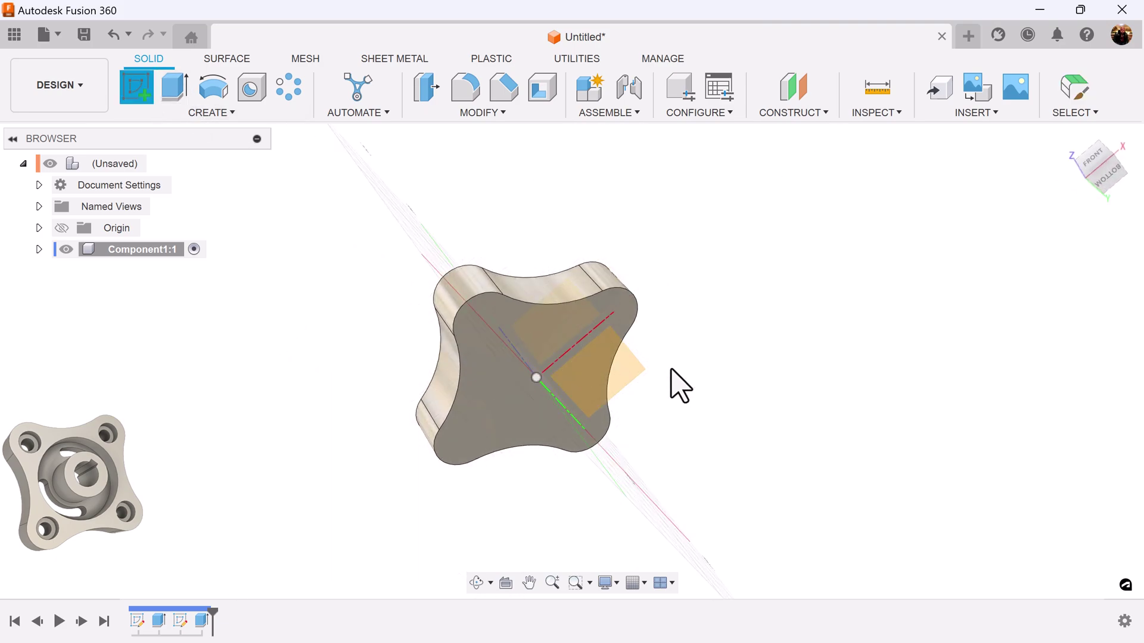
left_click(511, 408)
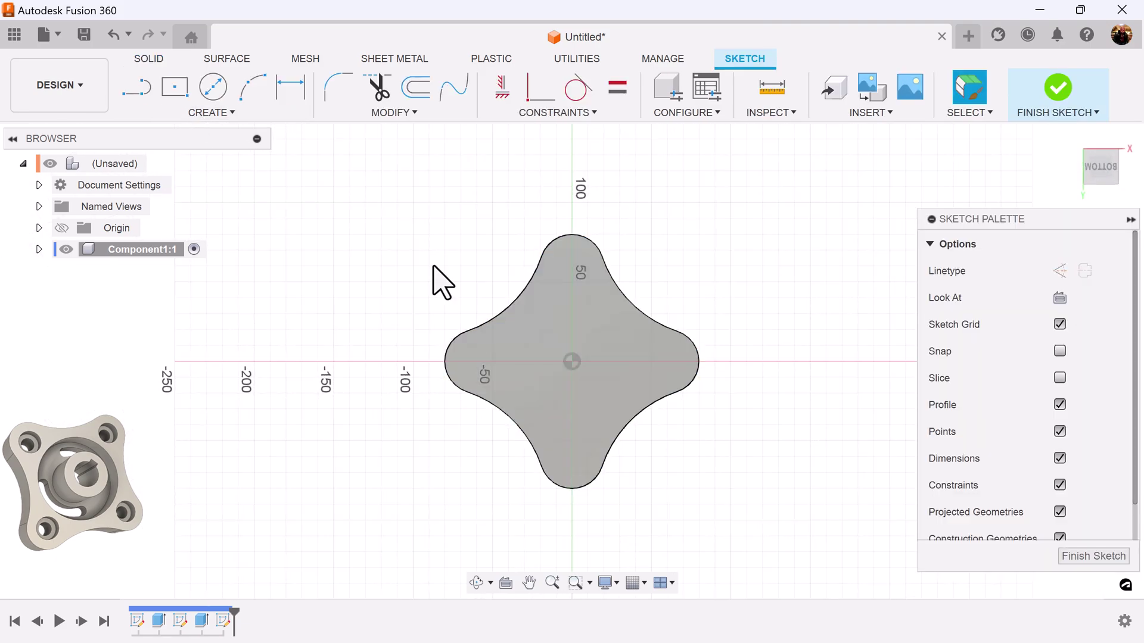
left_click(213, 89)
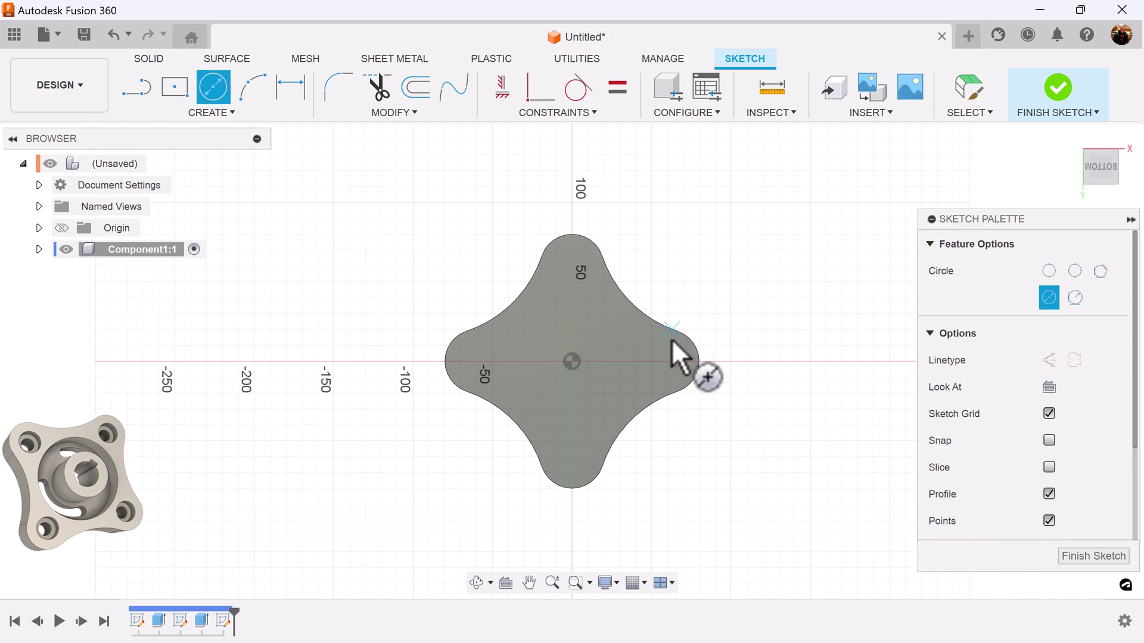
left_click(574, 361)
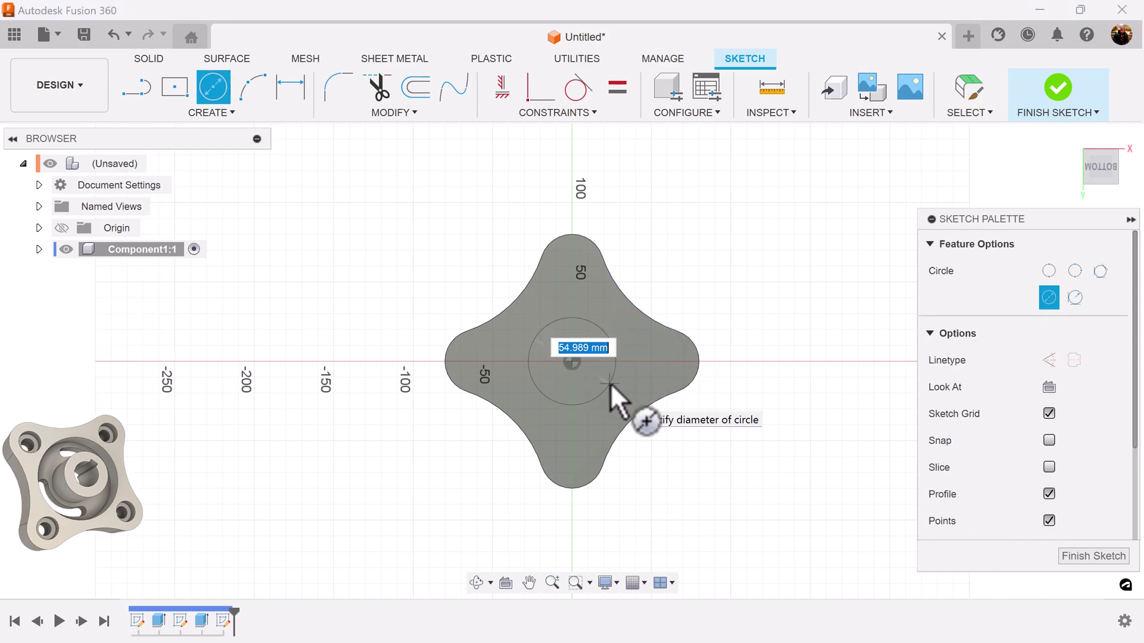
type("25")
key("Return")
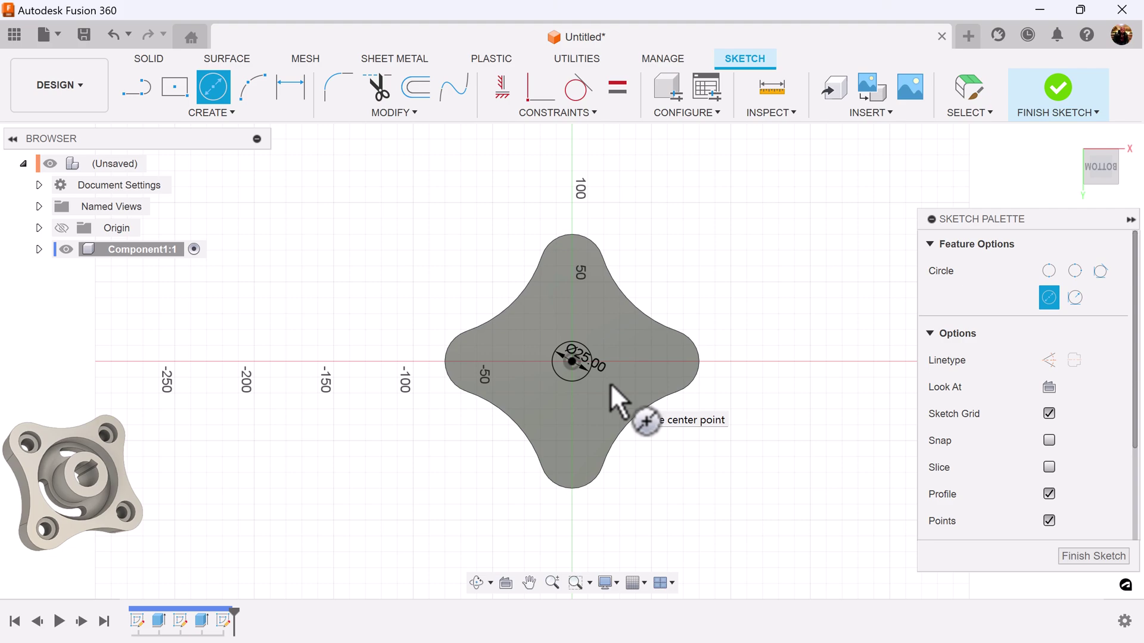
Add a second circle, 45 mm in diameter, also centred on the origin
scroll(610, 385, "up", 8)
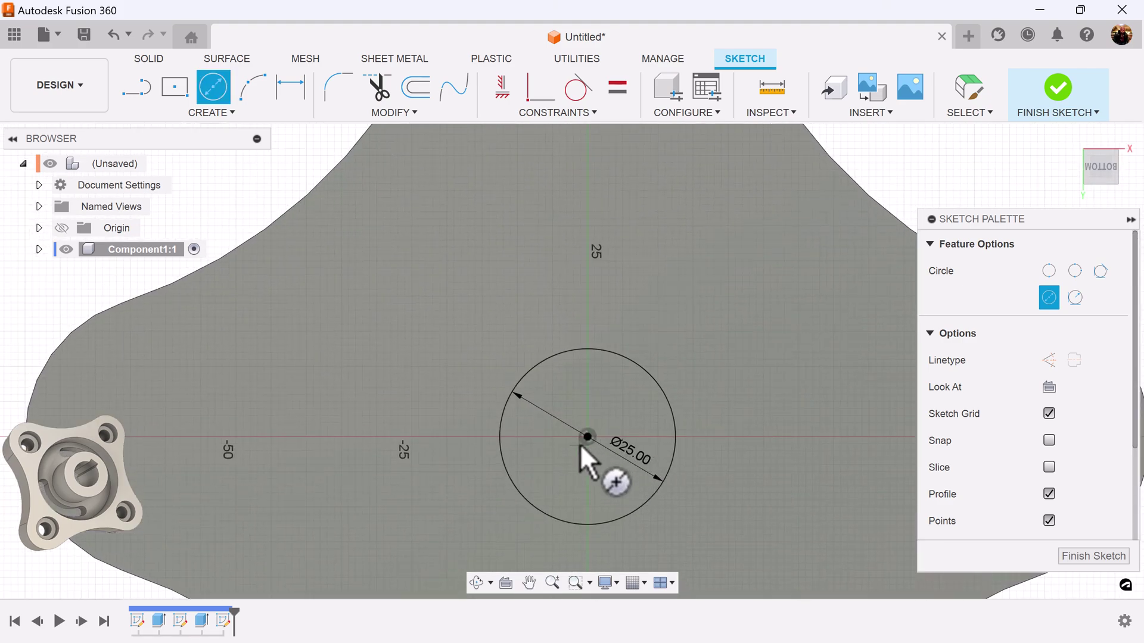
key("Escape")
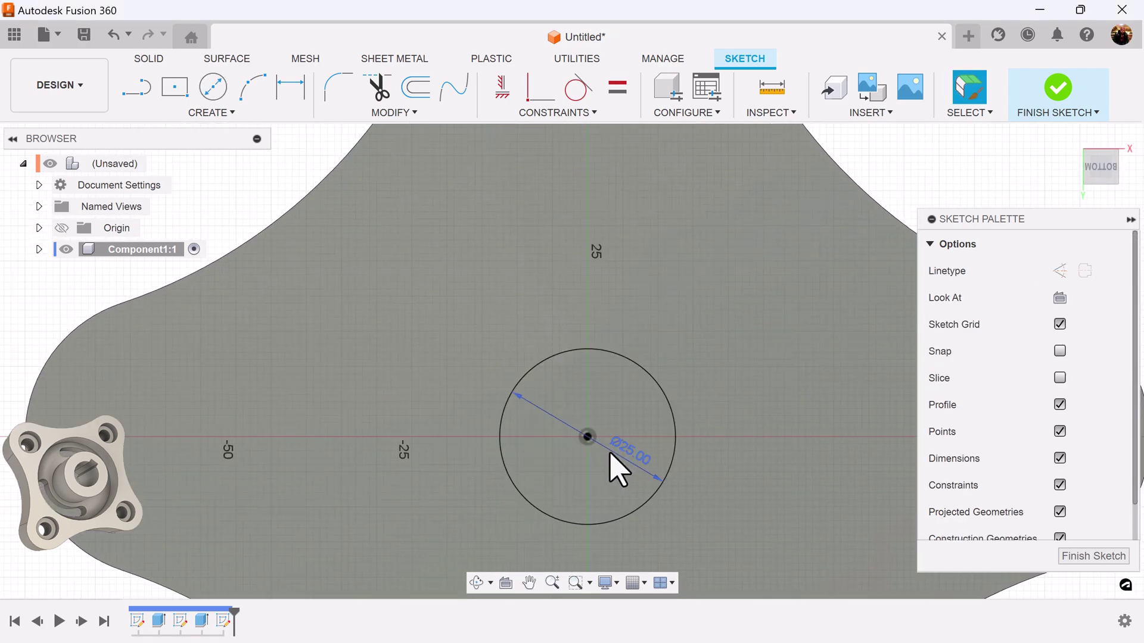
left_click(213, 90)
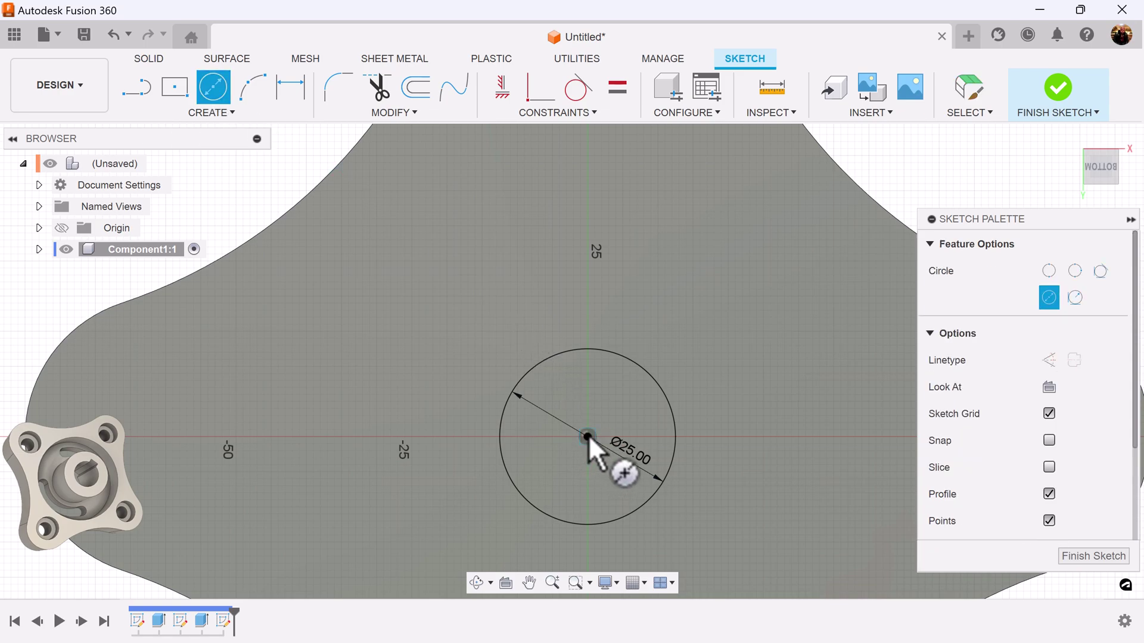
left_click(588, 434)
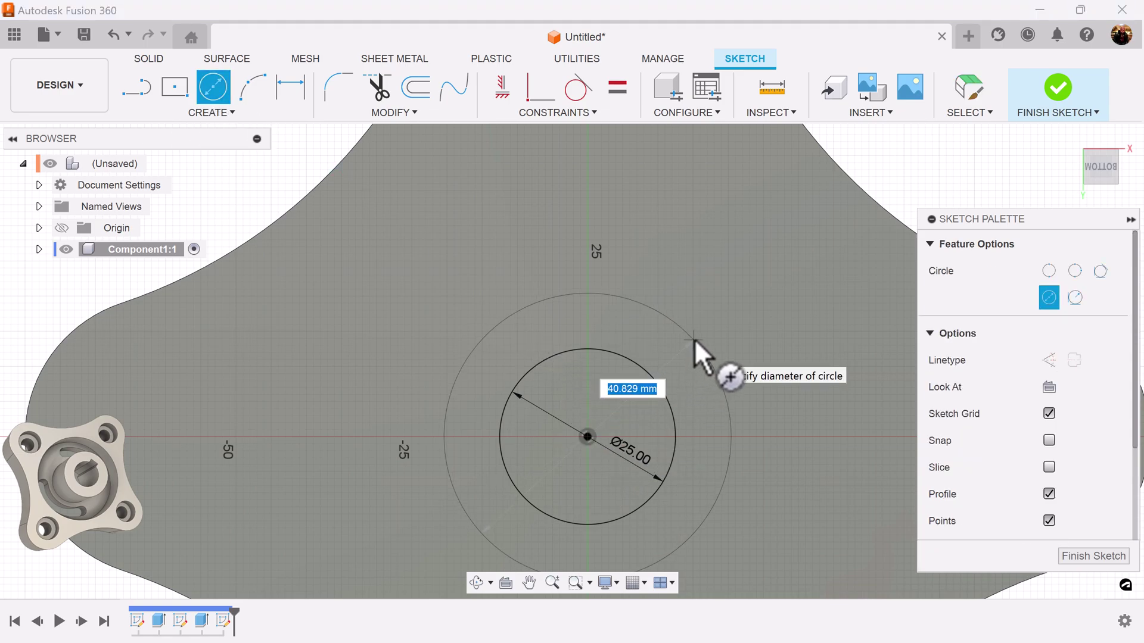
type("45")
key("Return")
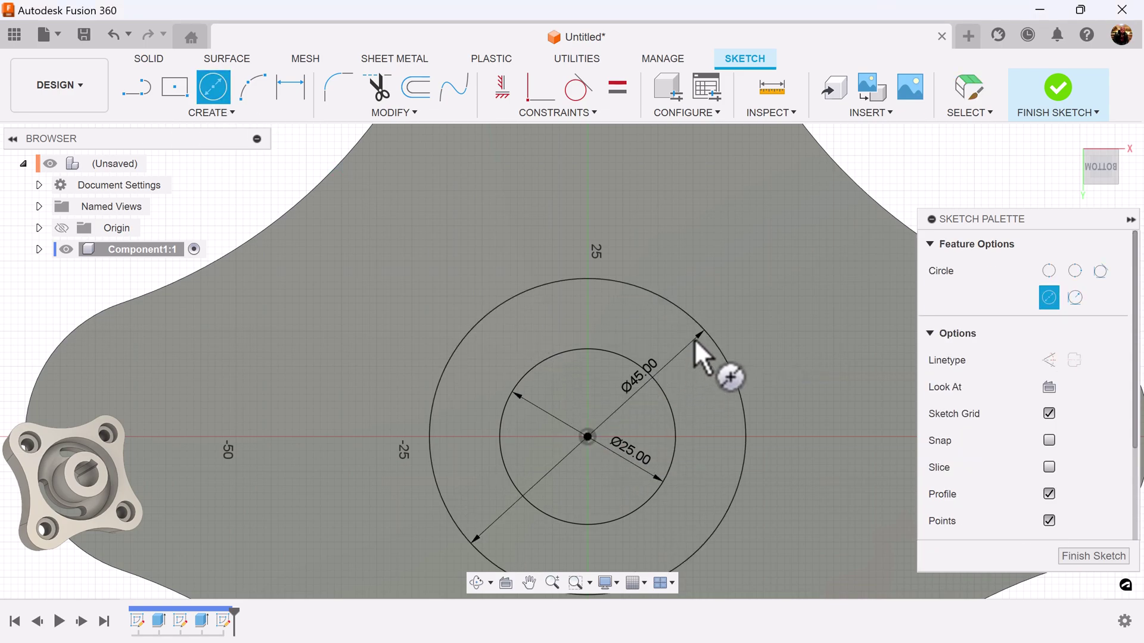
Finish the sketch and extrude the 25–45 mm ring 55 mm upward, joined to the flange
left_click(1095, 556)
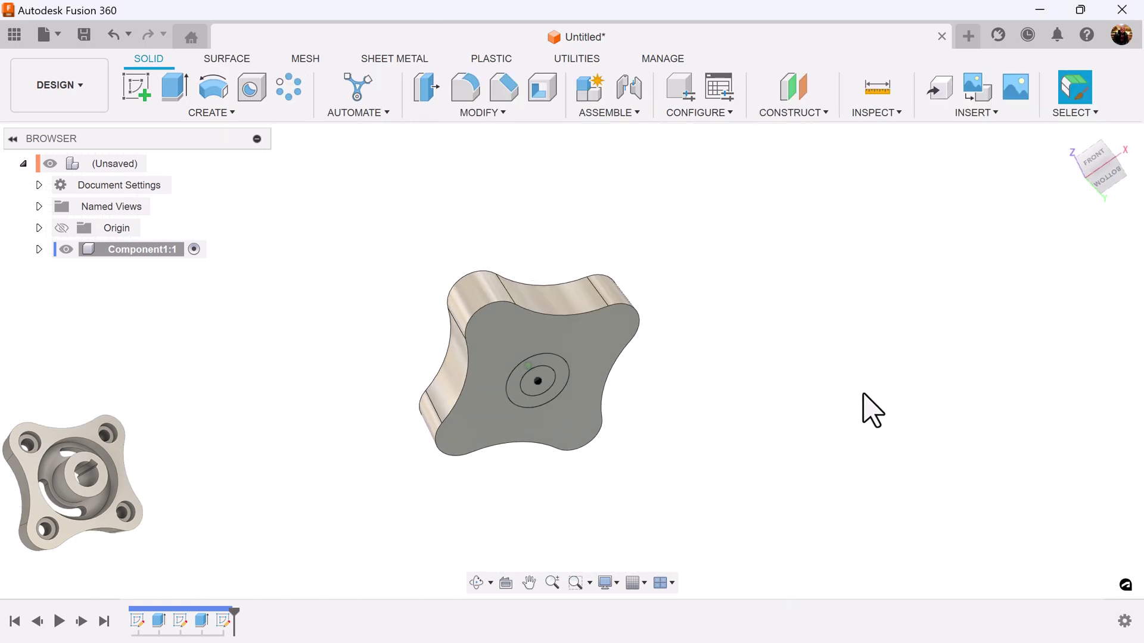
left_click(174, 89)
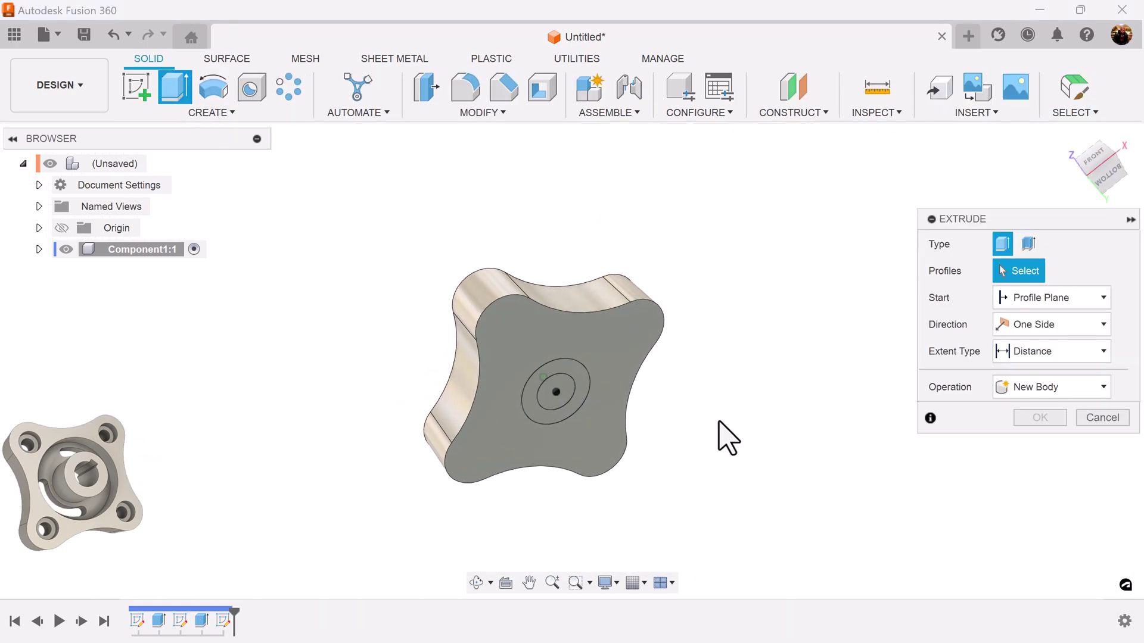
left_click(582, 382)
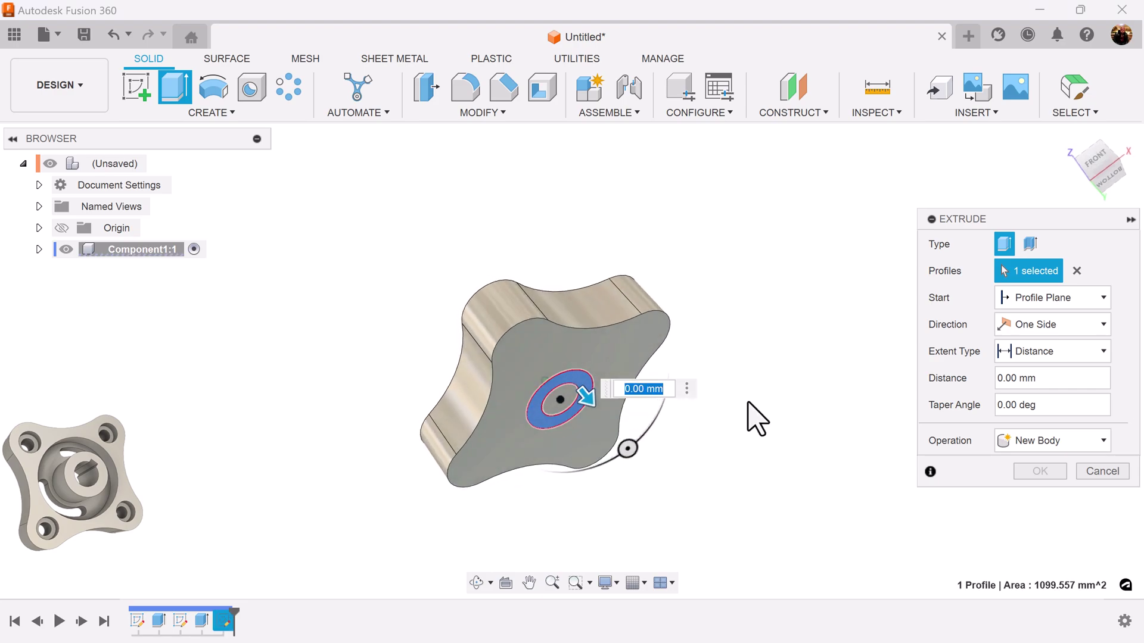
left_click_drag(589, 393, 485, 284)
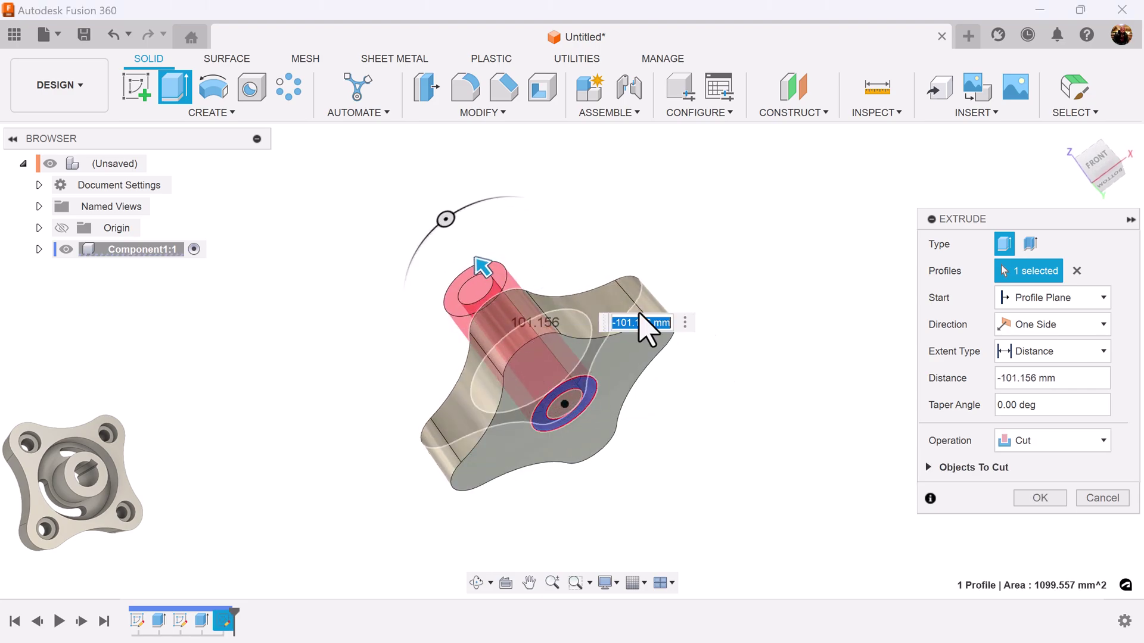
left_click(1013, 441)
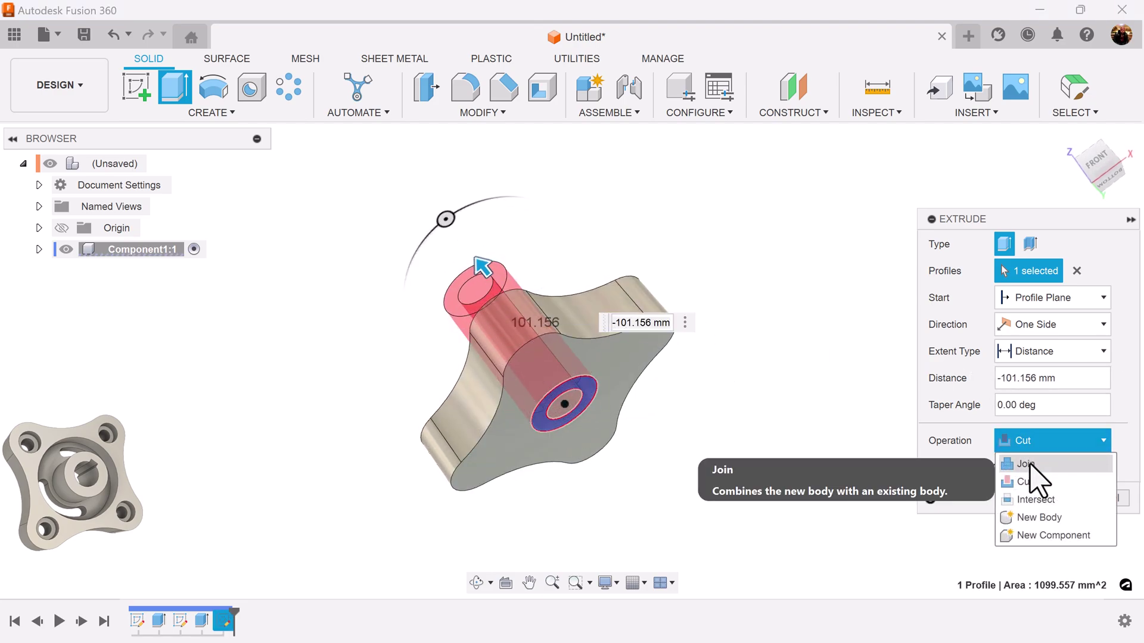
left_click(1025, 464)
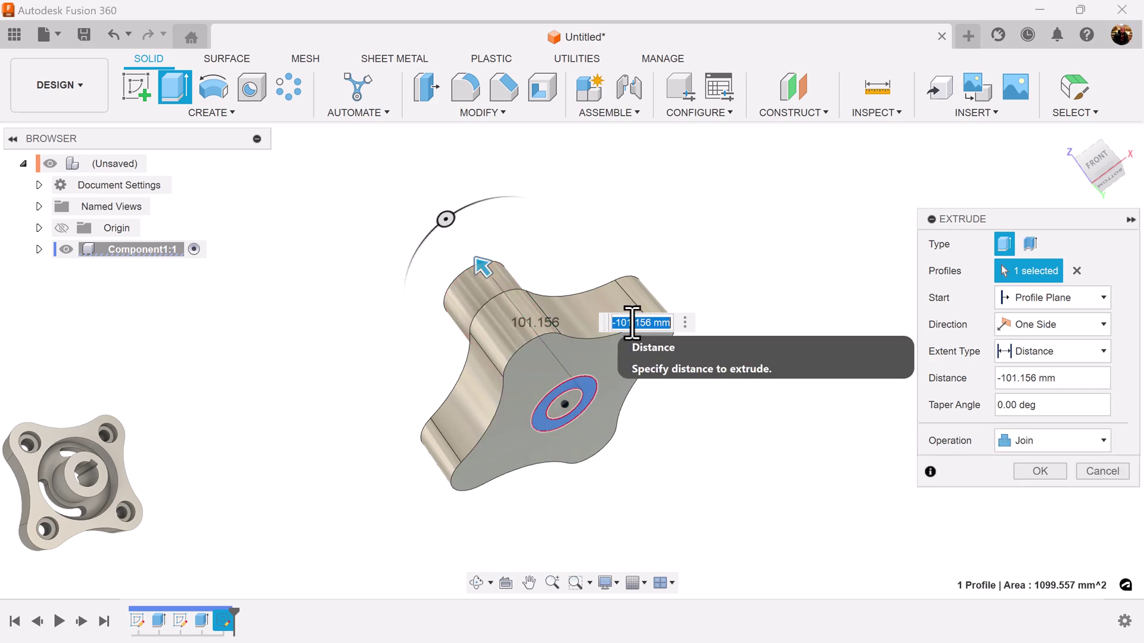
key("Return")
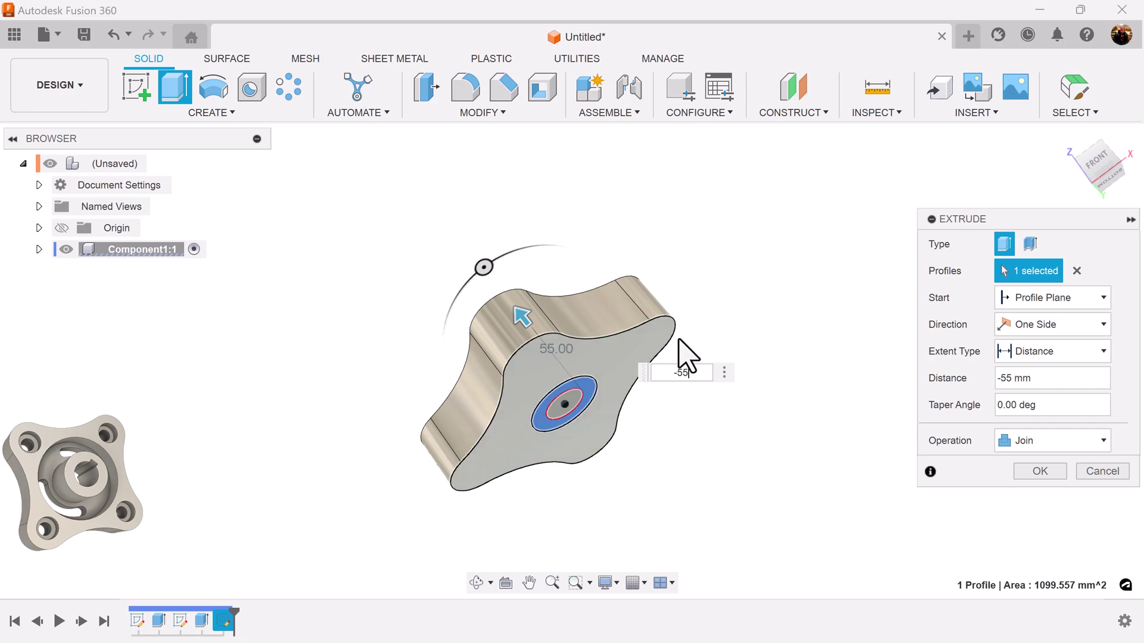
left_click(1039, 472)
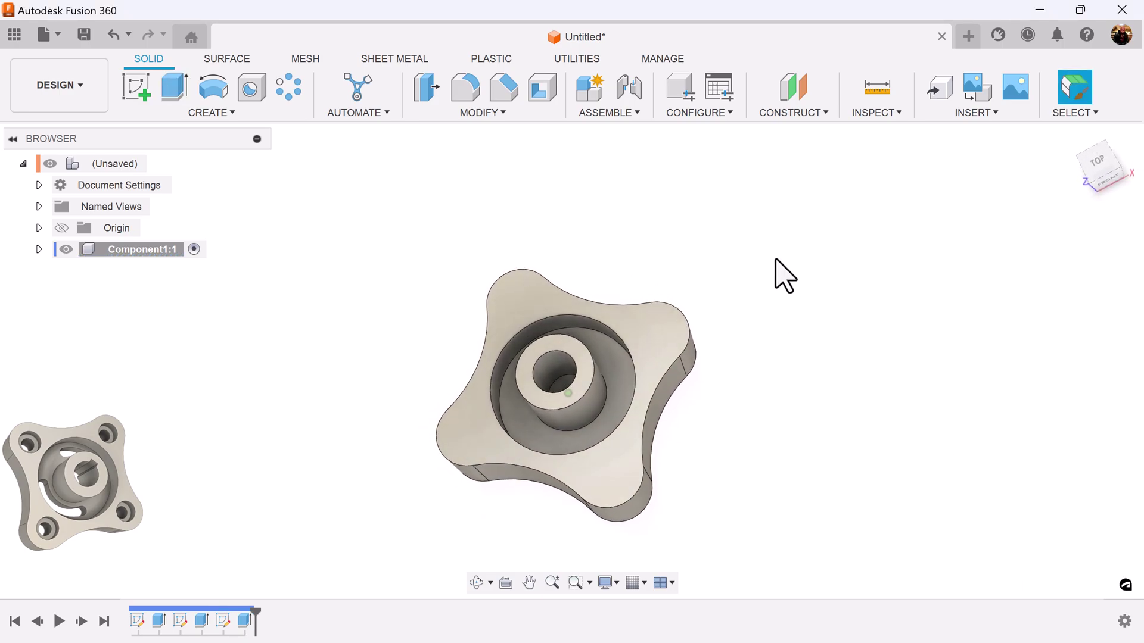
Extrude-cut the inner 25 mm circle 15 mm deep to open the hub's bore
left_click(174, 89)
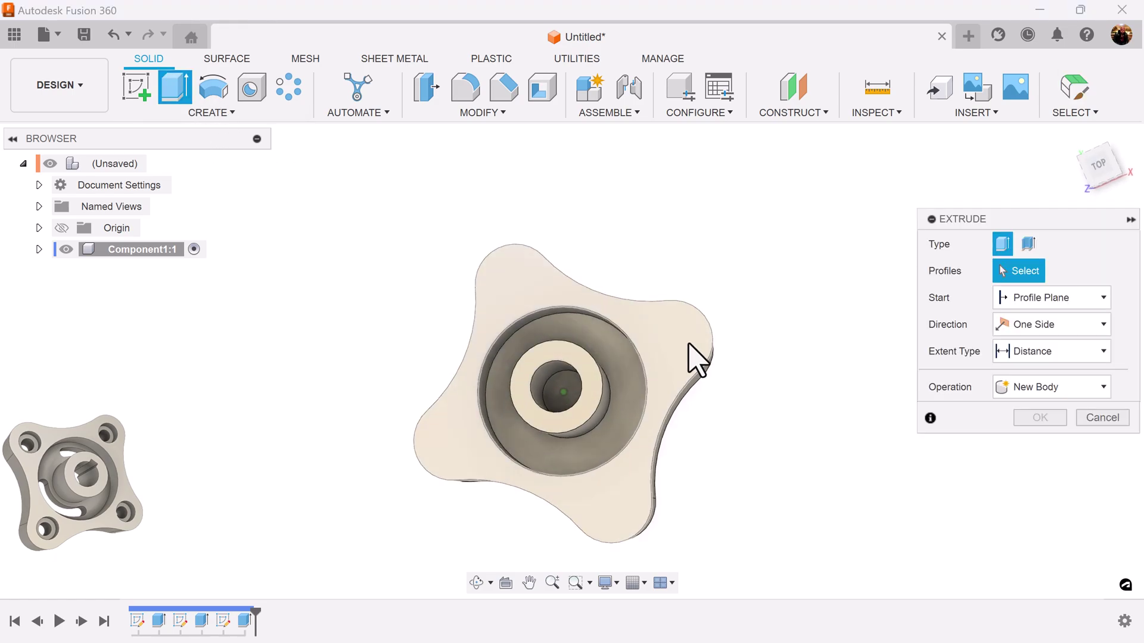
left_click(558, 403)
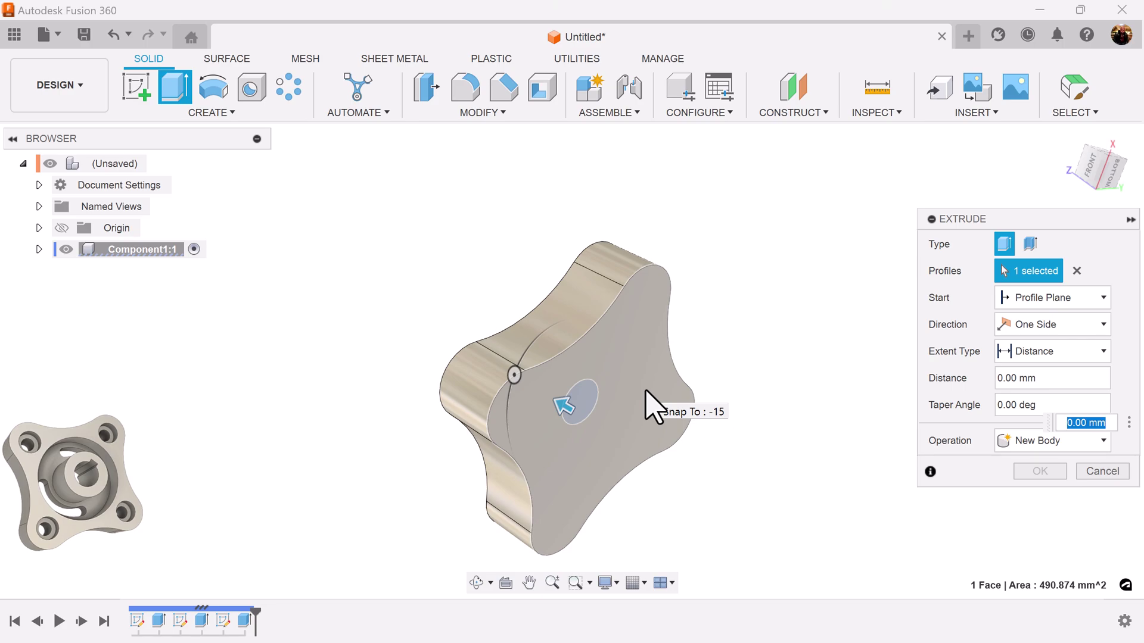
left_click_drag(646, 394, 651, 409)
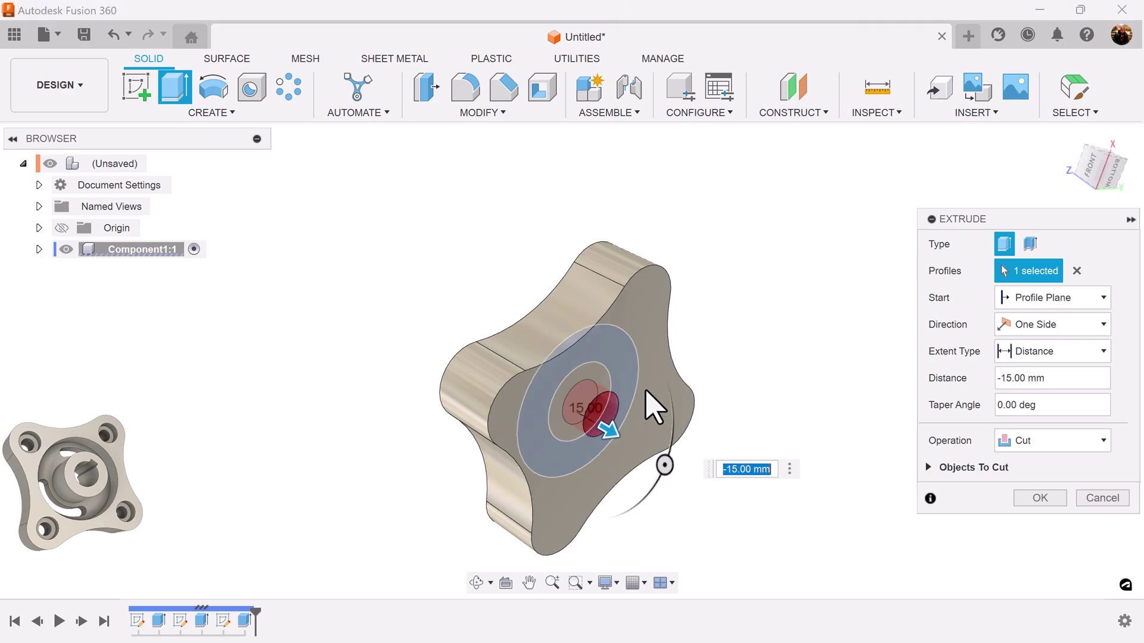
left_click(1039, 499)
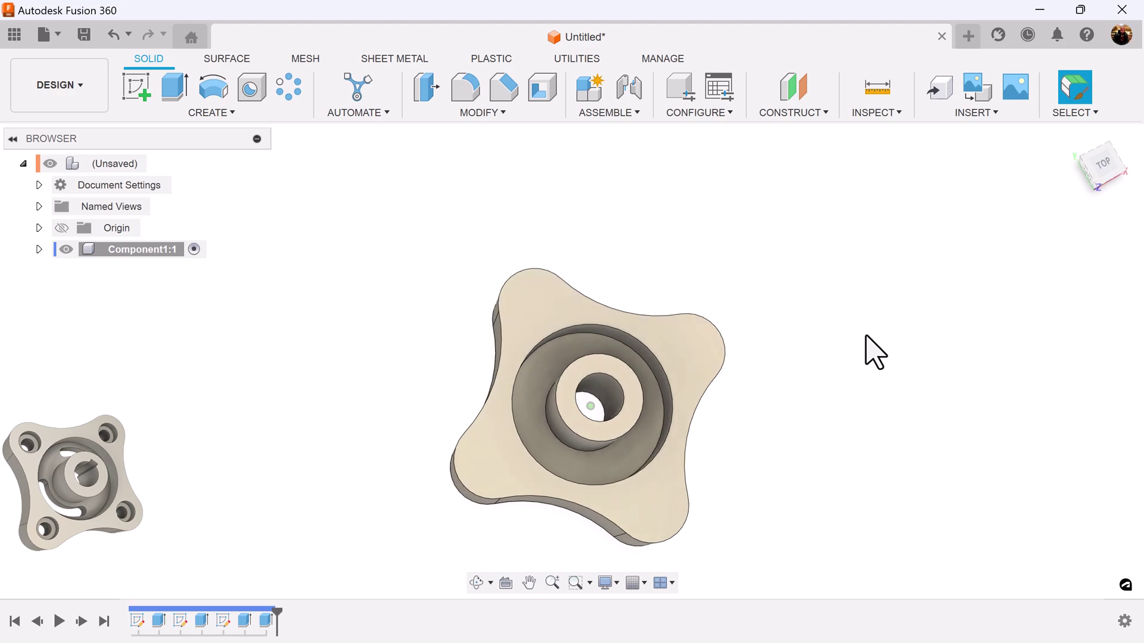
Start a sketch on the hub's top face, zoomed in on the bore
left_click(137, 90)
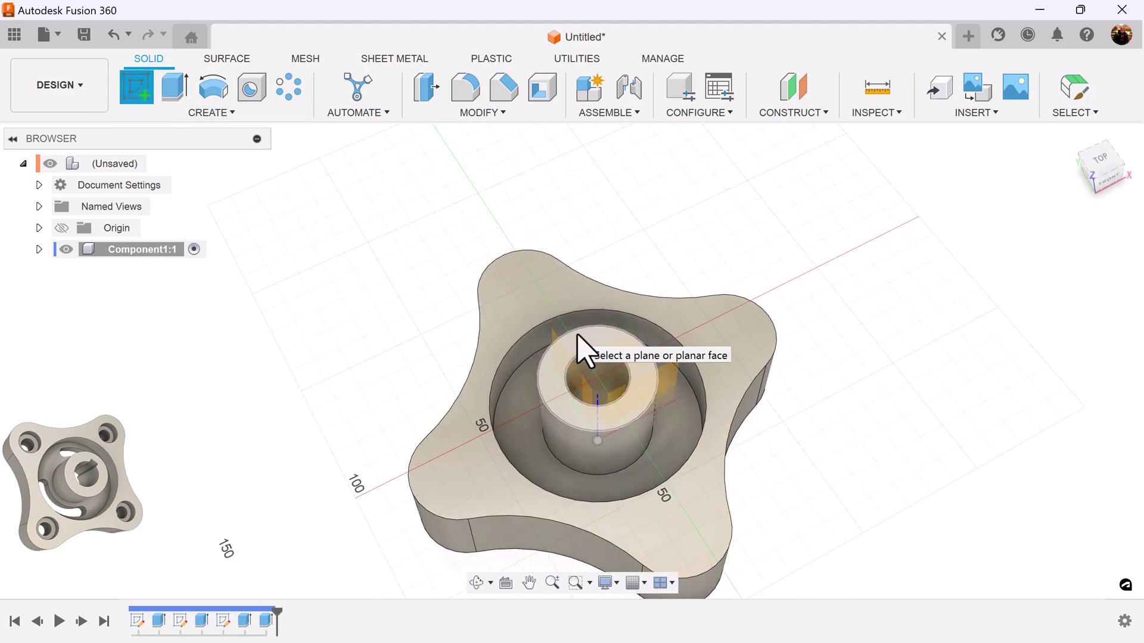
left_click(585, 350)
scroll(660, 357, "up", 5)
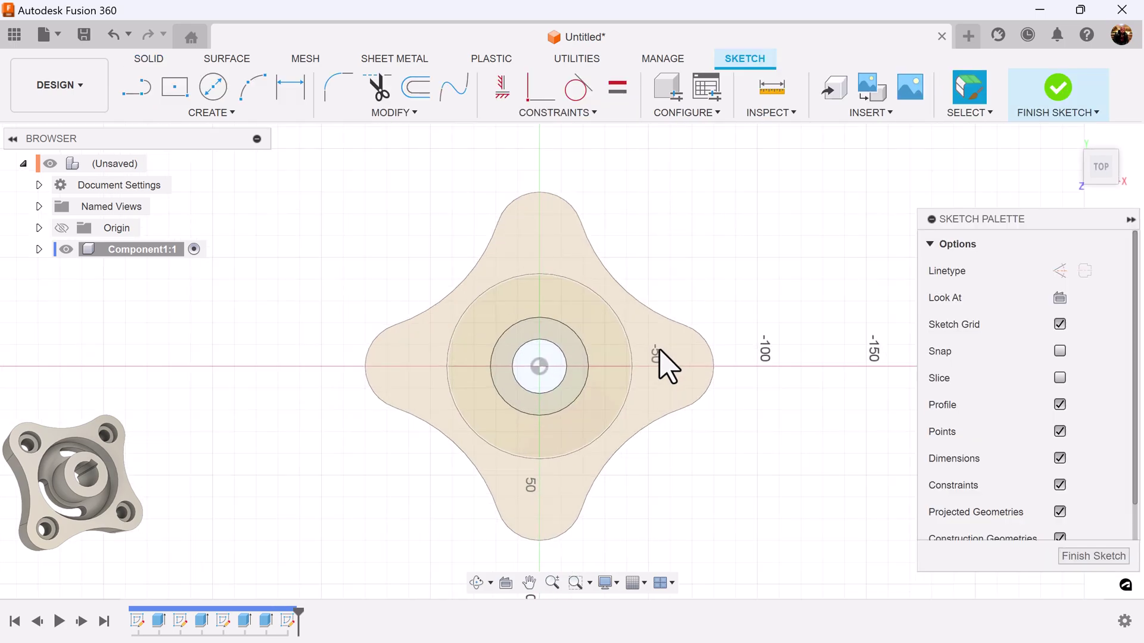
middle_click_drag(652, 346, 653, 345)
scroll(816, 388, "up", 6)
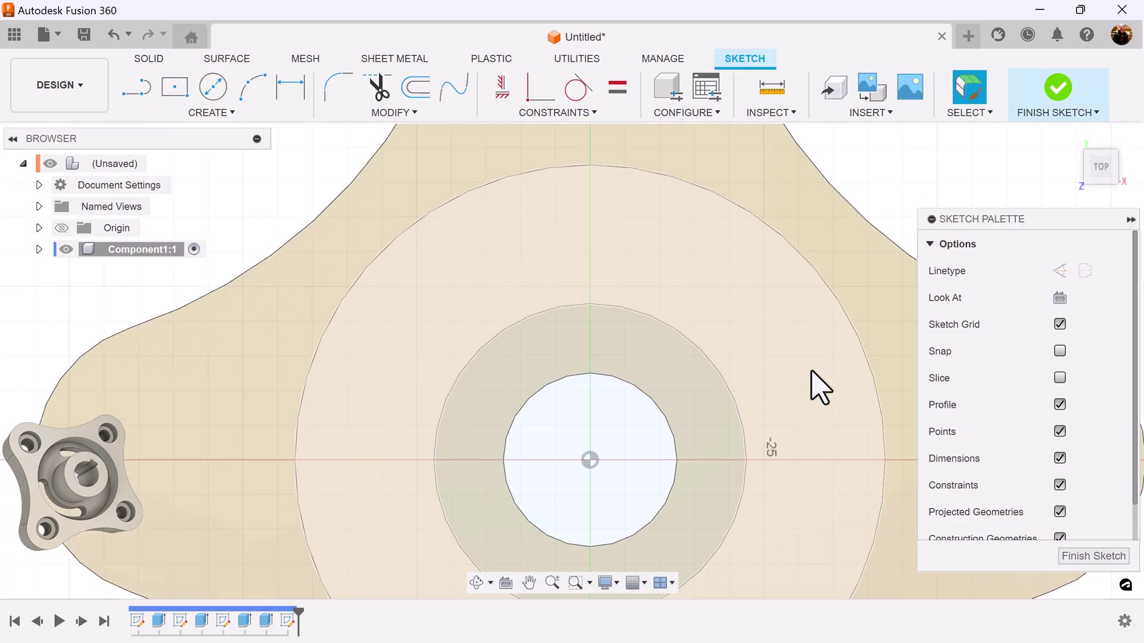
mouse_move(816, 388)
middle_mouse_down()
mouse_move(797, 350)
mouse_move(853, 320)
middle_mouse_up()
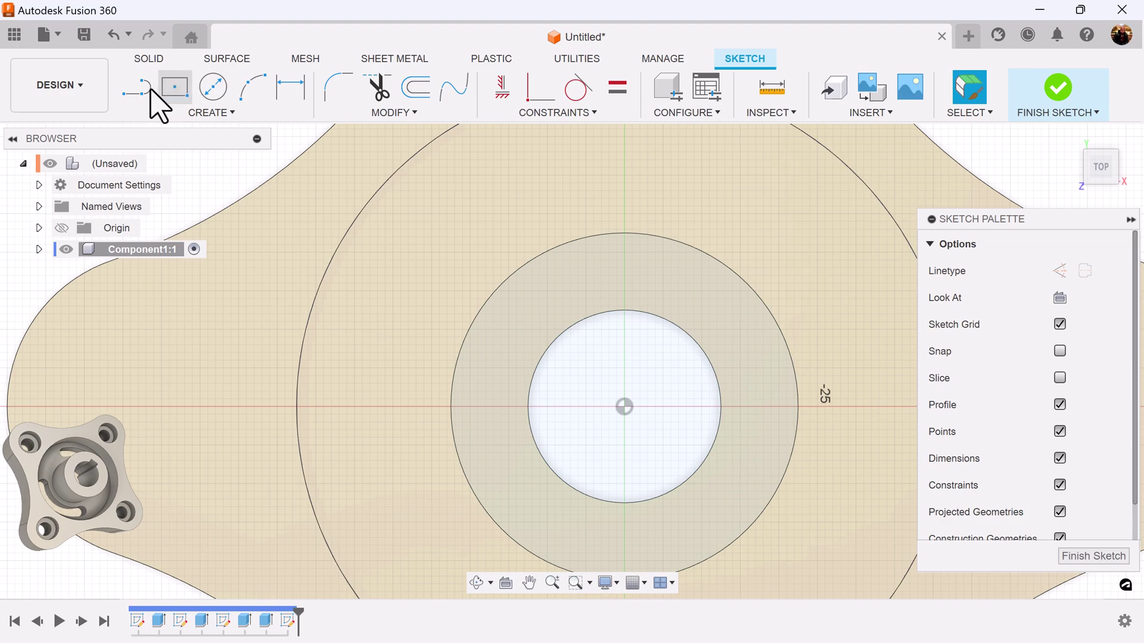
Draw a 28 mm vertical construction line across the bore
left_click(141, 90)
left_click(1060, 271)
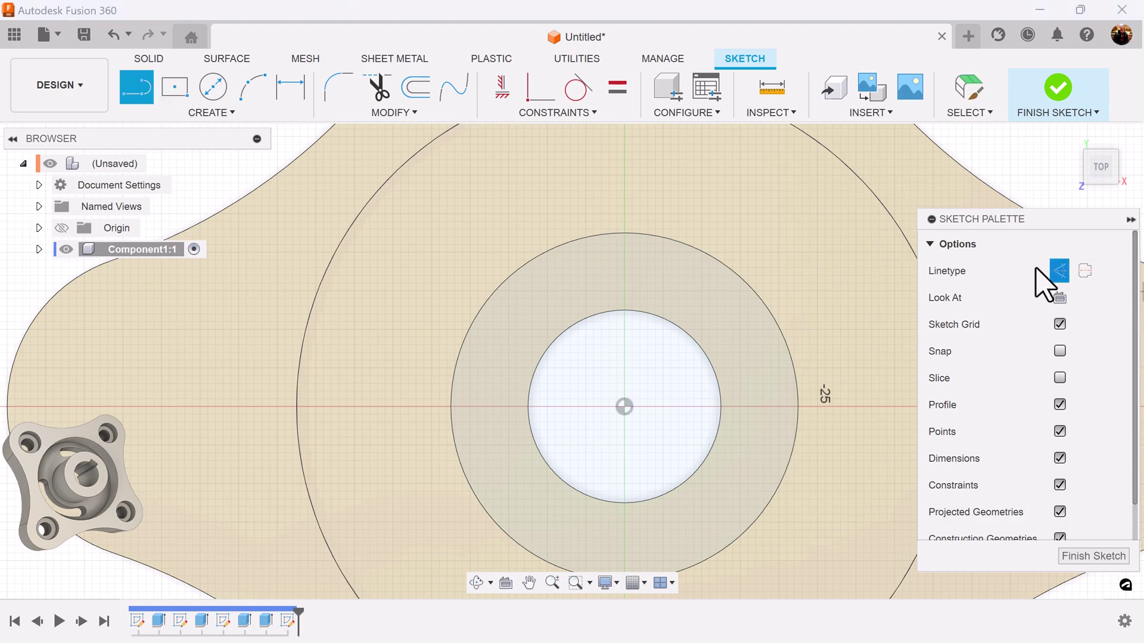
left_click(710, 281)
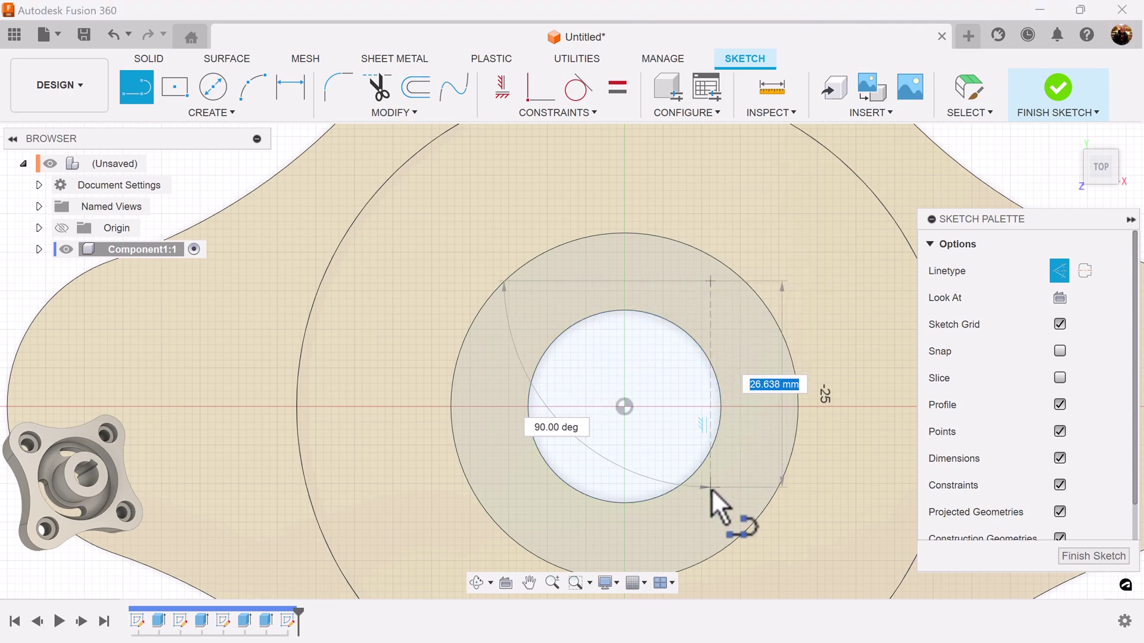
type("28")
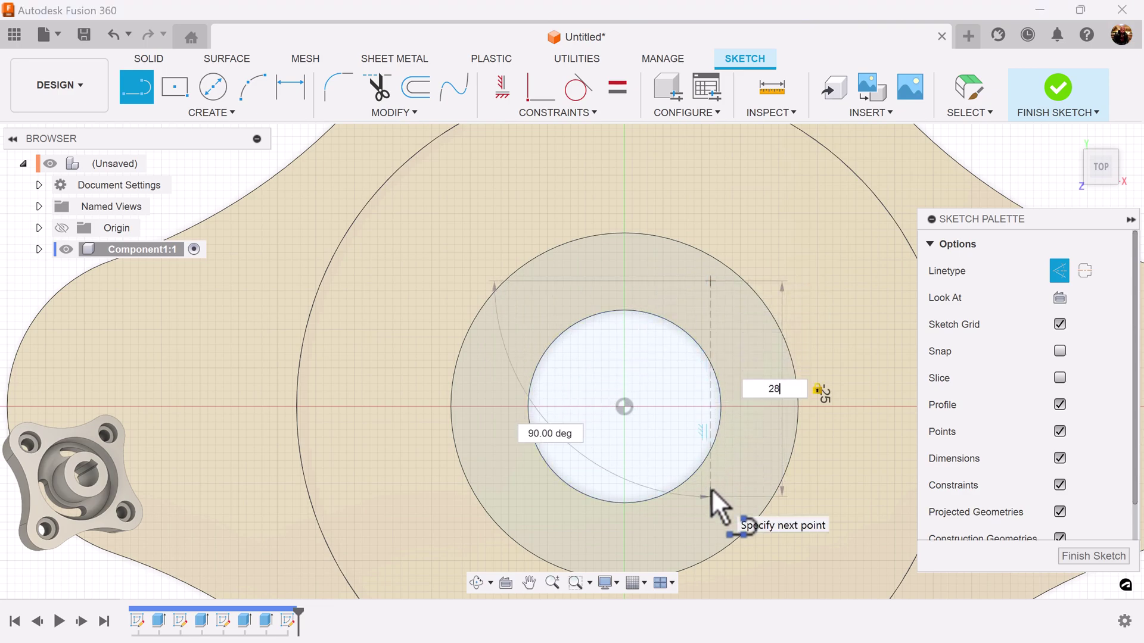
key("Return")
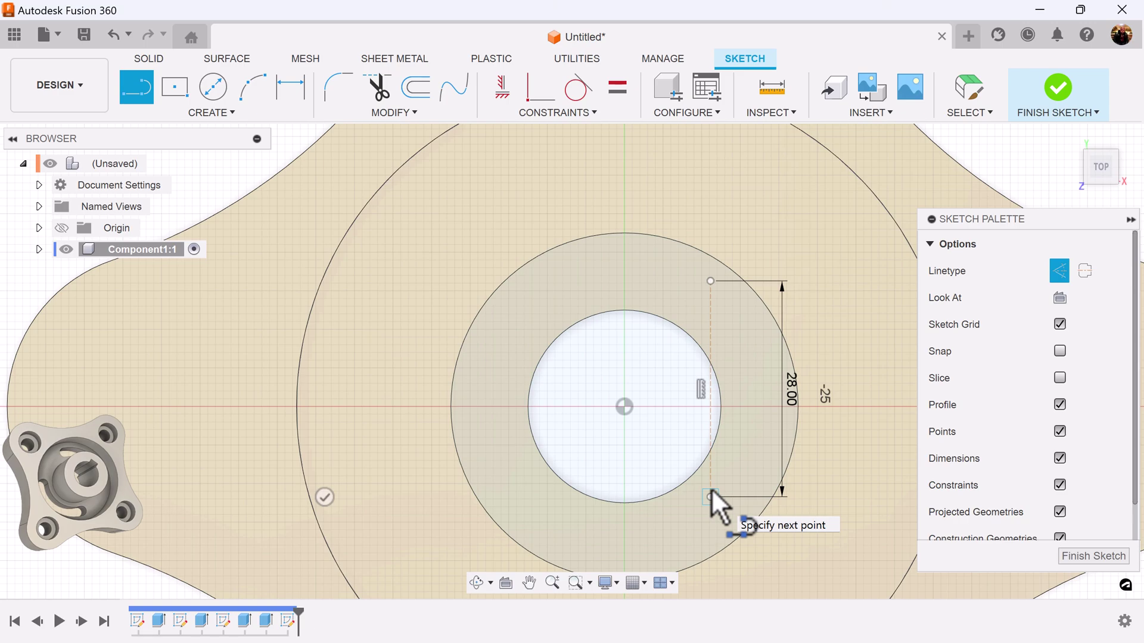
key("Escape")
Constrain the line's lower end to the inner circle and centre it on the bore, then finish the sketch
left_click(539, 87)
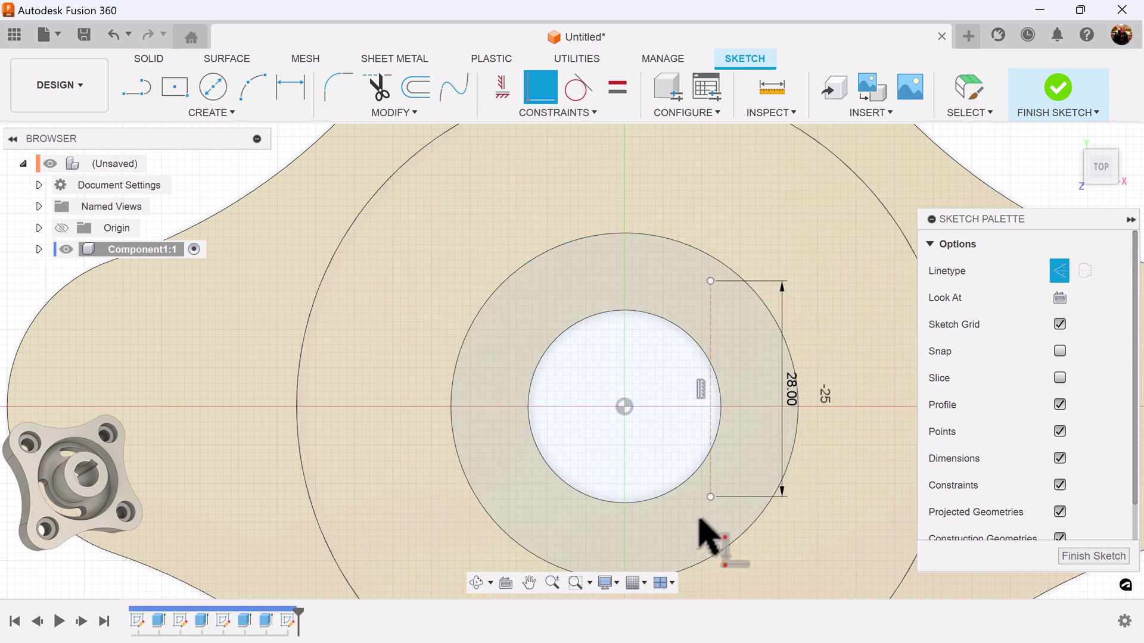
left_click(711, 497)
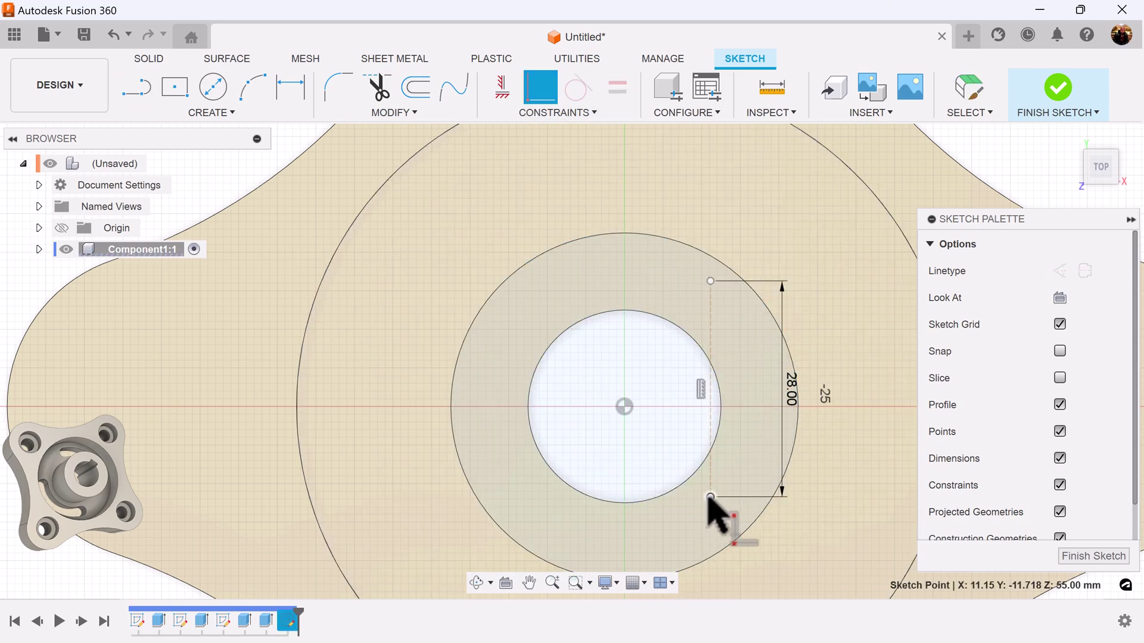
middle_click_drag(689, 552, 679, 526)
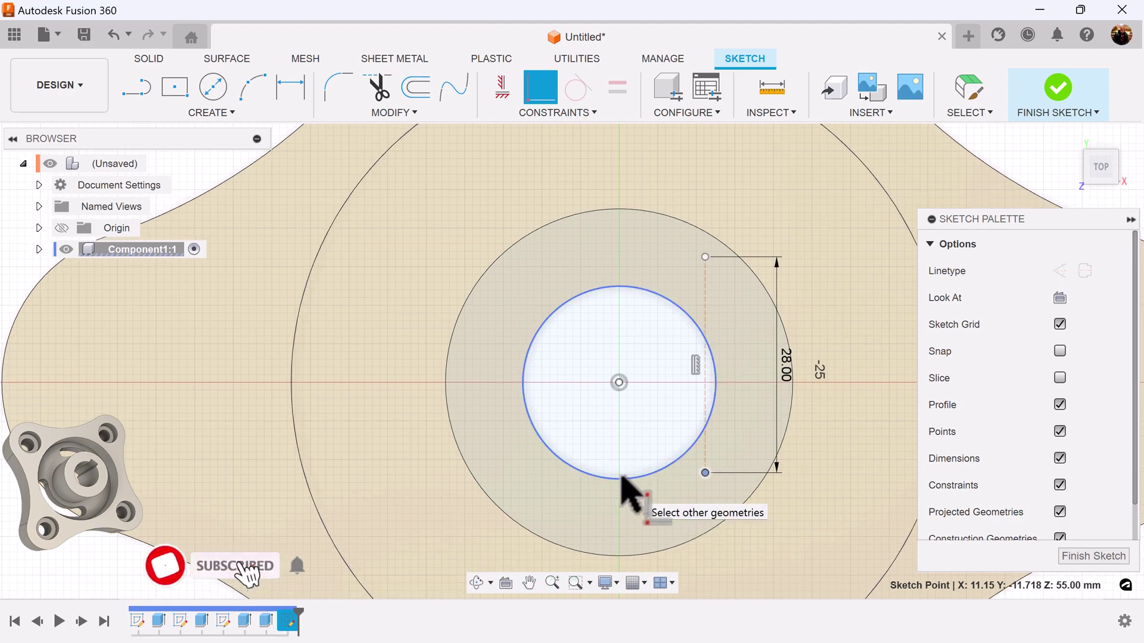
left_click(623, 479)
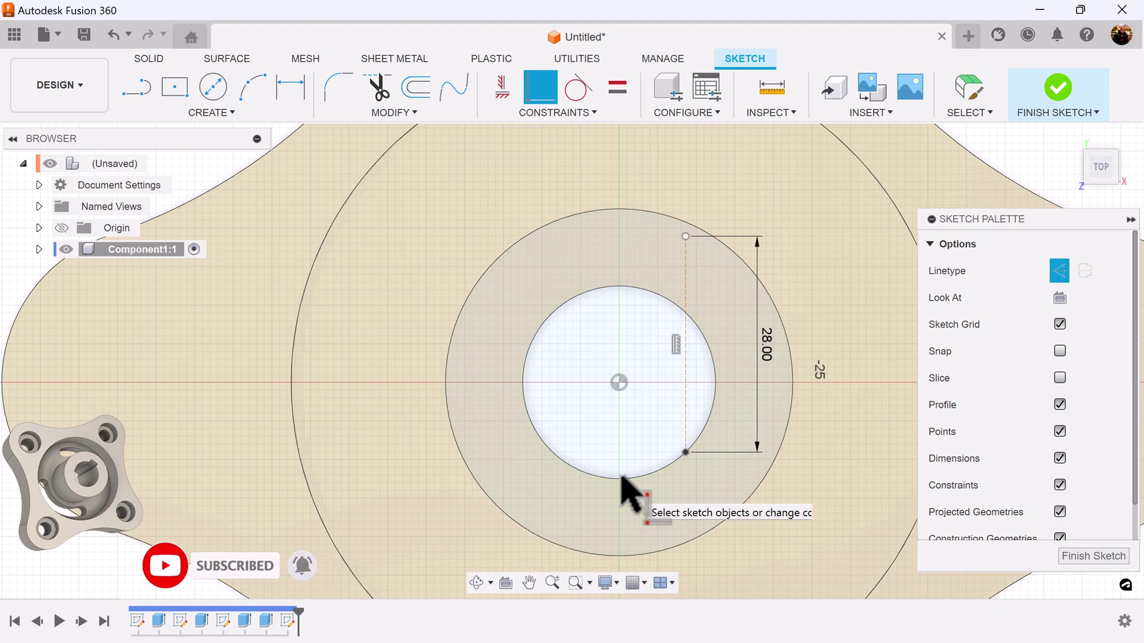
left_click(686, 285)
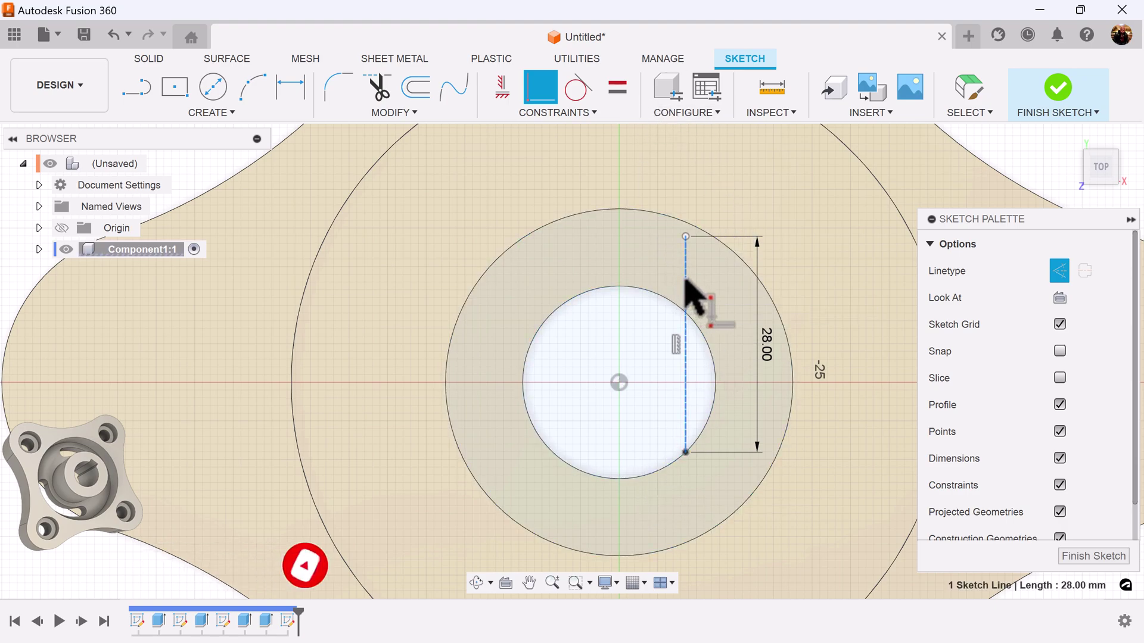
left_click(619, 381)
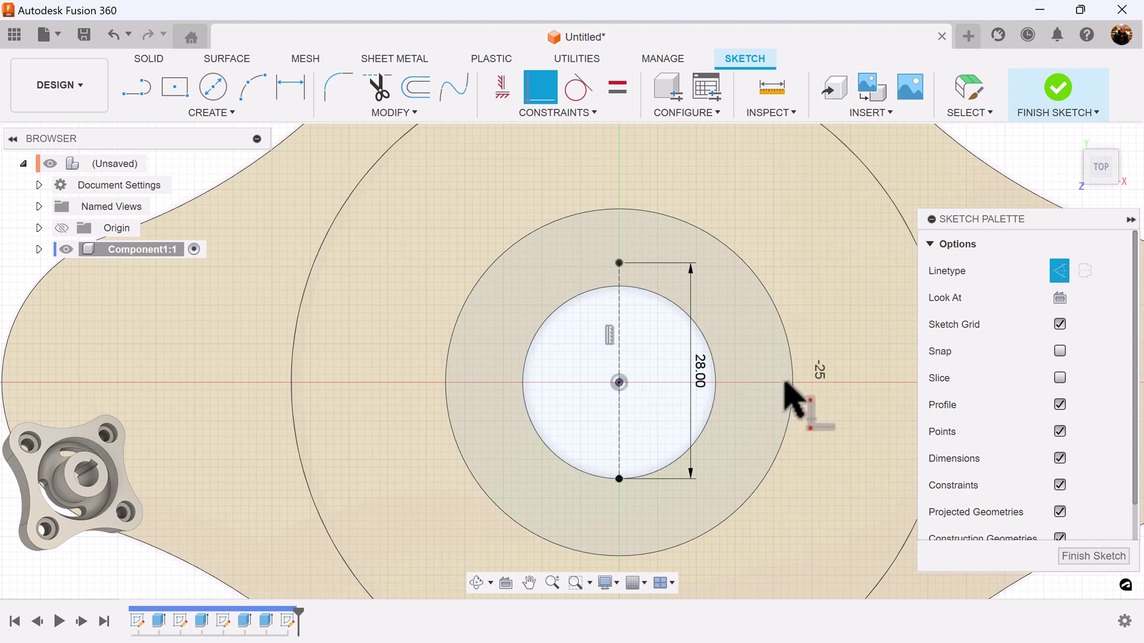
left_click(1074, 559)
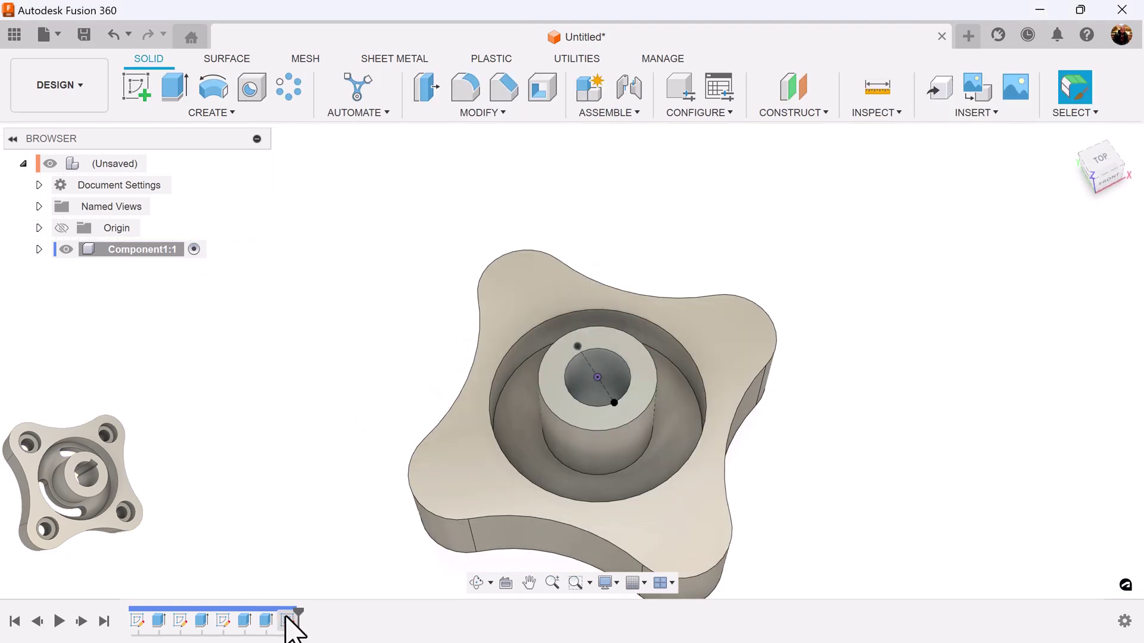
Reopen the construction-line sketch for editing and zoom to the bore
right_click(287, 619)
left_click(345, 423)
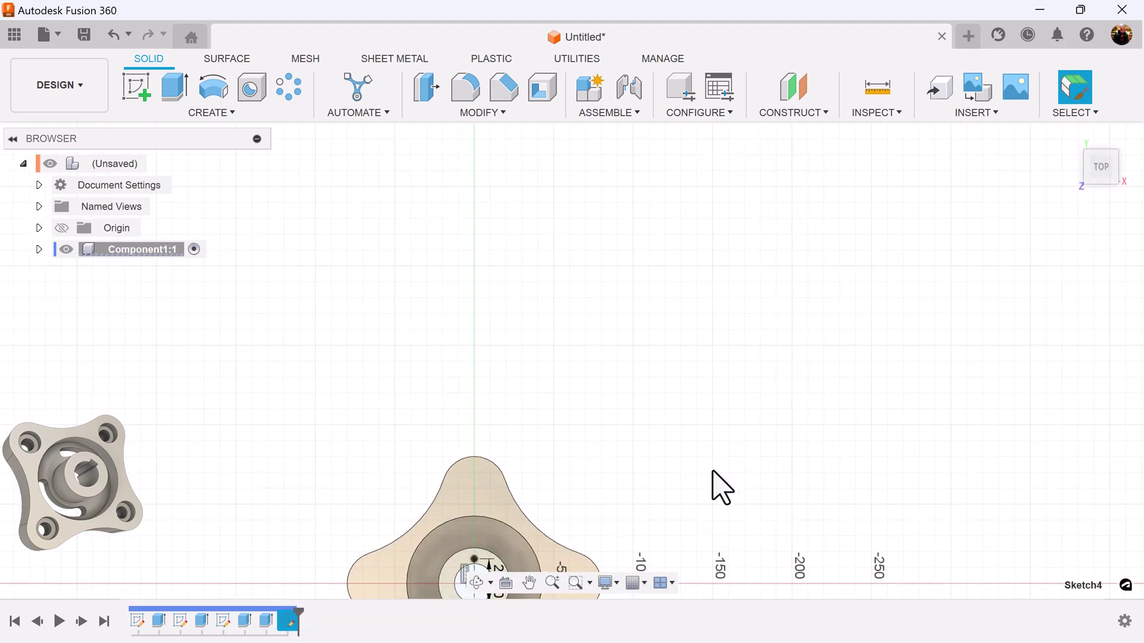
middle_click_drag(620, 515, 725, 344)
scroll(582, 421, "up", 6)
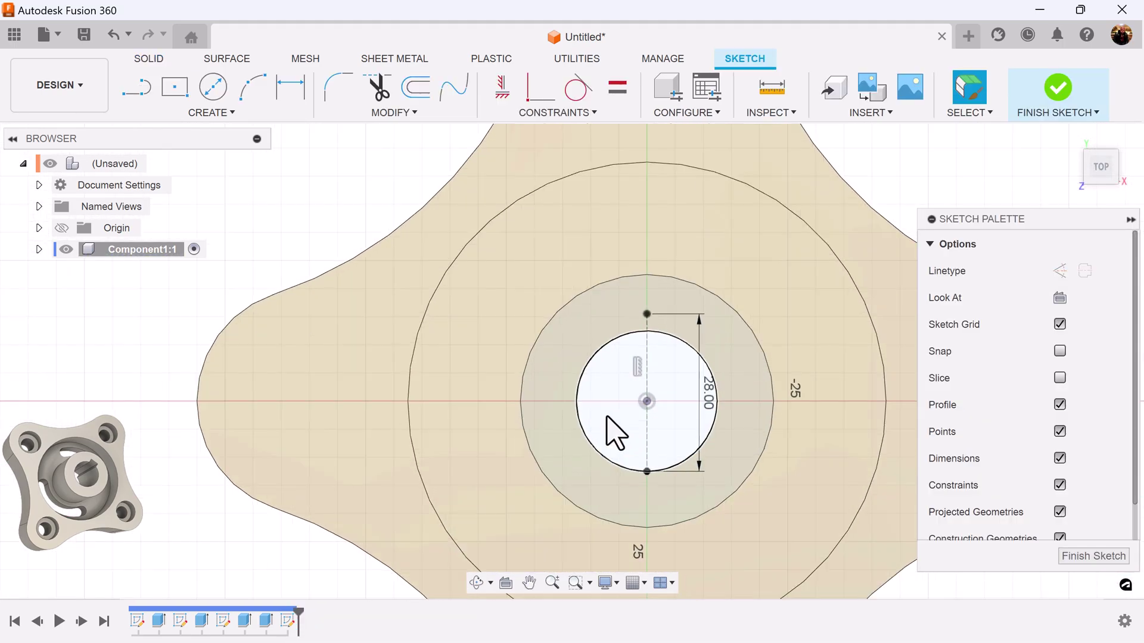
scroll(614, 423, "up", 3)
middle_click_drag(670, 383, 582, 467)
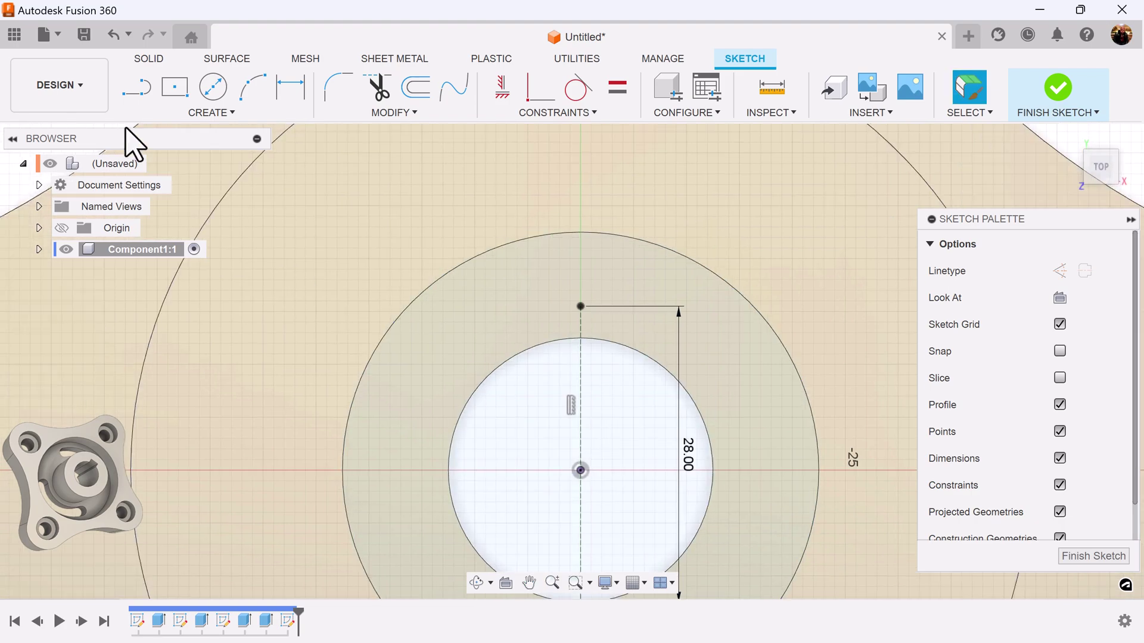
Draw an 8 mm by 5 mm two-point rectangle beside the construction line
left_click(204, 112)
mouse_move(209, 151)
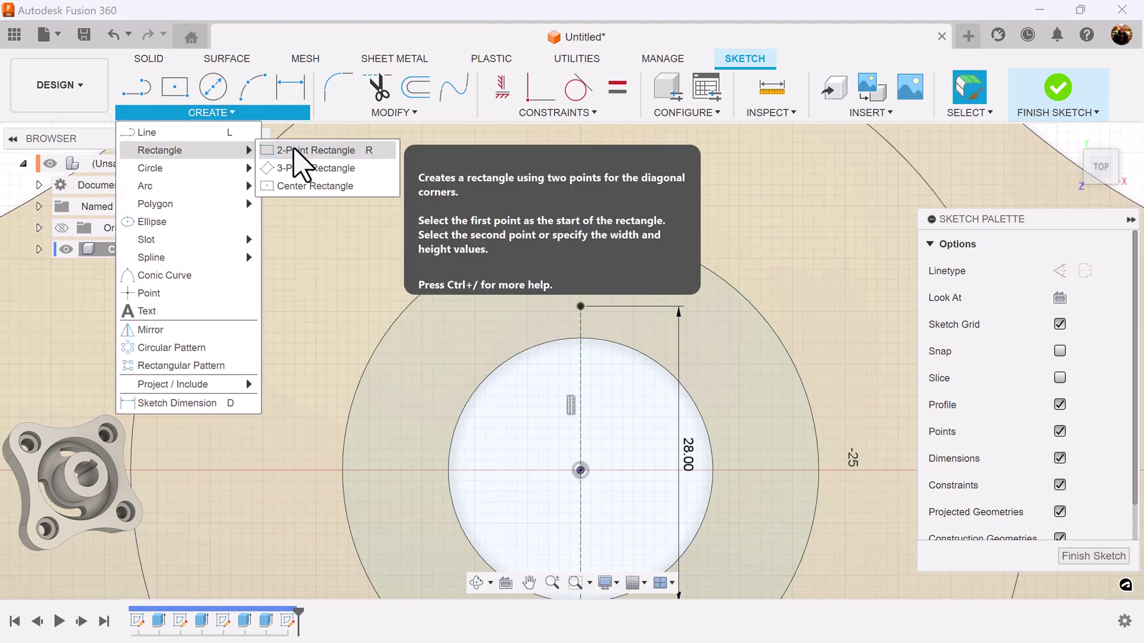
left_click(310, 150)
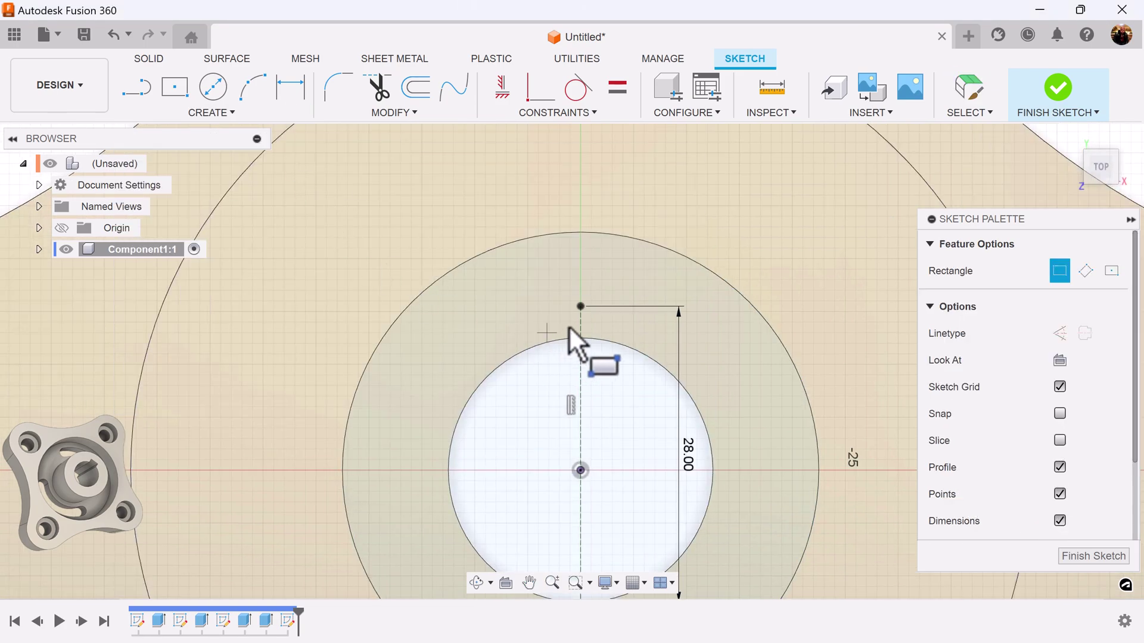
left_click(493, 276)
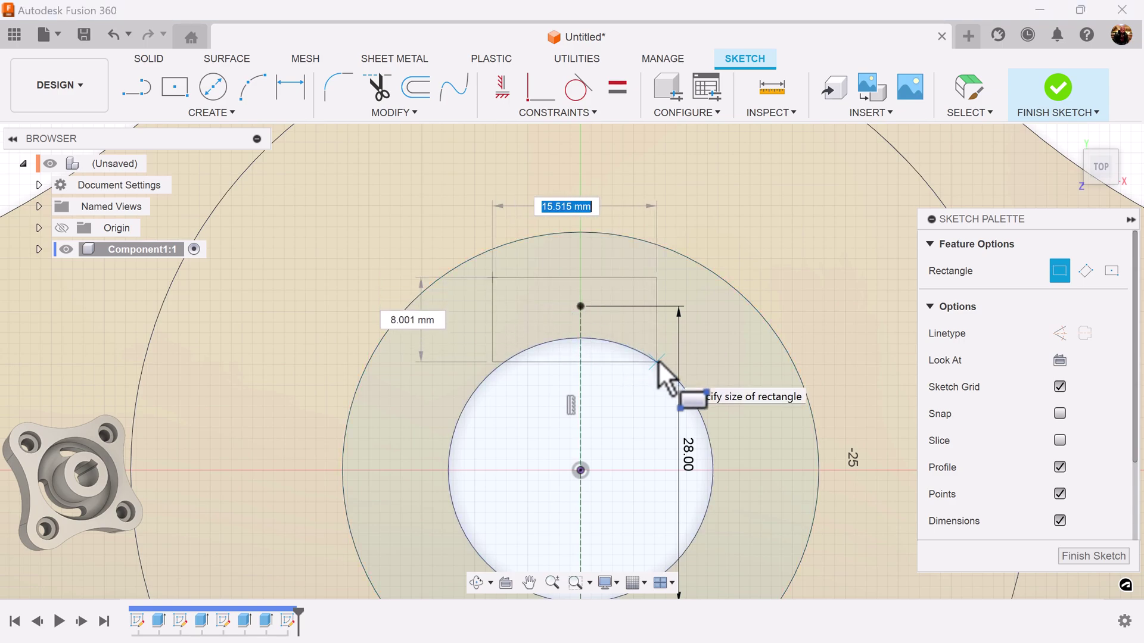
key("Tab")
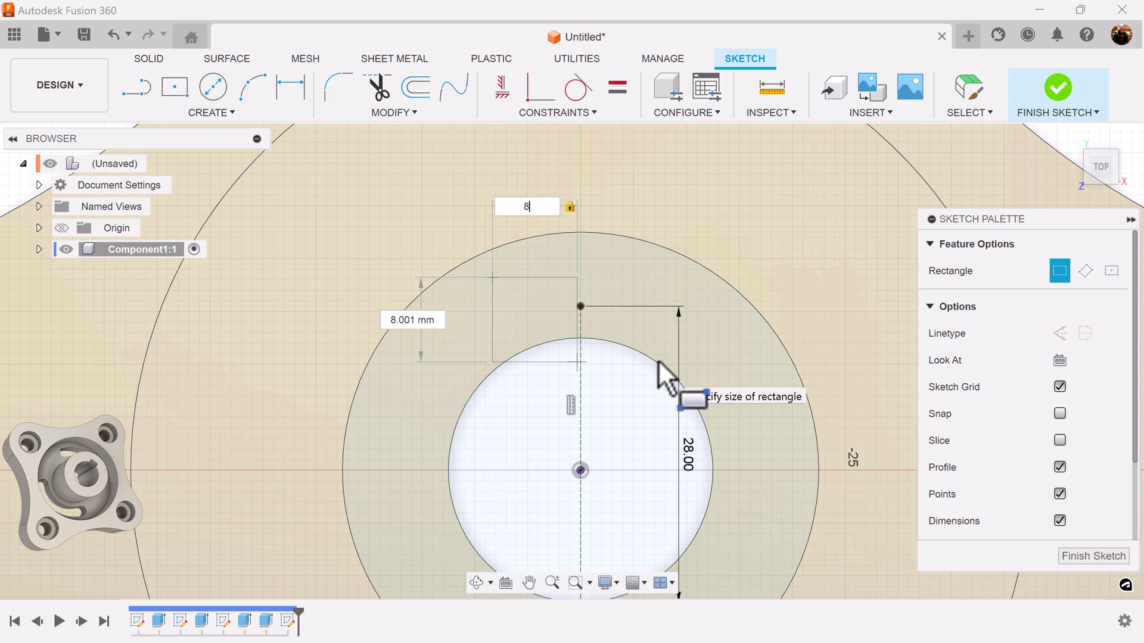
key("Tab")
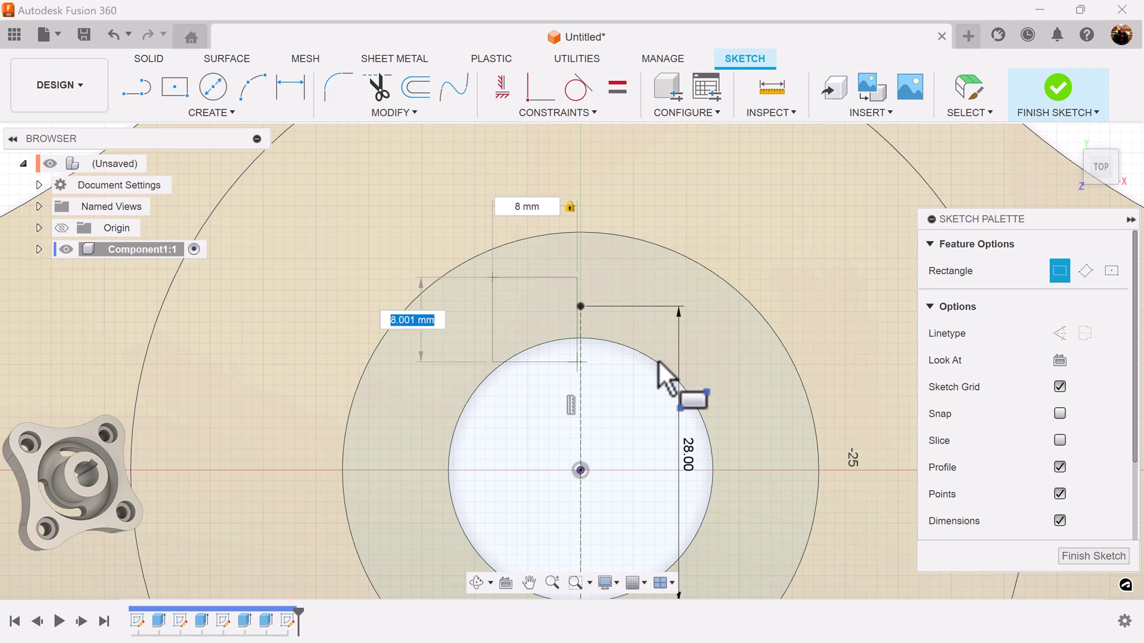
key("Tab")
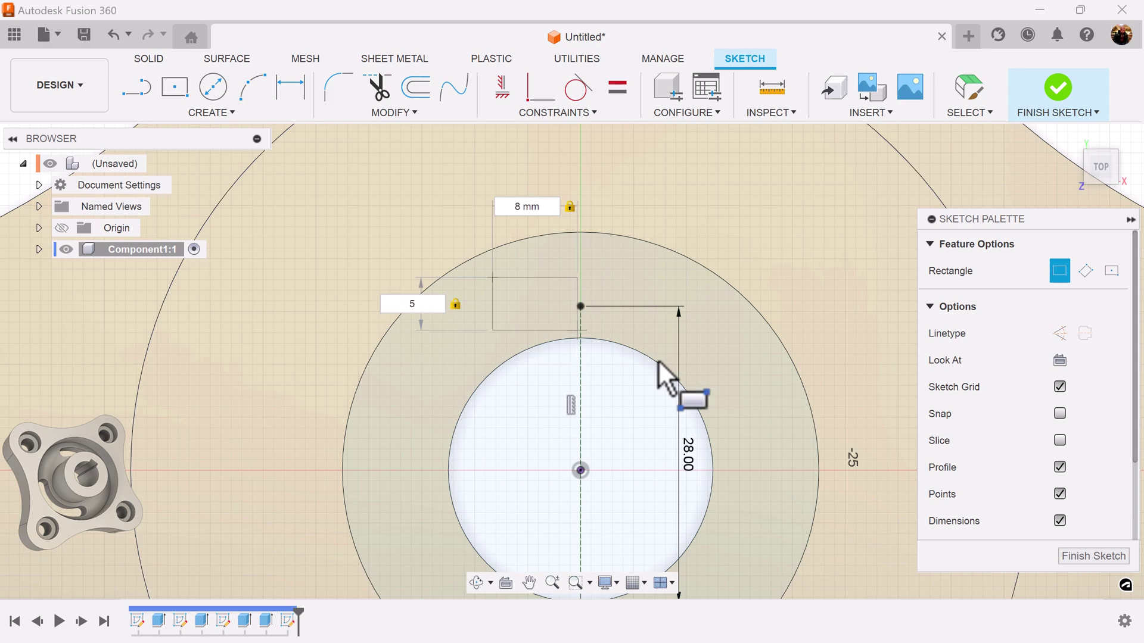
key("Return")
Centre the rectangle's top edge midpoint on the vertical axis and finish the sketch
left_click(558, 114)
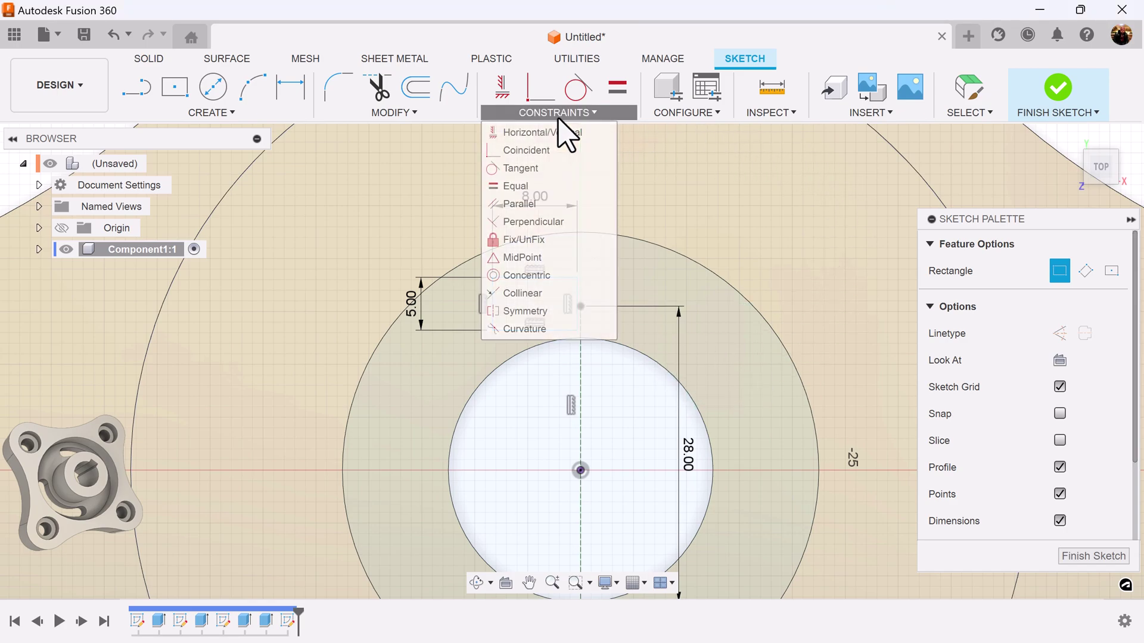
left_click(556, 256)
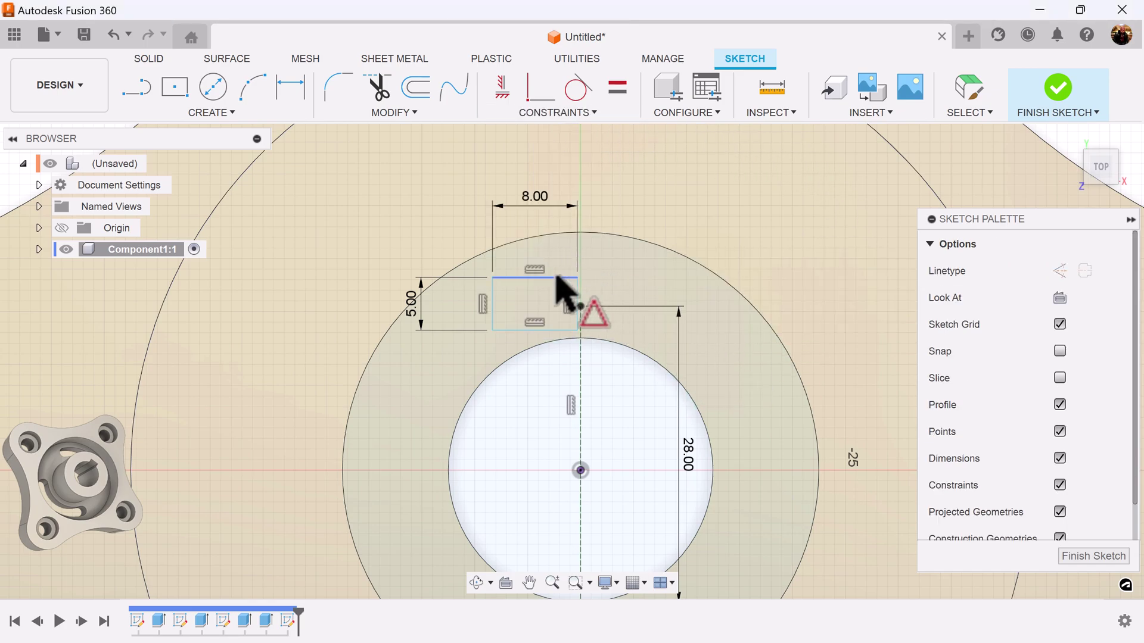
left_click(560, 277)
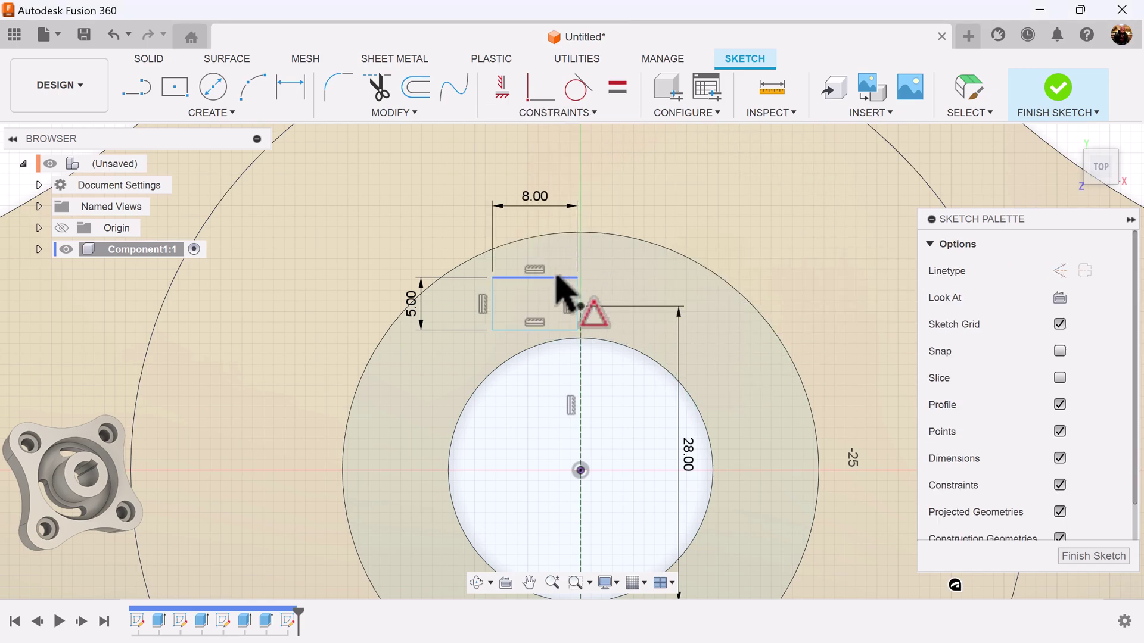
left_click(581, 306)
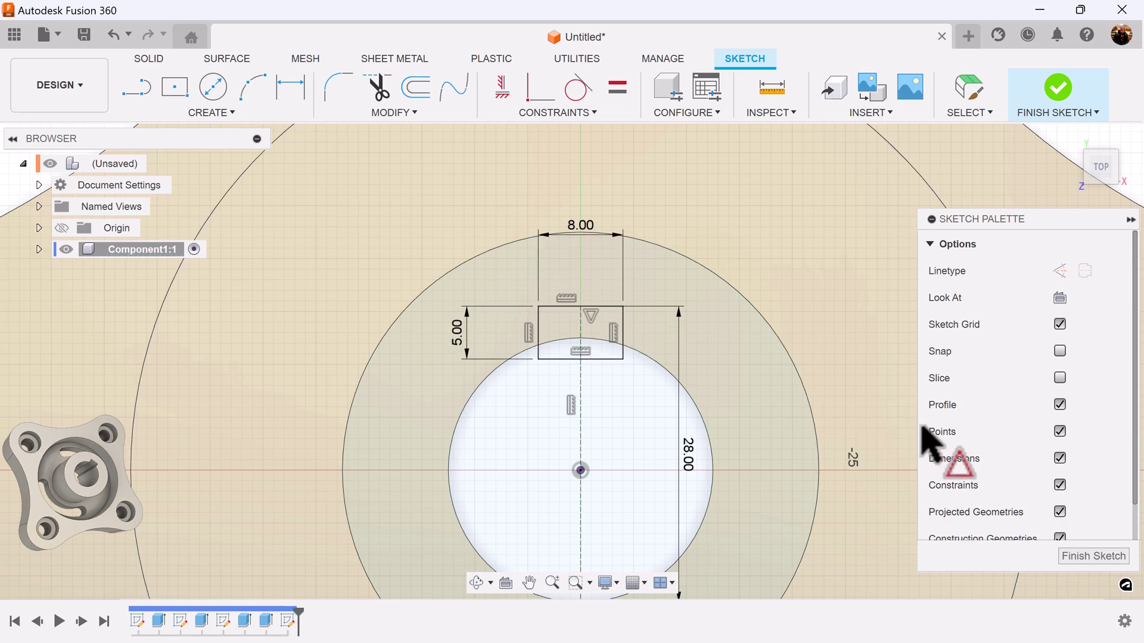
left_click(1094, 558)
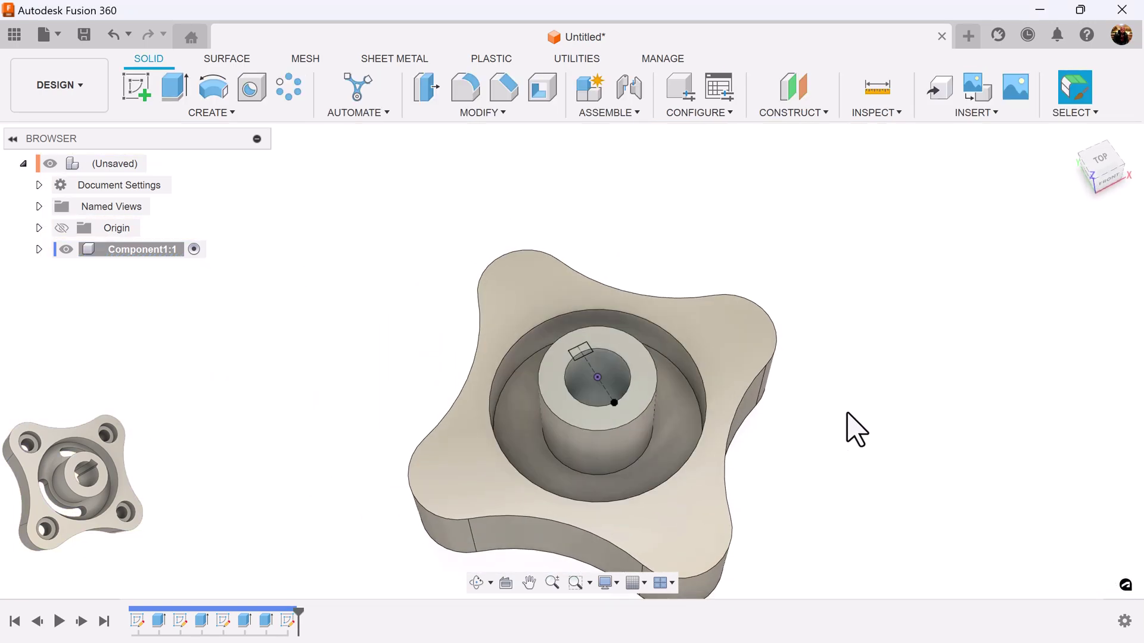
Extrude-cut both rectangle profiles 55 mm through the hub to form the keyway
left_click(174, 90)
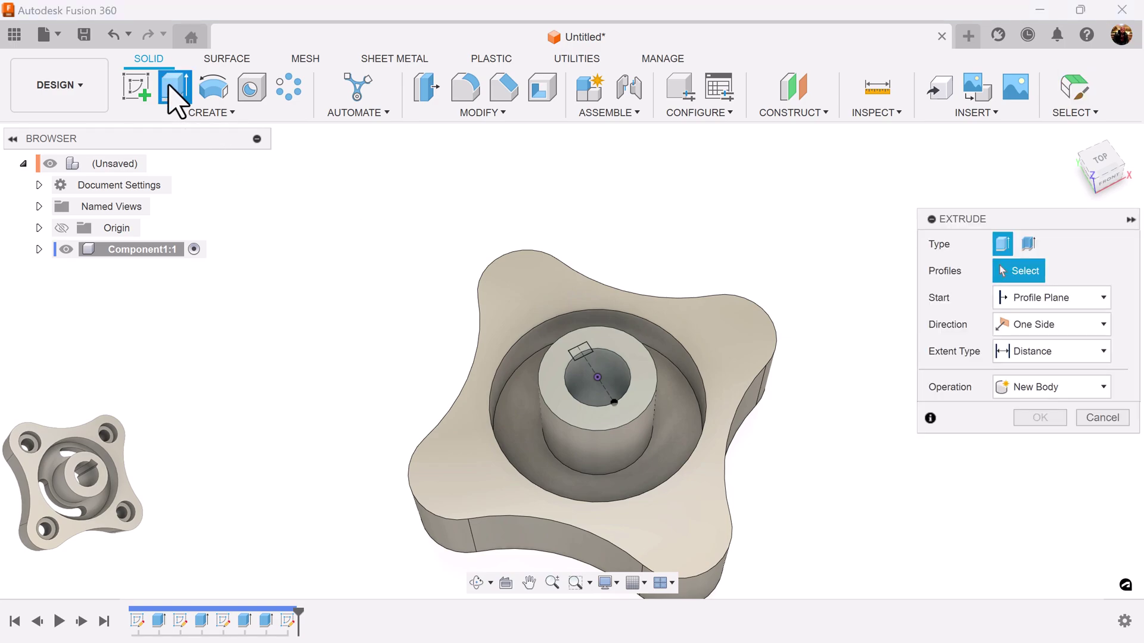
scroll(566, 306, "up", 5)
scroll(668, 337, "up", 3)
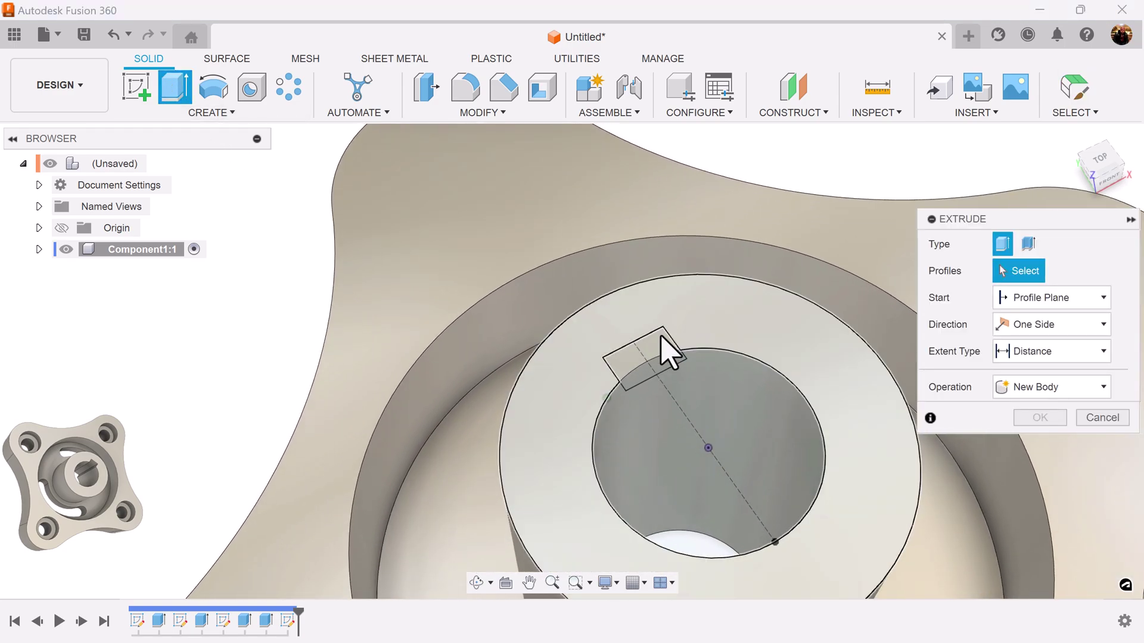
left_click(656, 363)
left_click(666, 374)
scroll(703, 399, "down", 5)
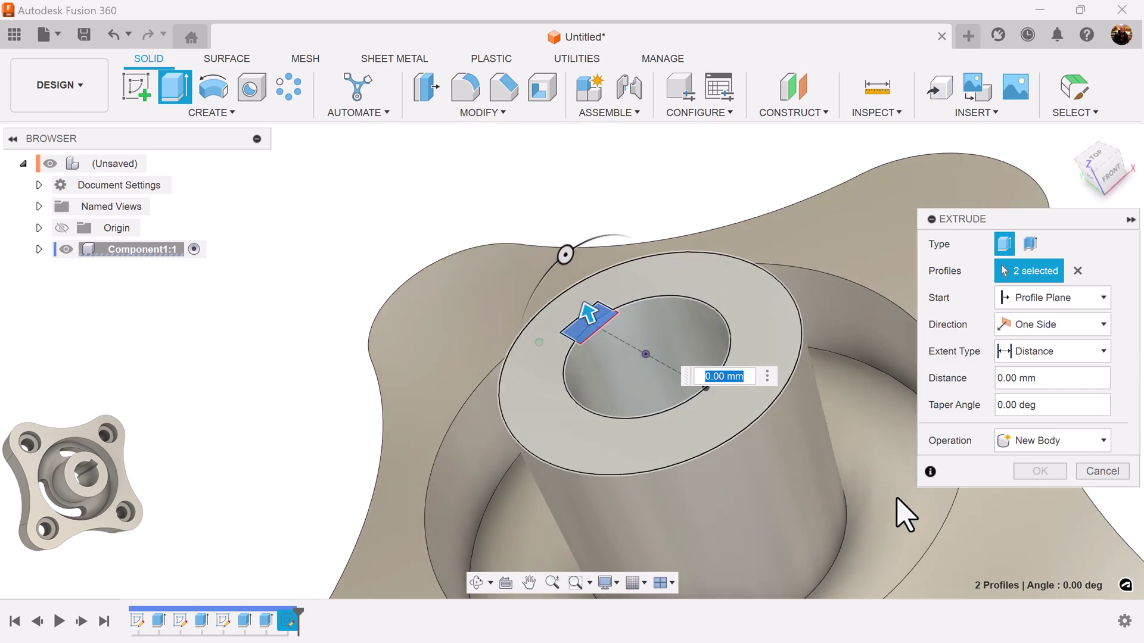
middle_click_drag(899, 511, 663, 345, "shift")
left_click(660, 332)
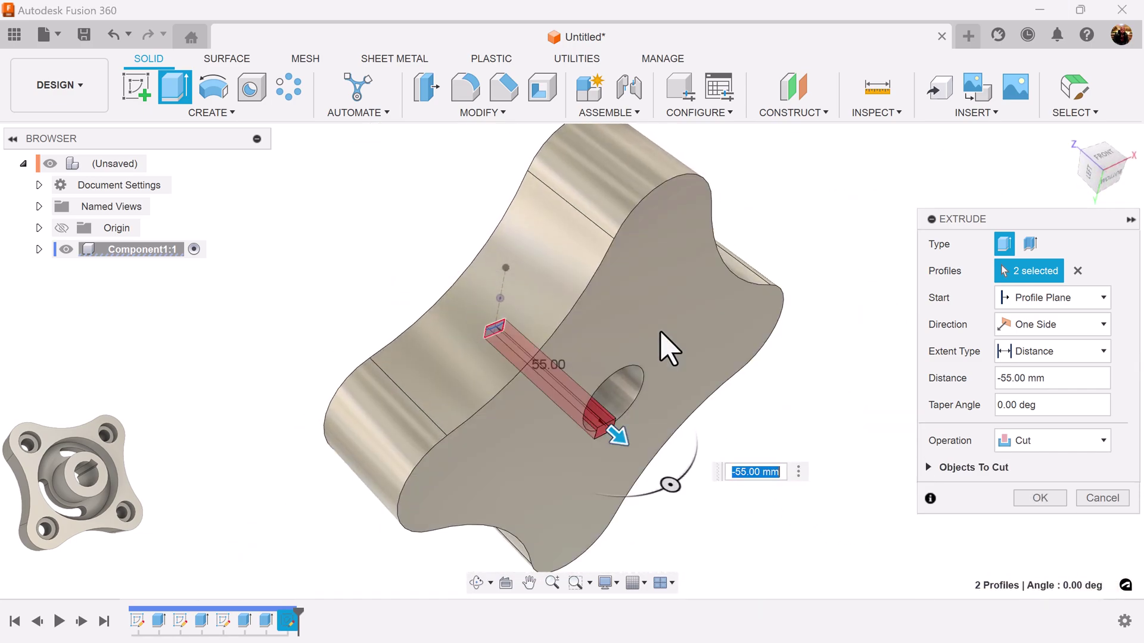
left_click(1039, 498)
middle_click_drag(901, 515, 774, 310, "shift")
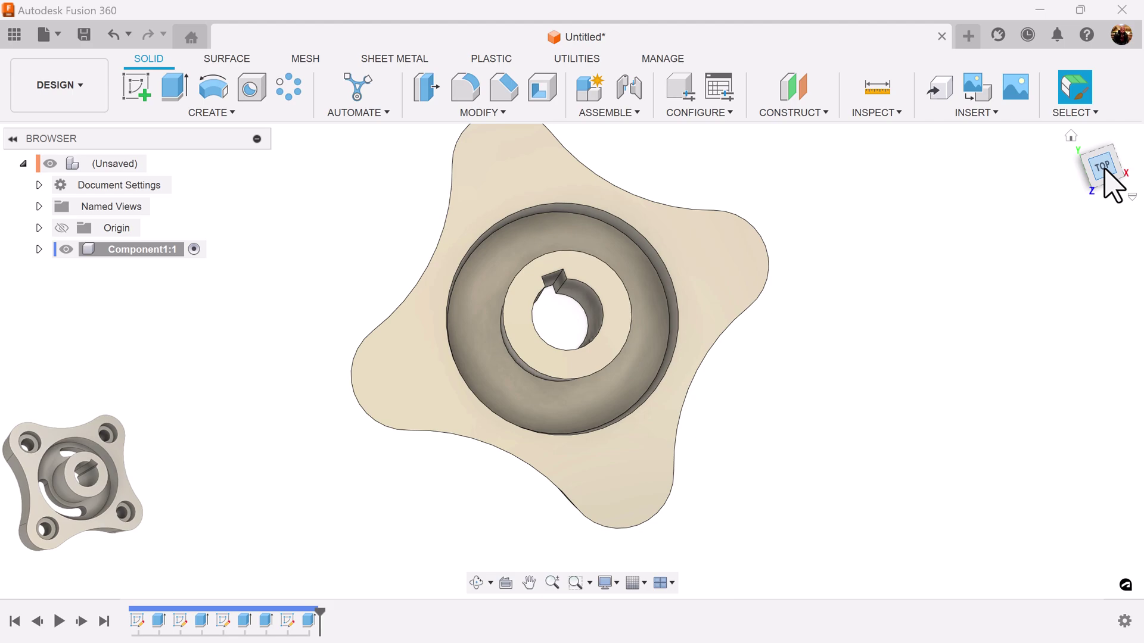
From the top view, sketch a construction circle at the origin on the annular flange face
left_click(1104, 171)
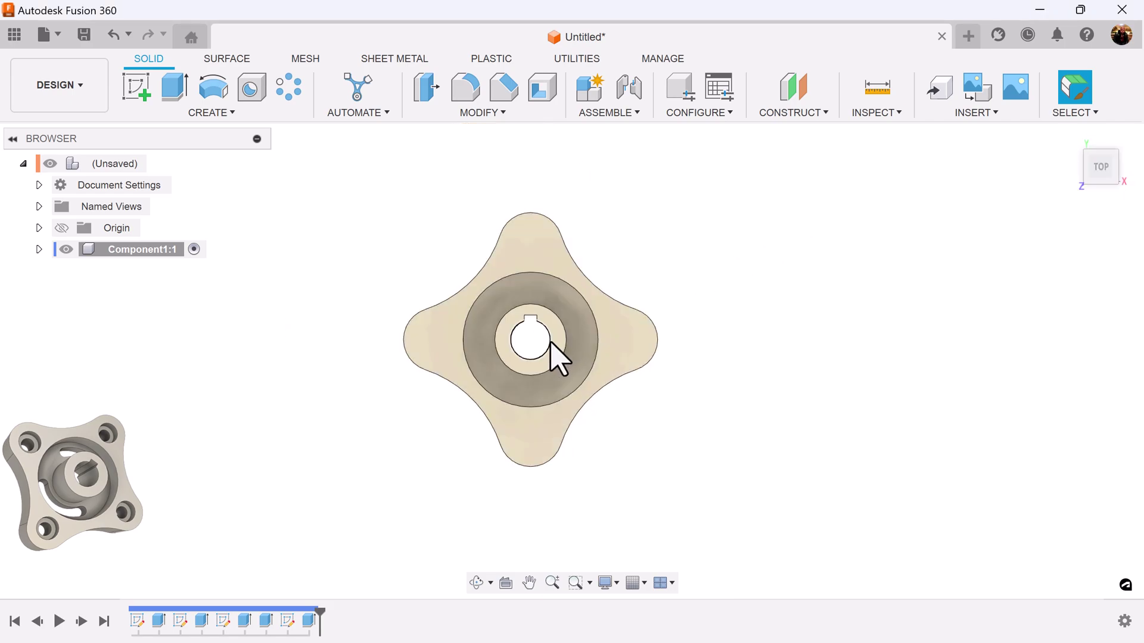
scroll(551, 358, "up", 5)
mouse_move(552, 357)
middle_mouse_down()
mouse_move(690, 339)
mouse_move(695, 397)
middle_mouse_up()
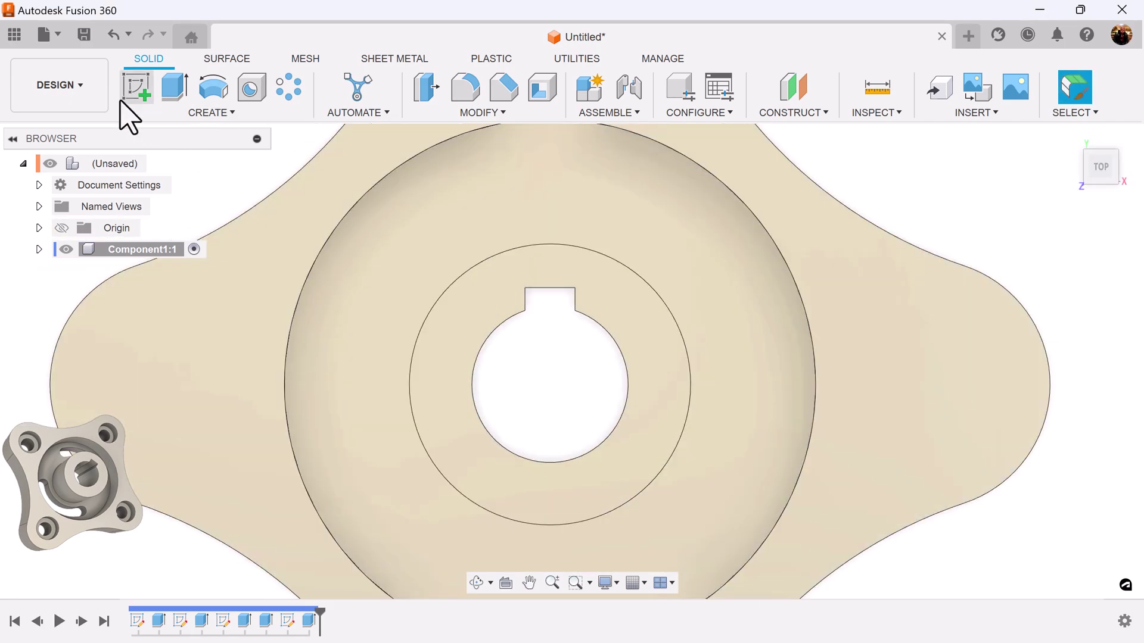
left_click(141, 89)
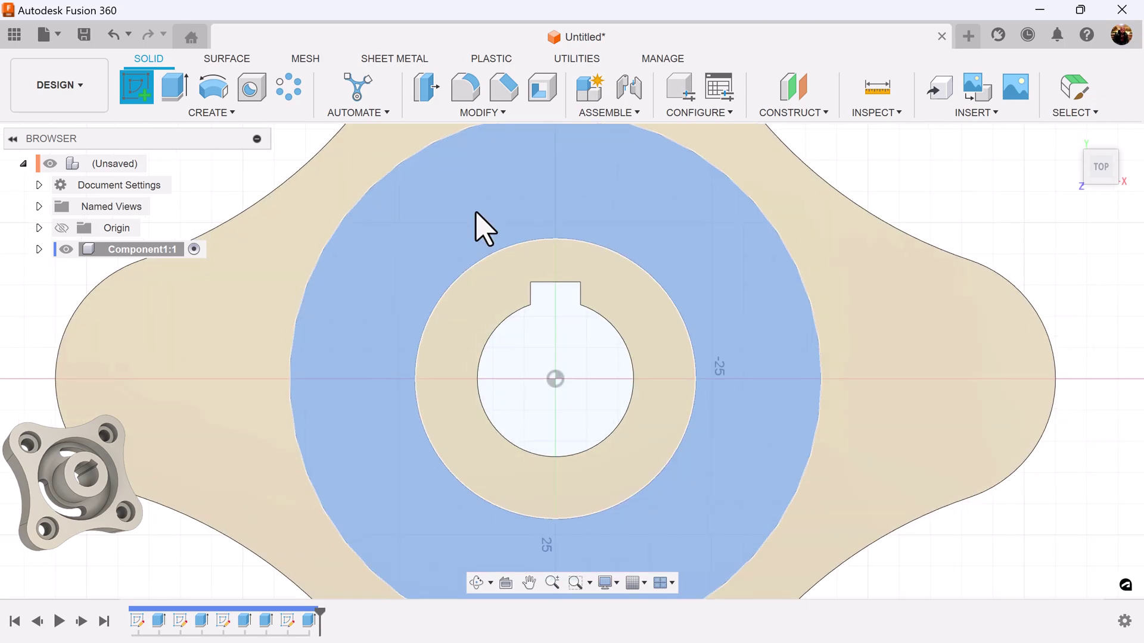
left_click(477, 224)
left_click(226, 94)
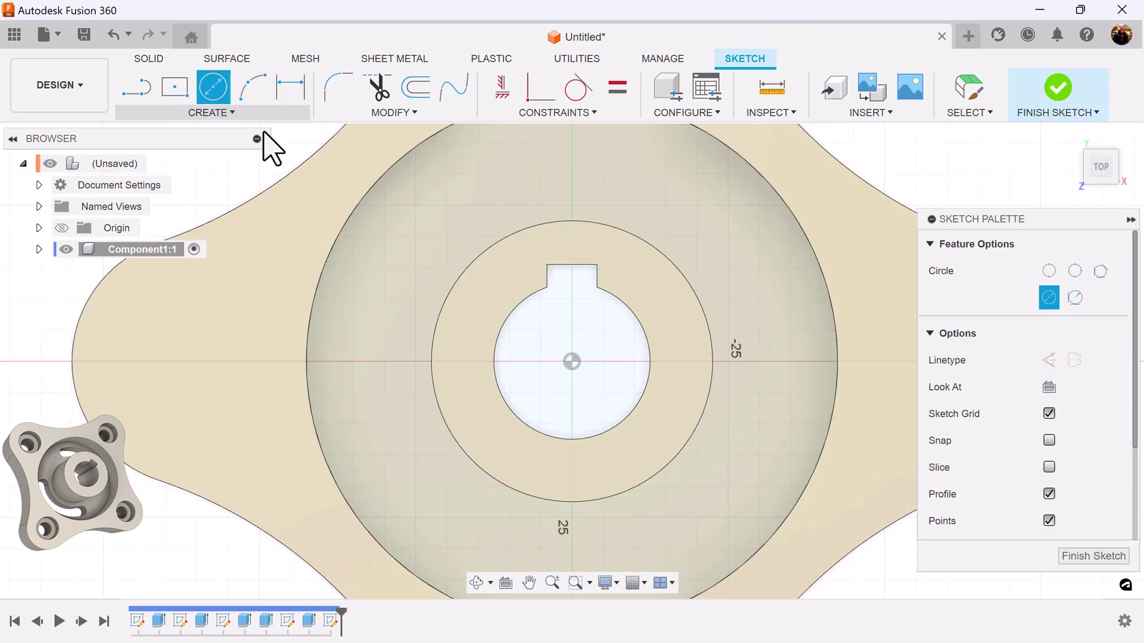
left_click(1049, 360)
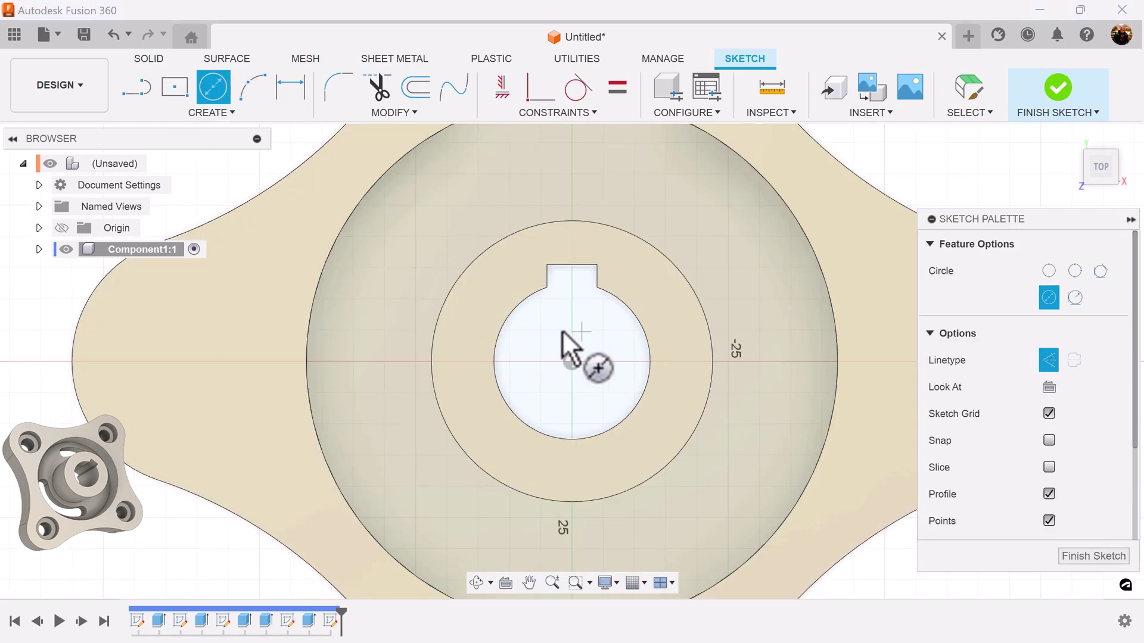
left_click(572, 361)
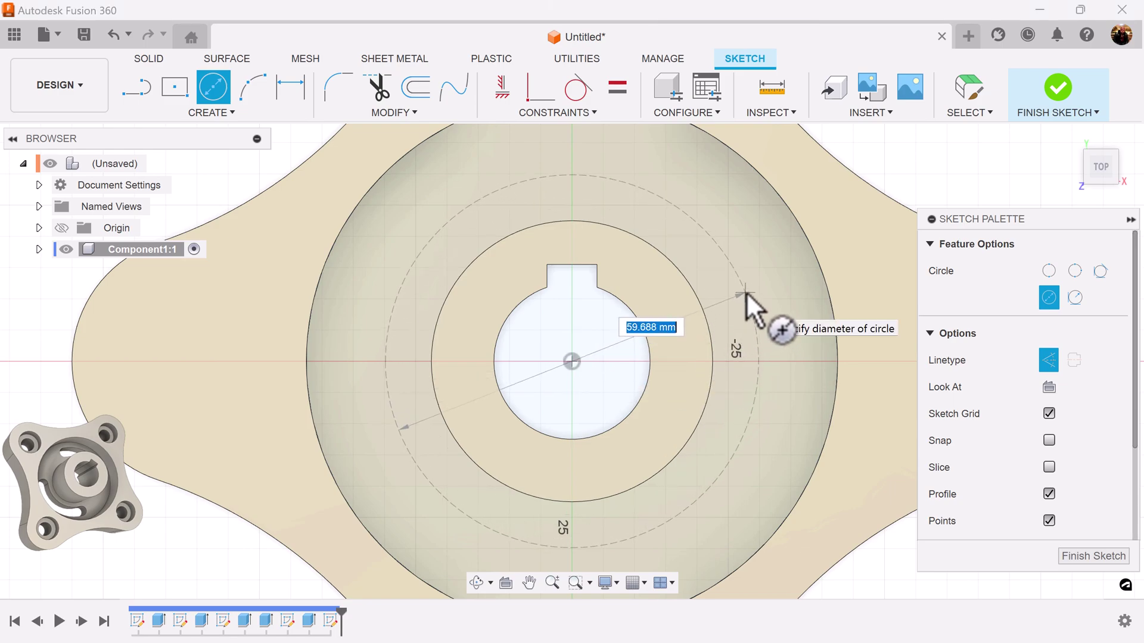
left_click(746, 292)
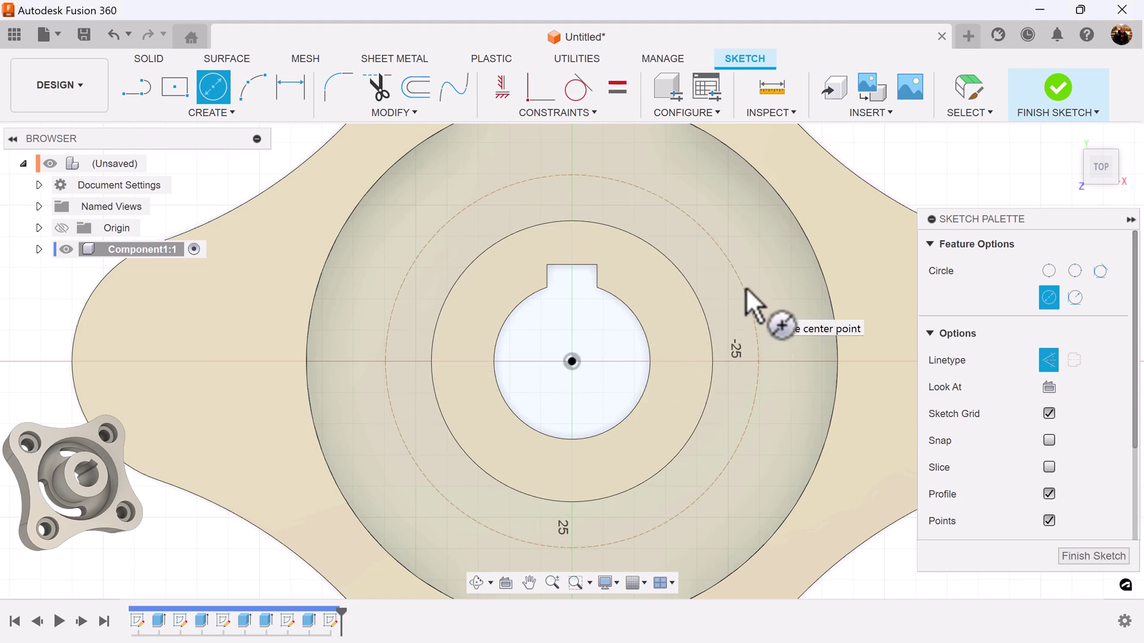
Dimension the construction circle with a 32 mm radius
left_click(297, 95)
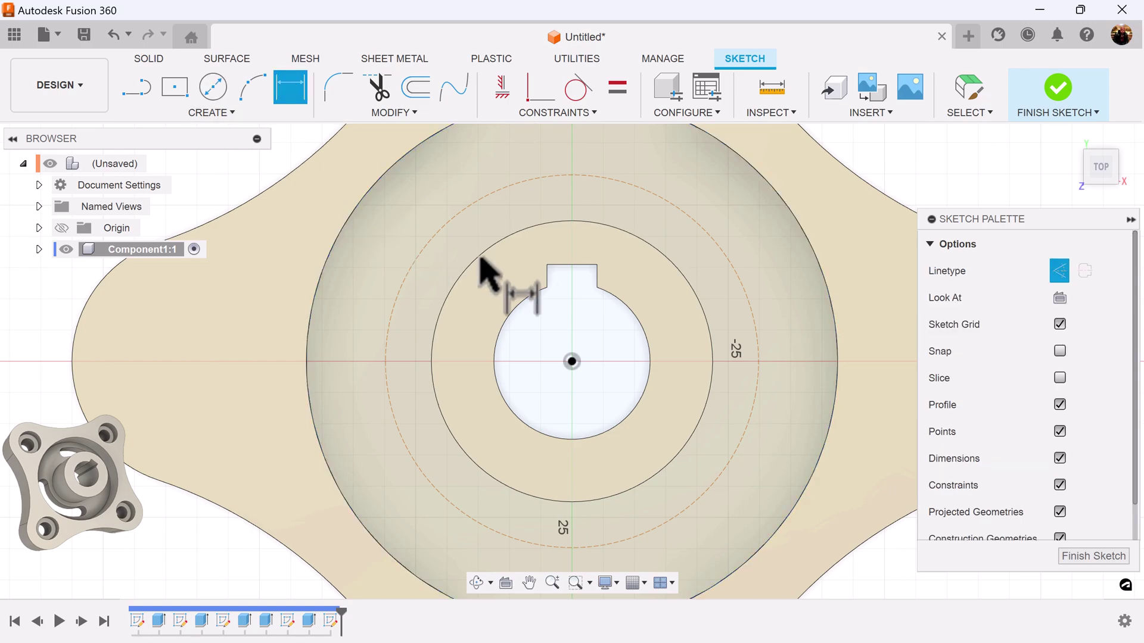
left_click(750, 301)
right_click(776, 275)
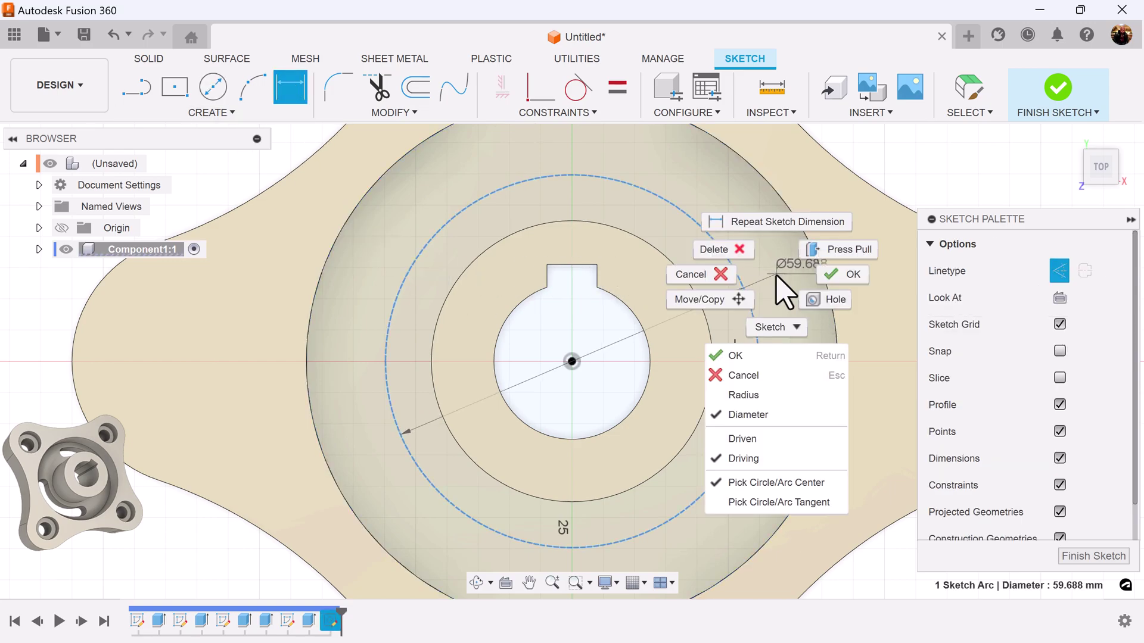
left_click(773, 400)
left_click(759, 256)
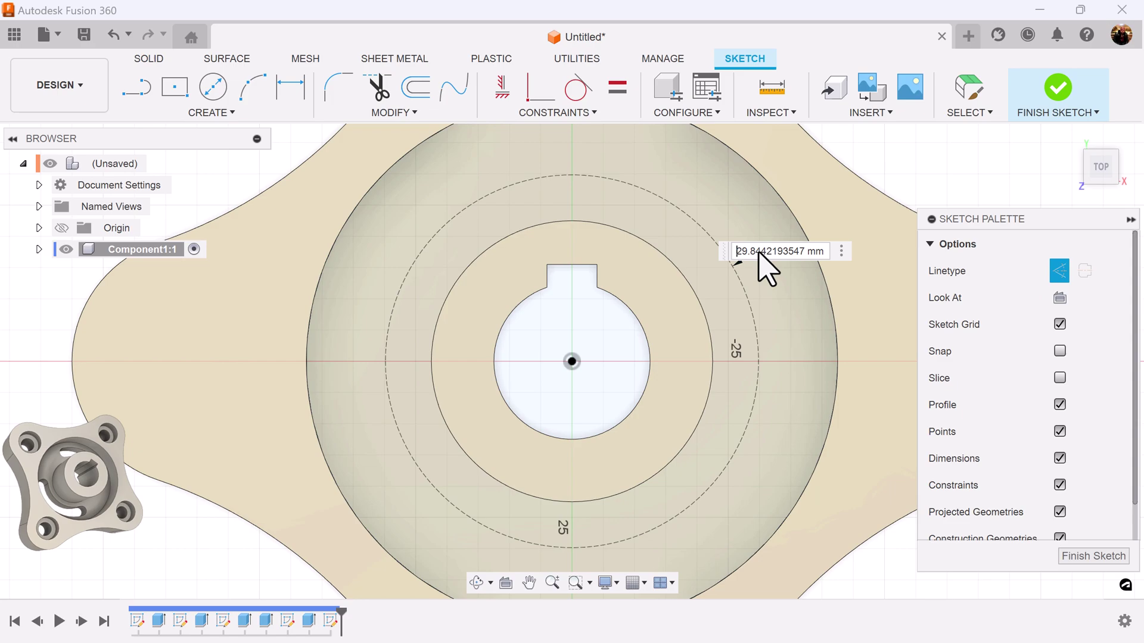
type("32")
key("Return")
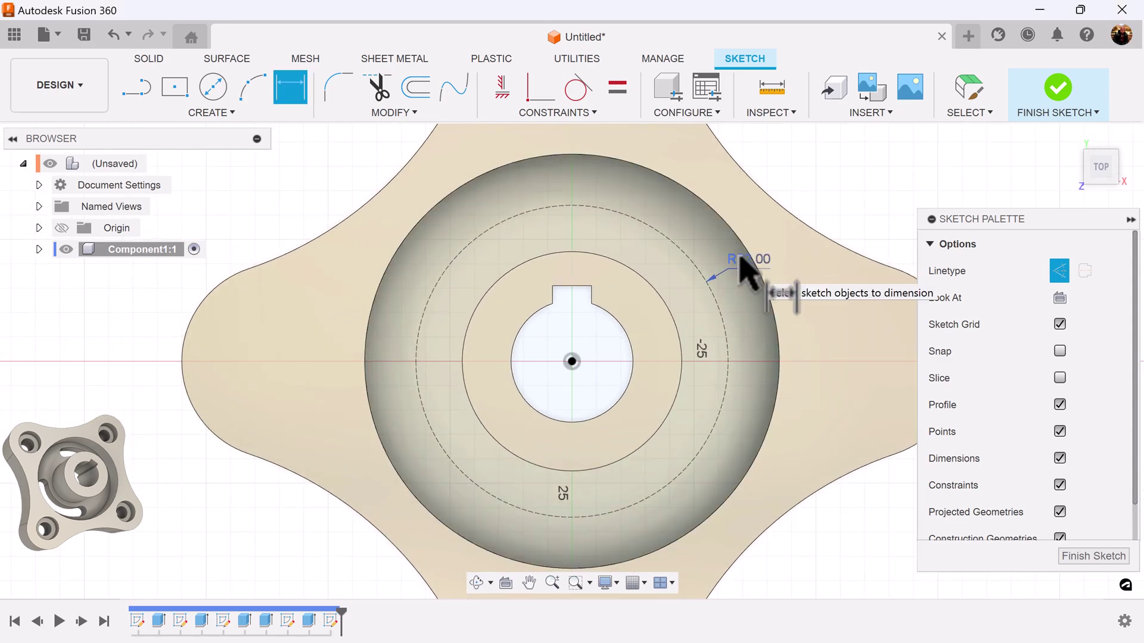
Draw three radial lines from the origin to the circle and make the middle one vertical
left_click(136, 87)
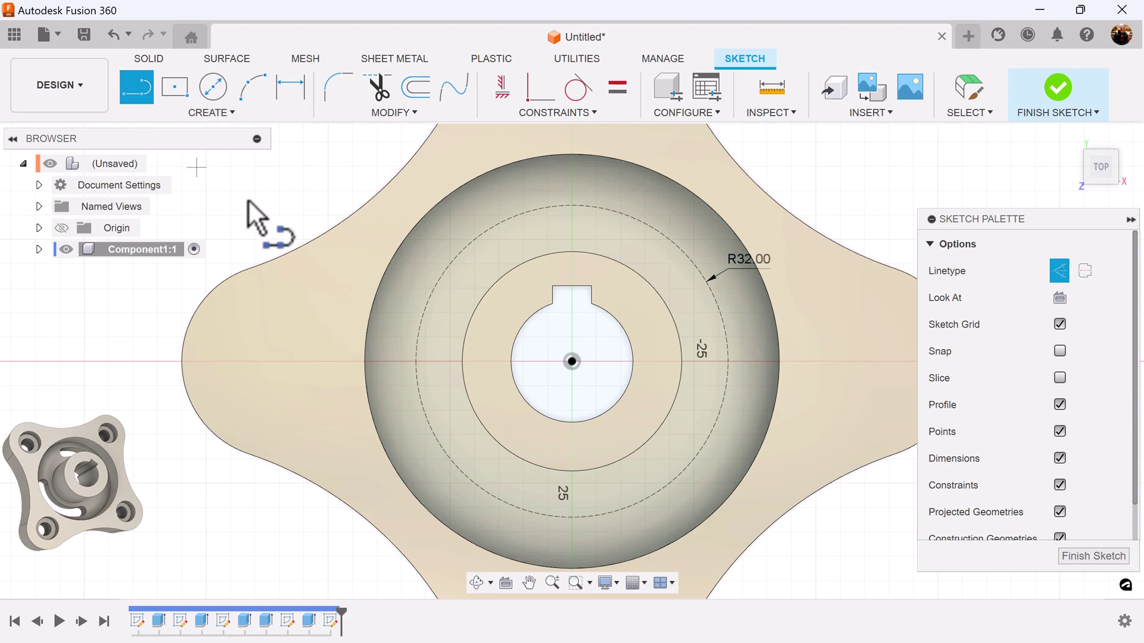
left_click(572, 361)
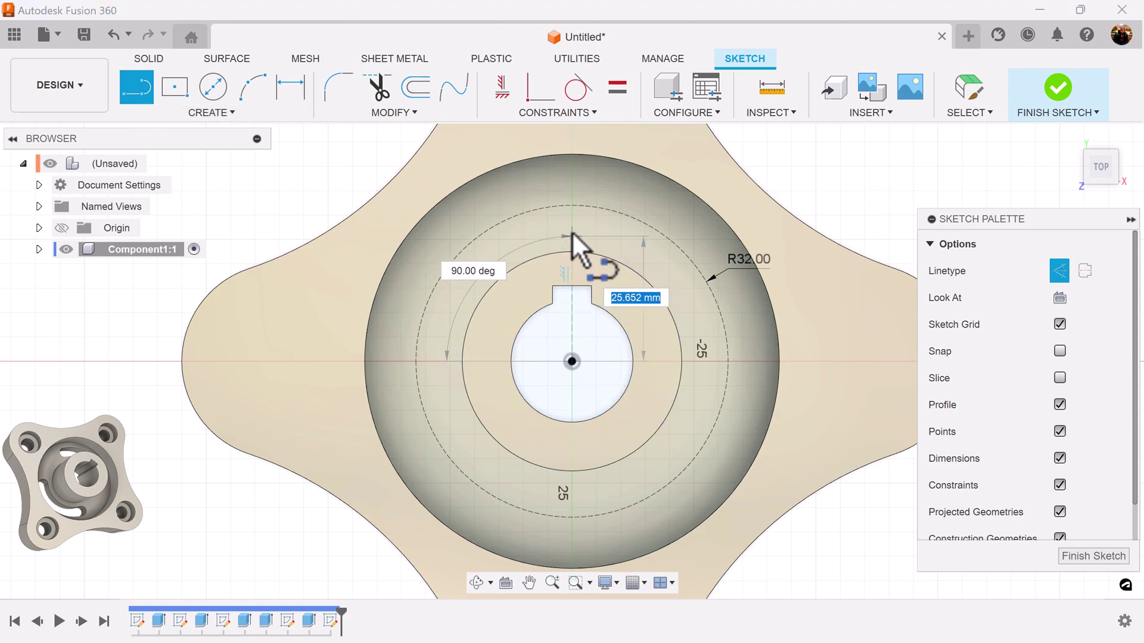
double_click(572, 152)
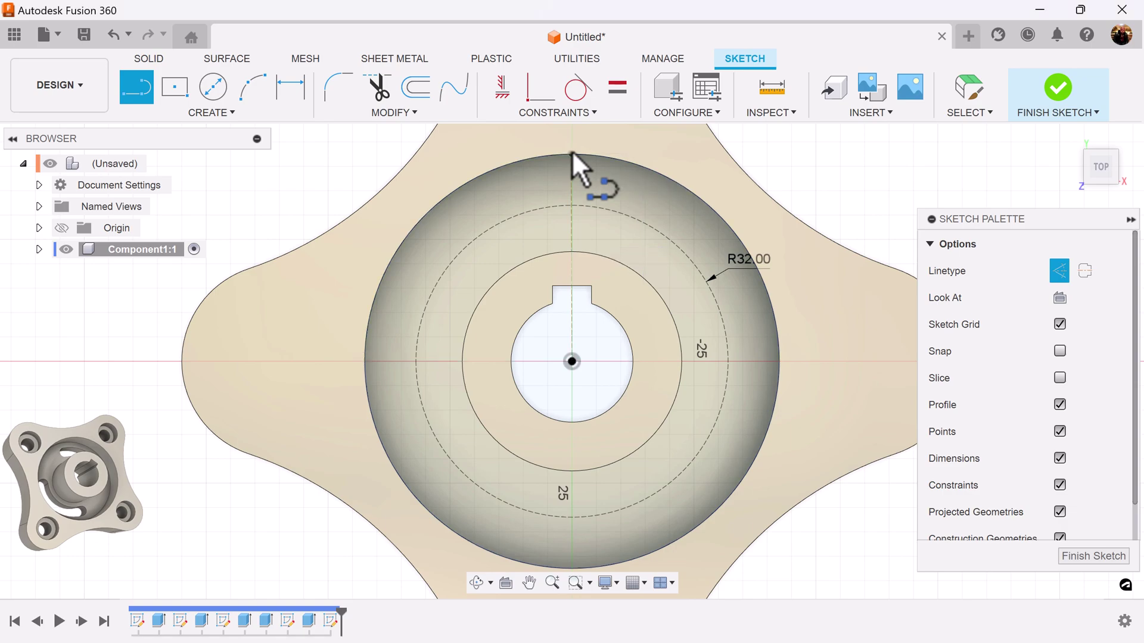
left_click(572, 361)
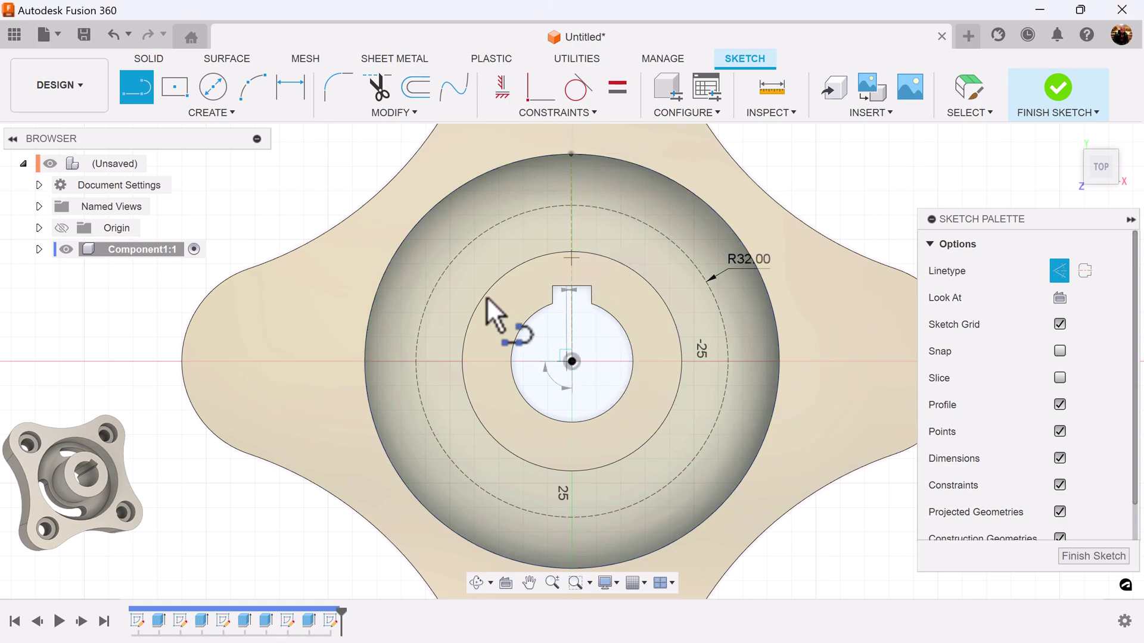
double_click(403, 241)
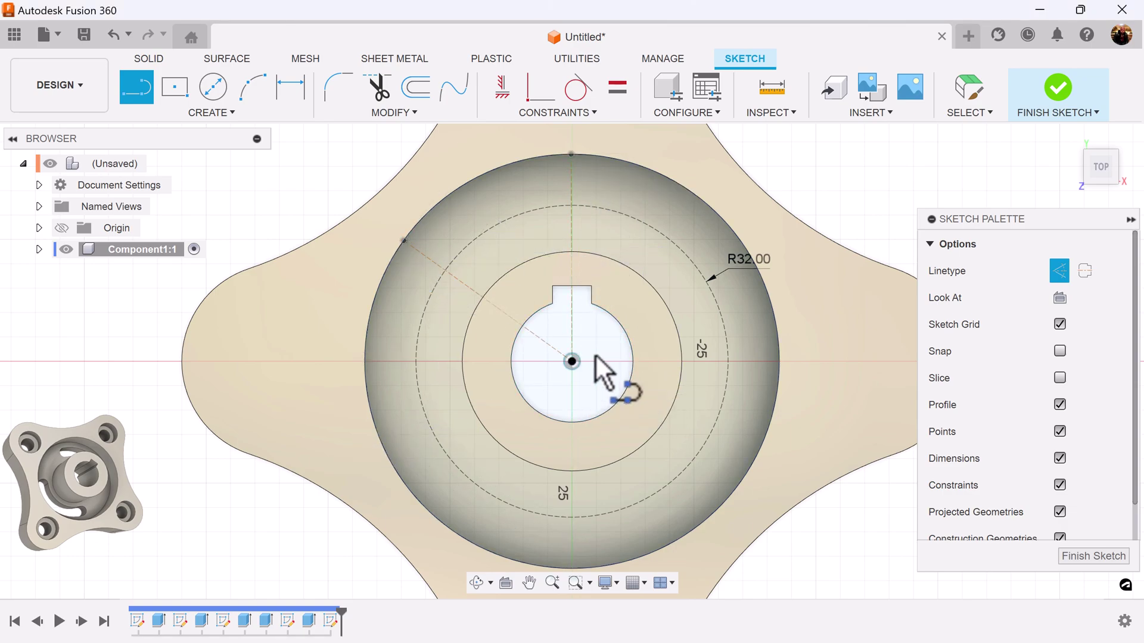
left_click(571, 361)
double_click(731, 227)
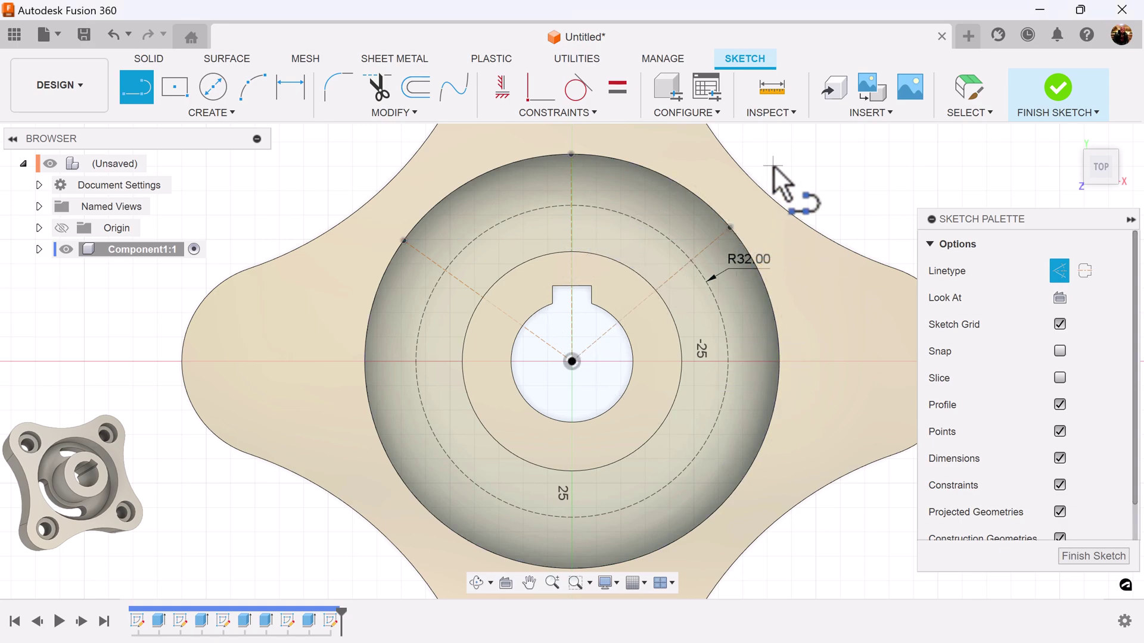
left_click(502, 88)
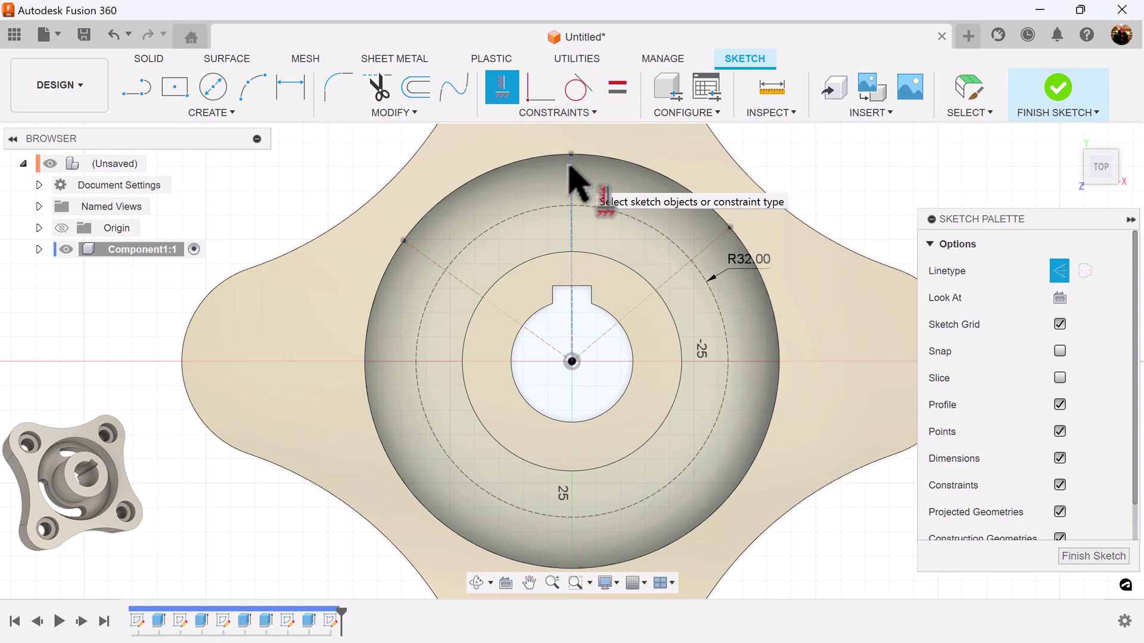
left_click(570, 168)
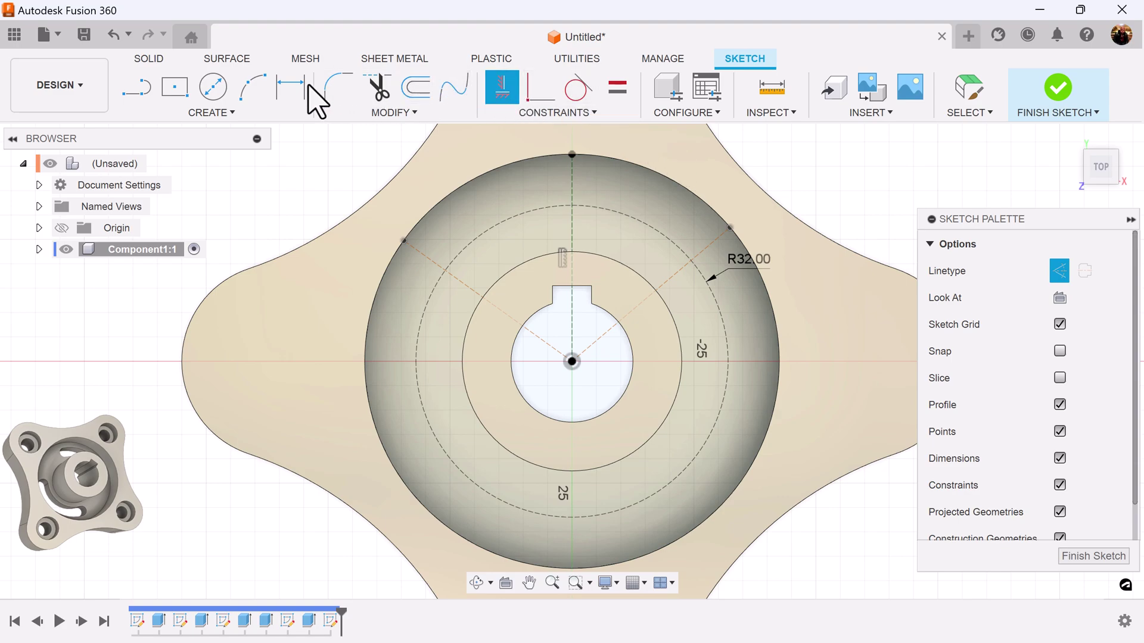
Dimension the left and right diagonal lines at 50° from the vertical centre line
left_click(290, 88)
left_click(572, 226)
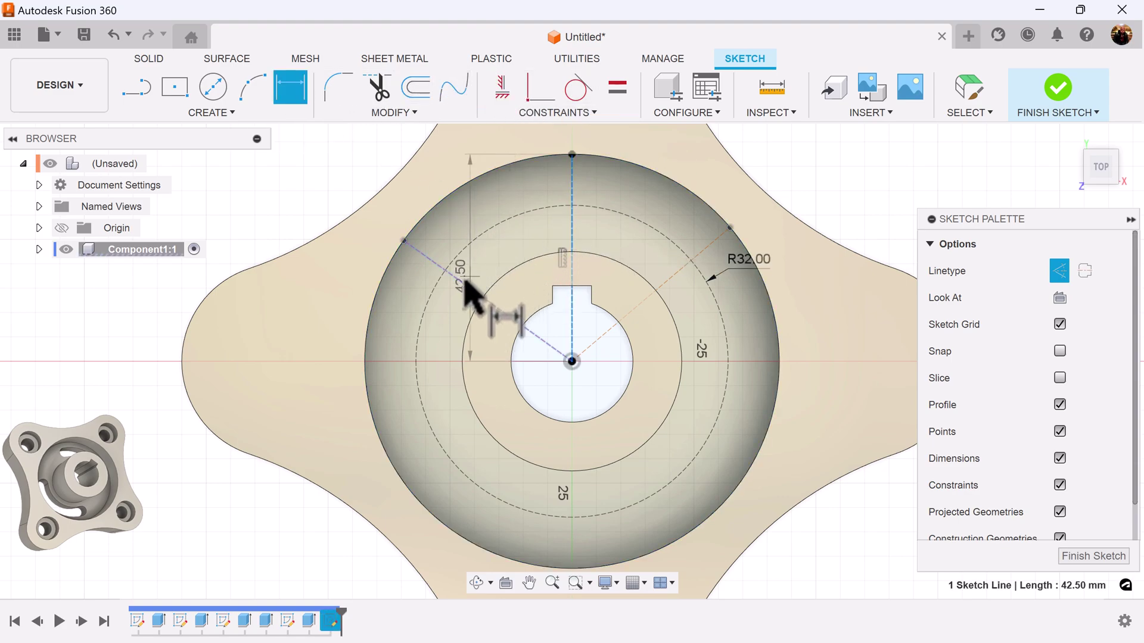
left_click(473, 289)
left_click(480, 205)
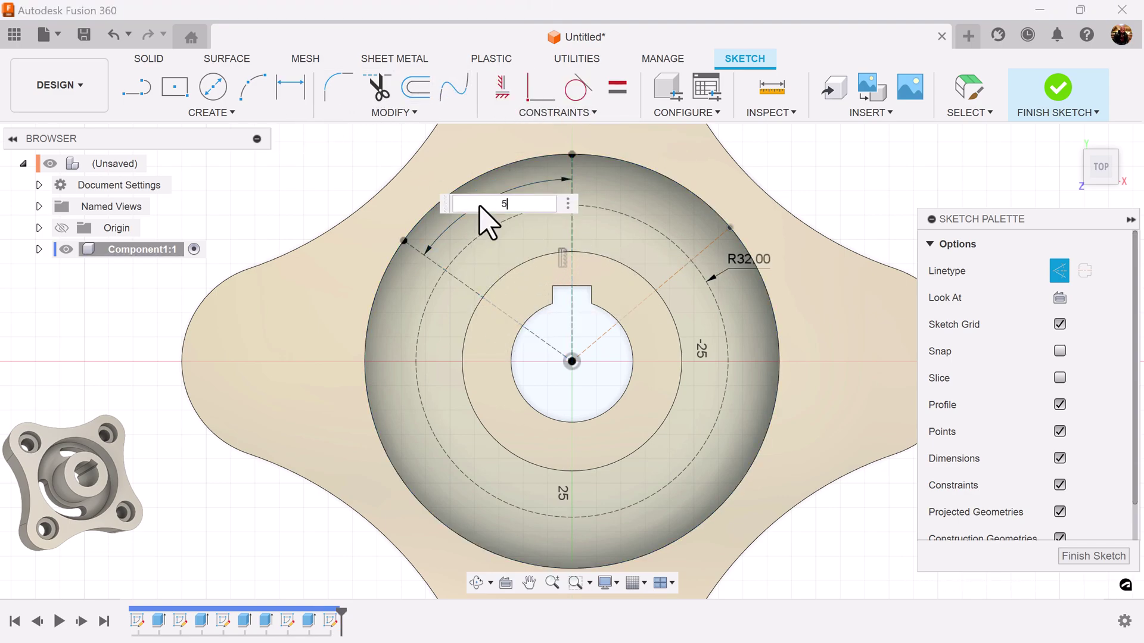
type("50")
key("Return")
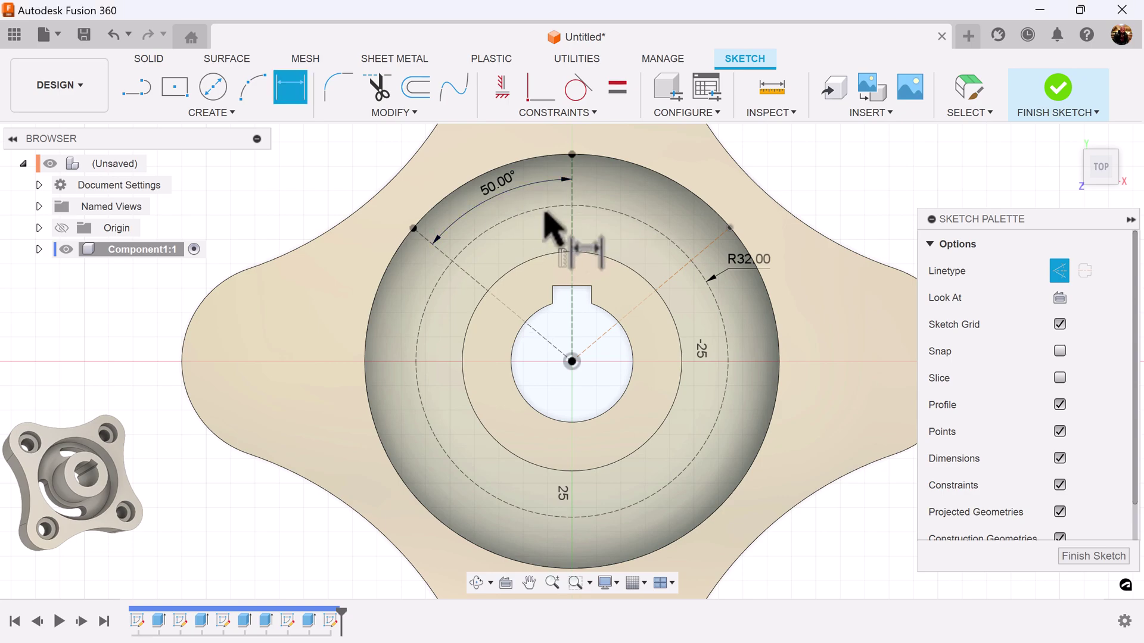
left_click(573, 205)
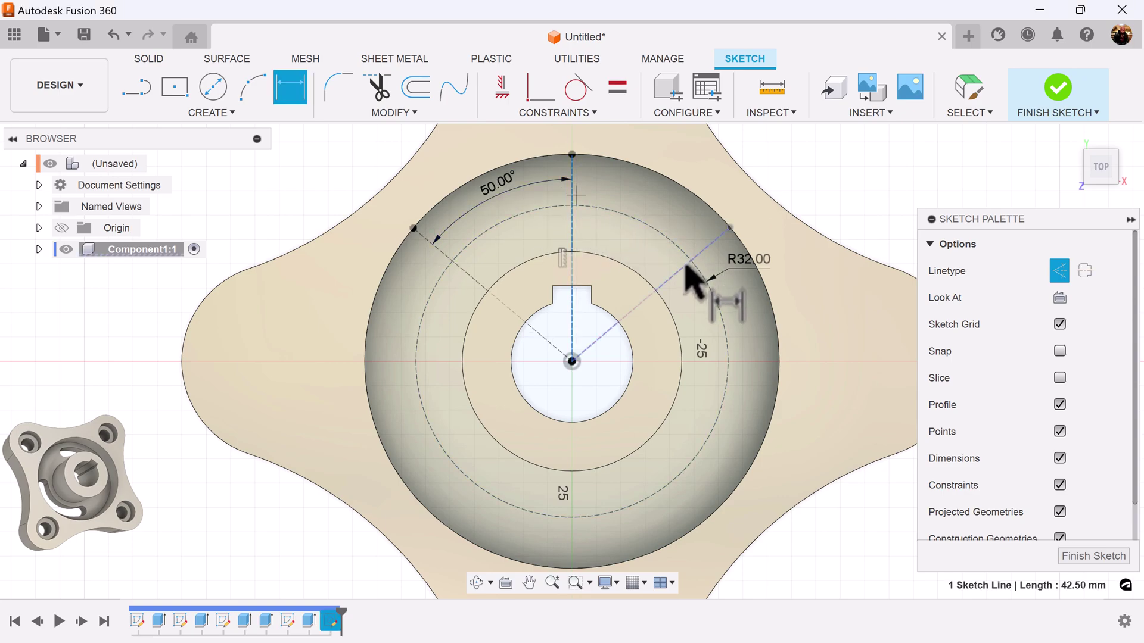
left_click(688, 280)
left_click(679, 219)
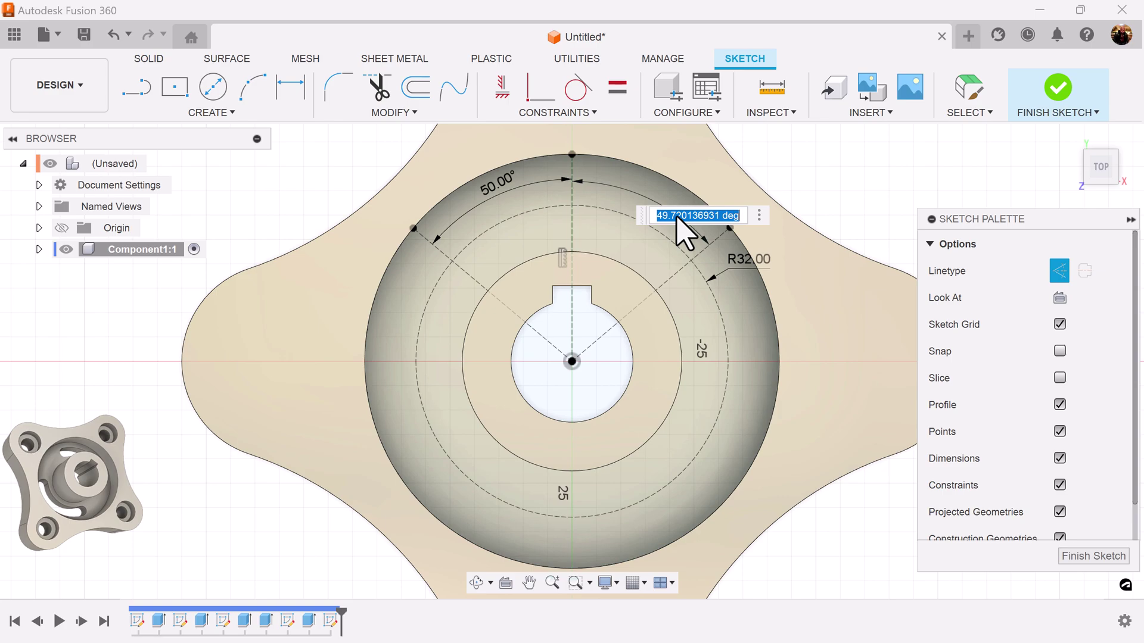
type("50")
key("Return")
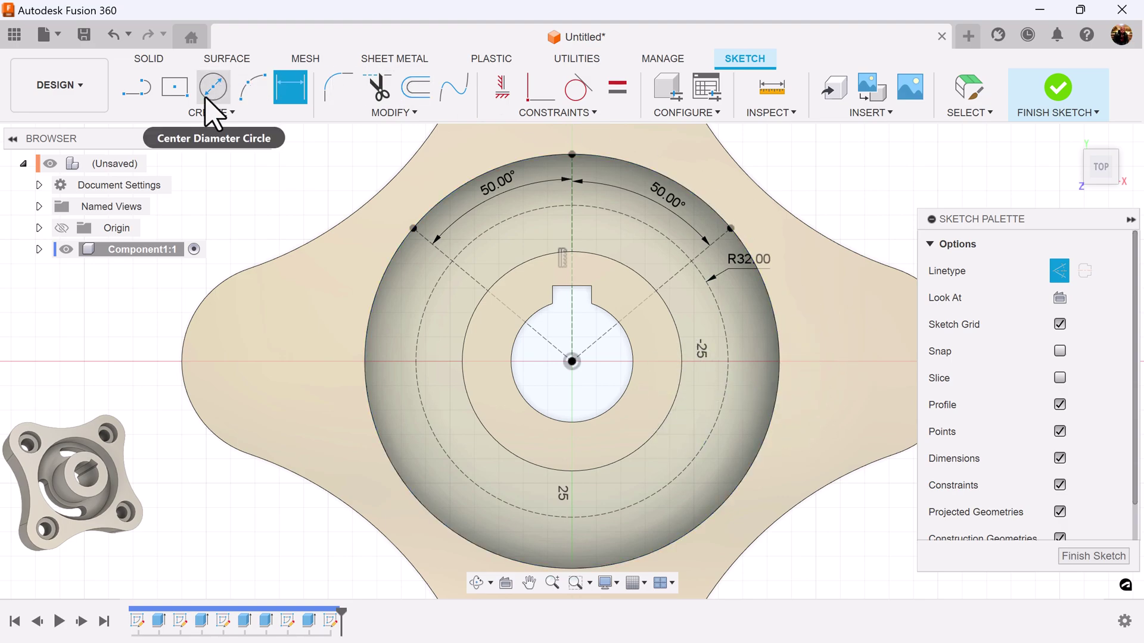
Draw a 10 mm wide three-point arc slot along the R32 circle between the diagonal lines
left_click(220, 113)
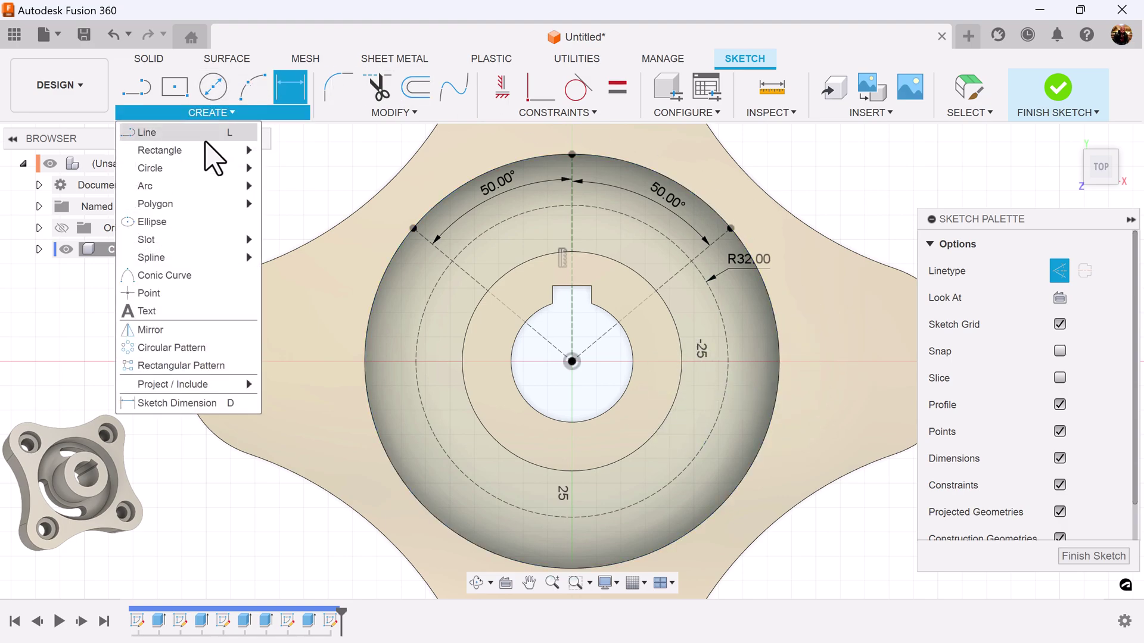
mouse_move(202, 244)
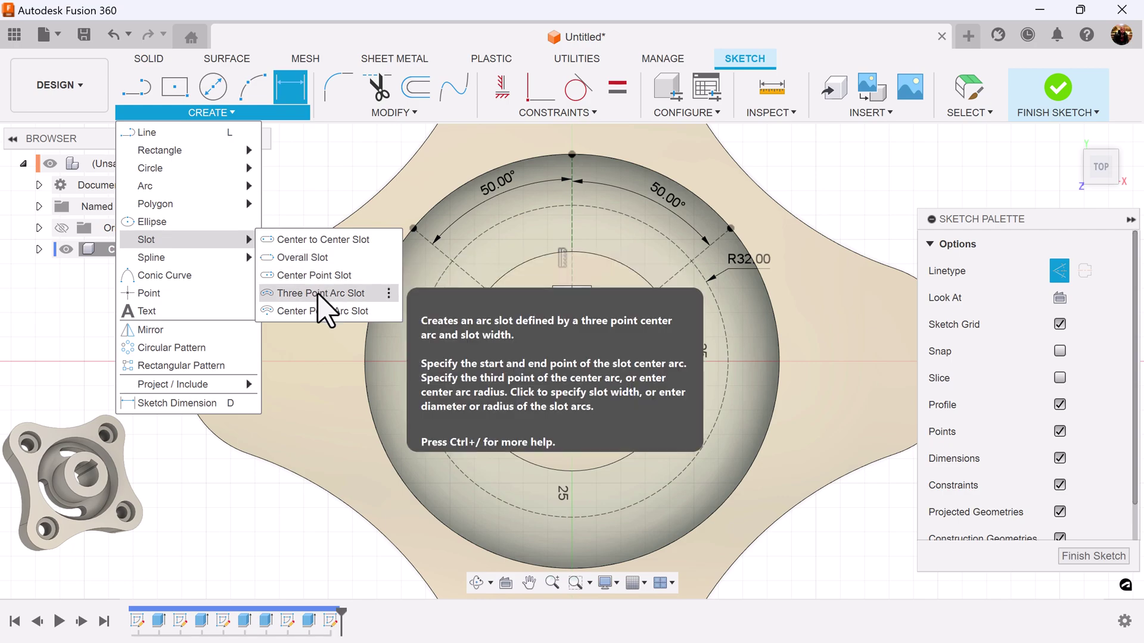
left_click(318, 293)
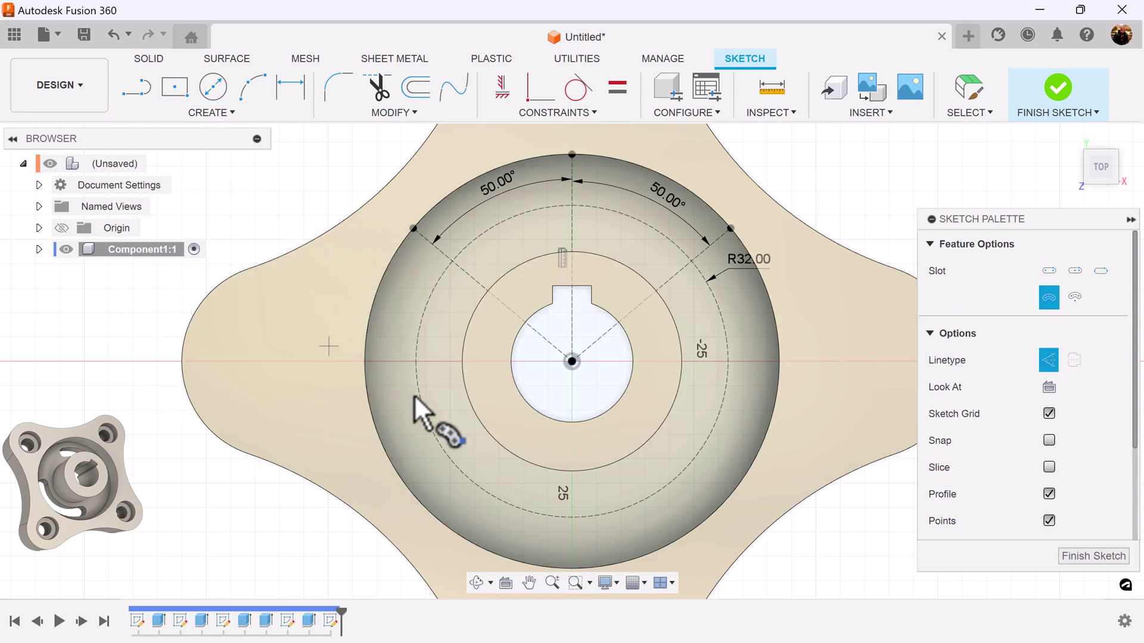
left_click(453, 260)
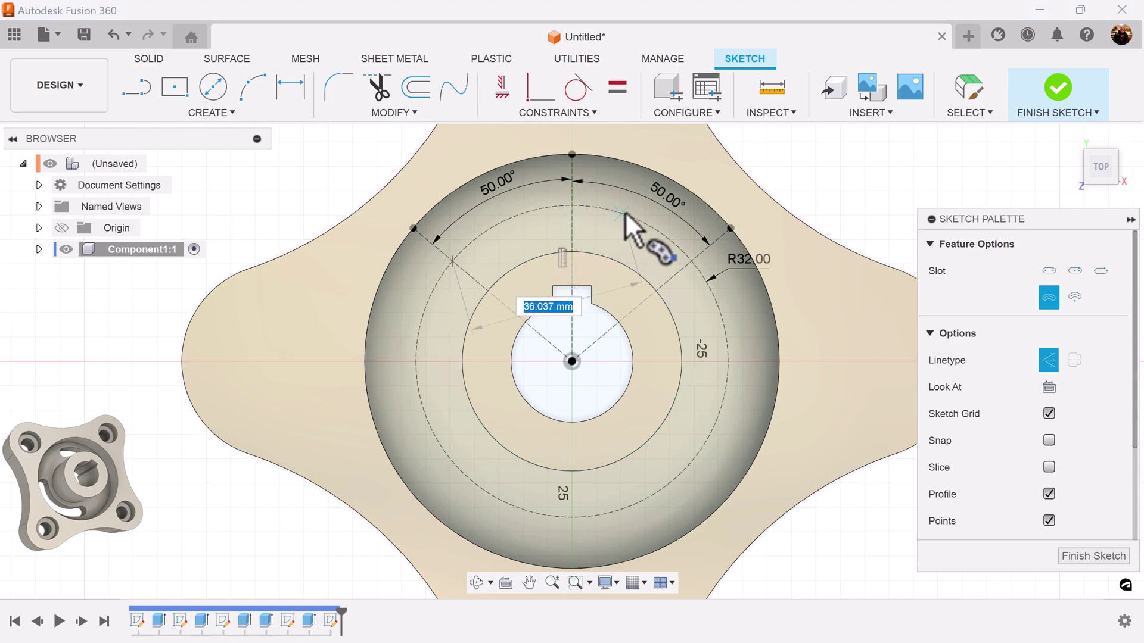
left_click(692, 261)
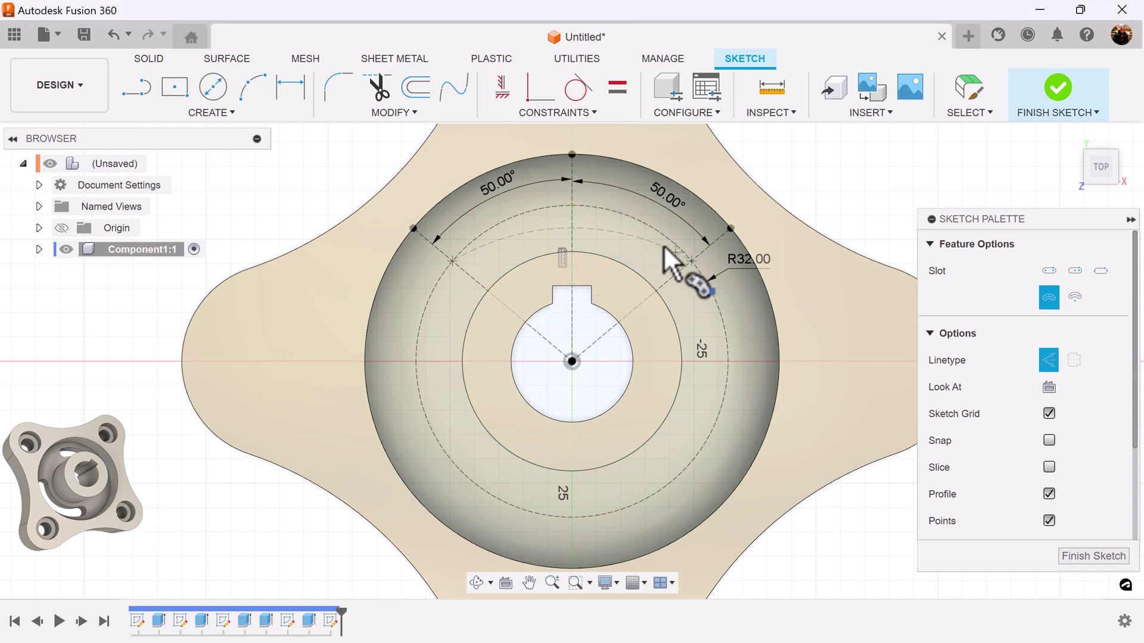
left_click(572, 205)
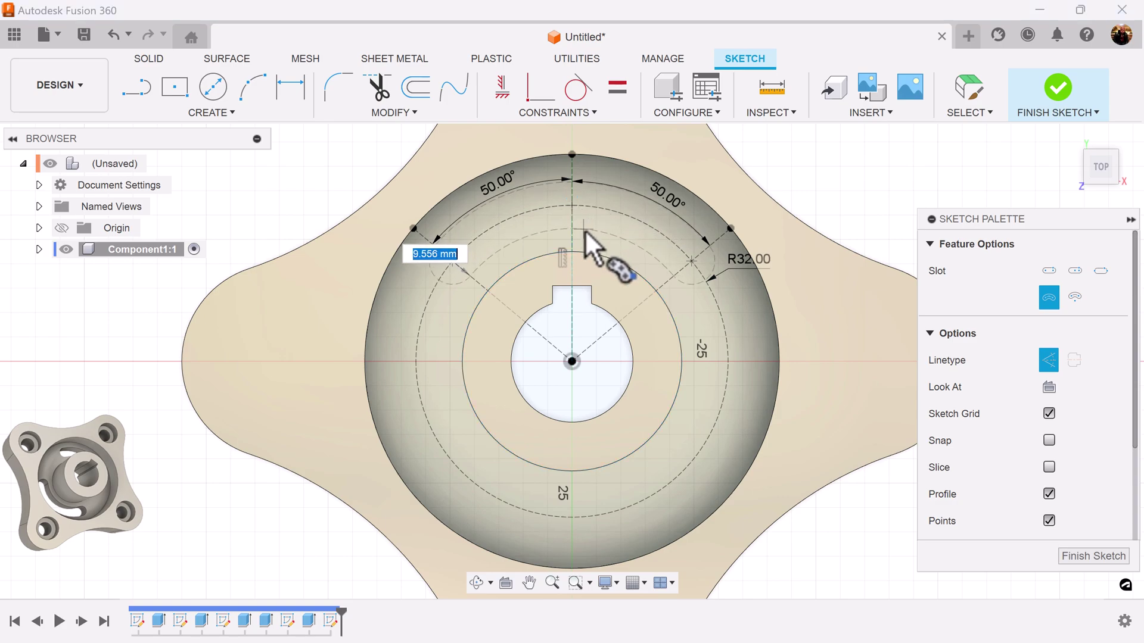
type("1")
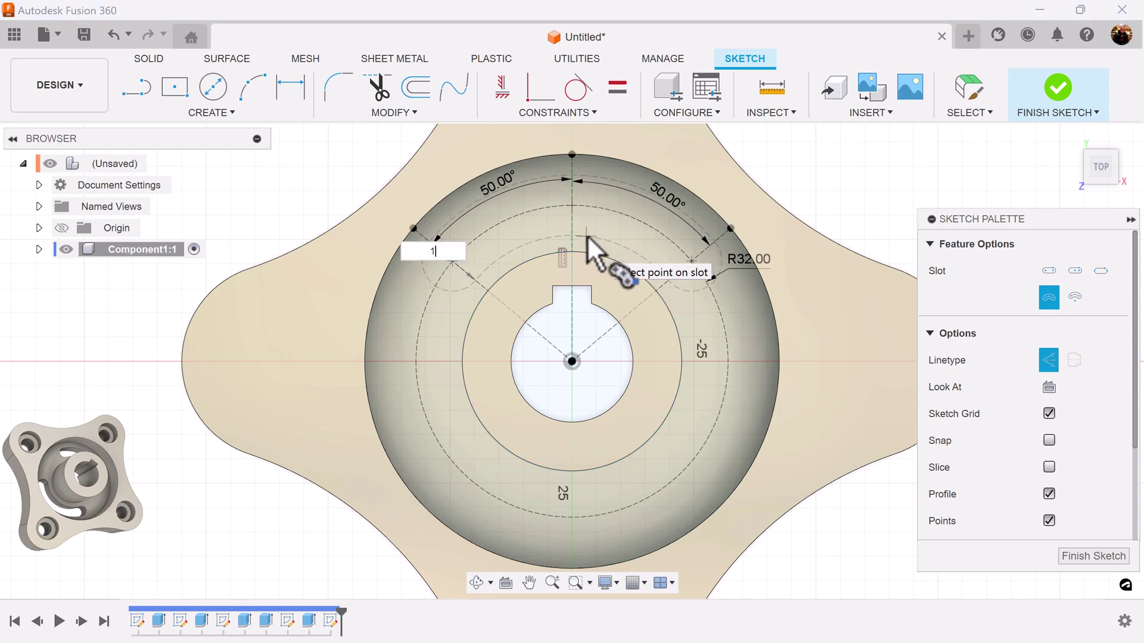
type("0")
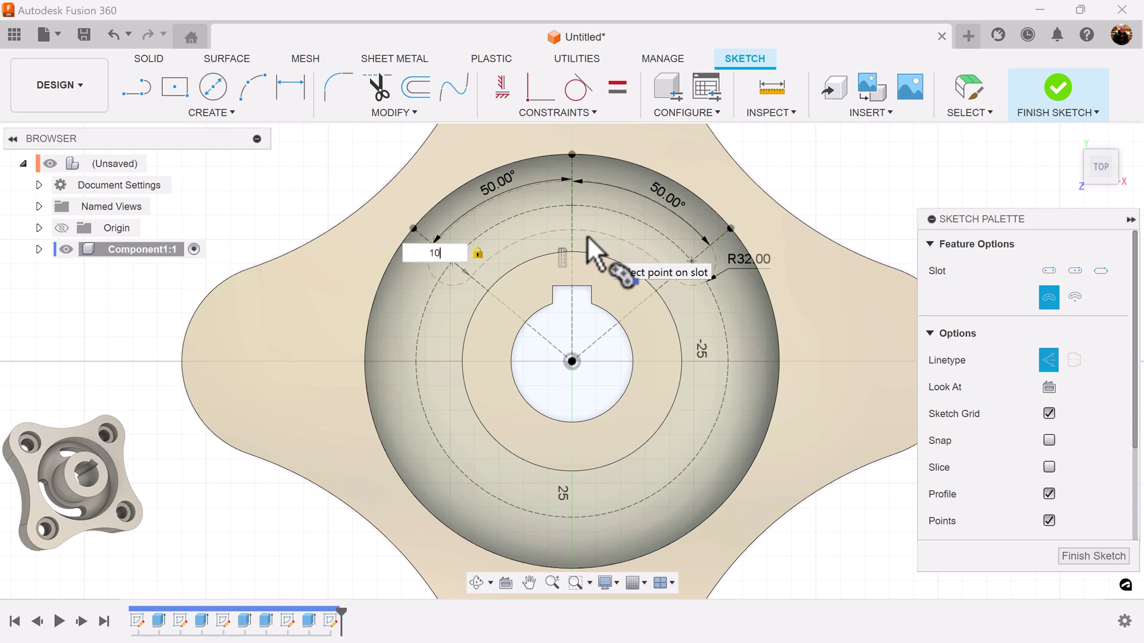
key("Return")
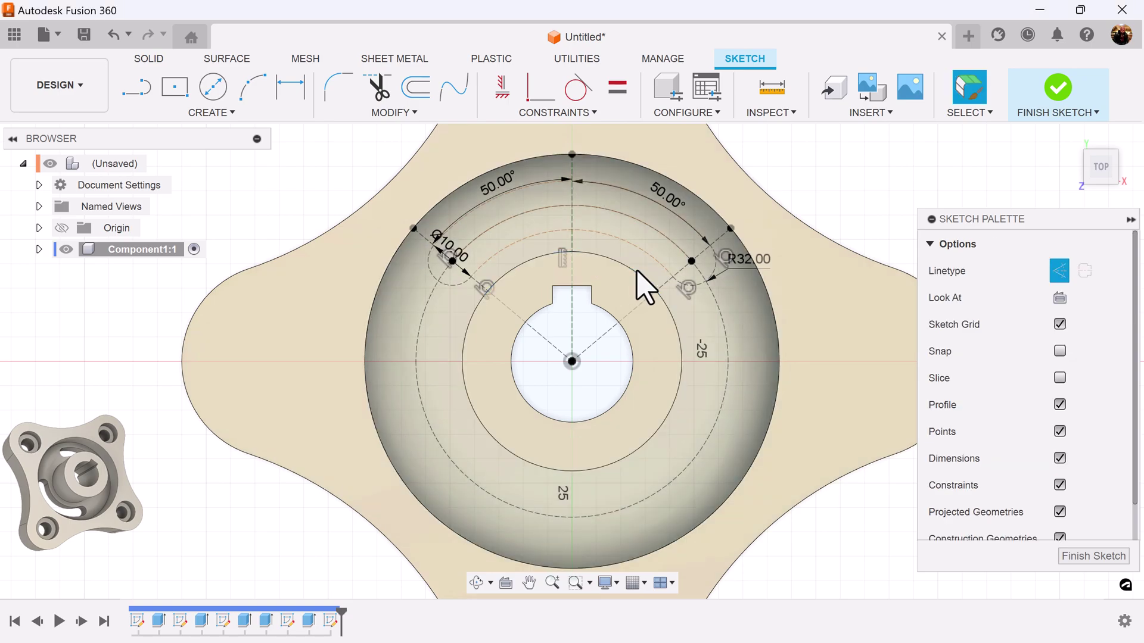
Make the slot's arc concentric with the dashed R32 construction circle
scroll(639, 286, "up", 3)
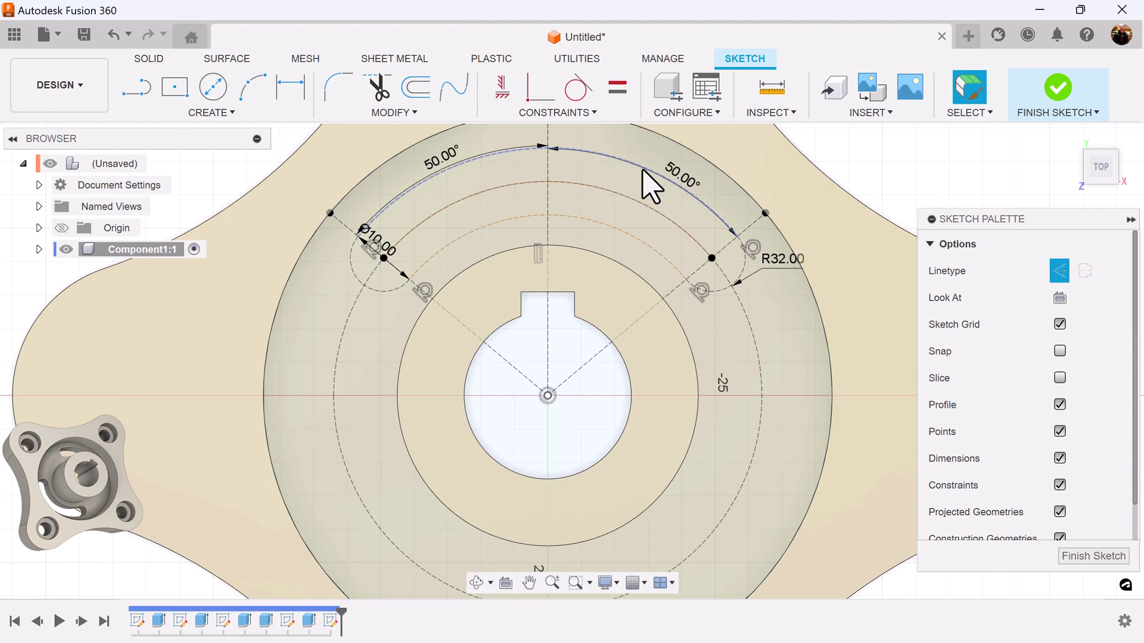
left_click(653, 186)
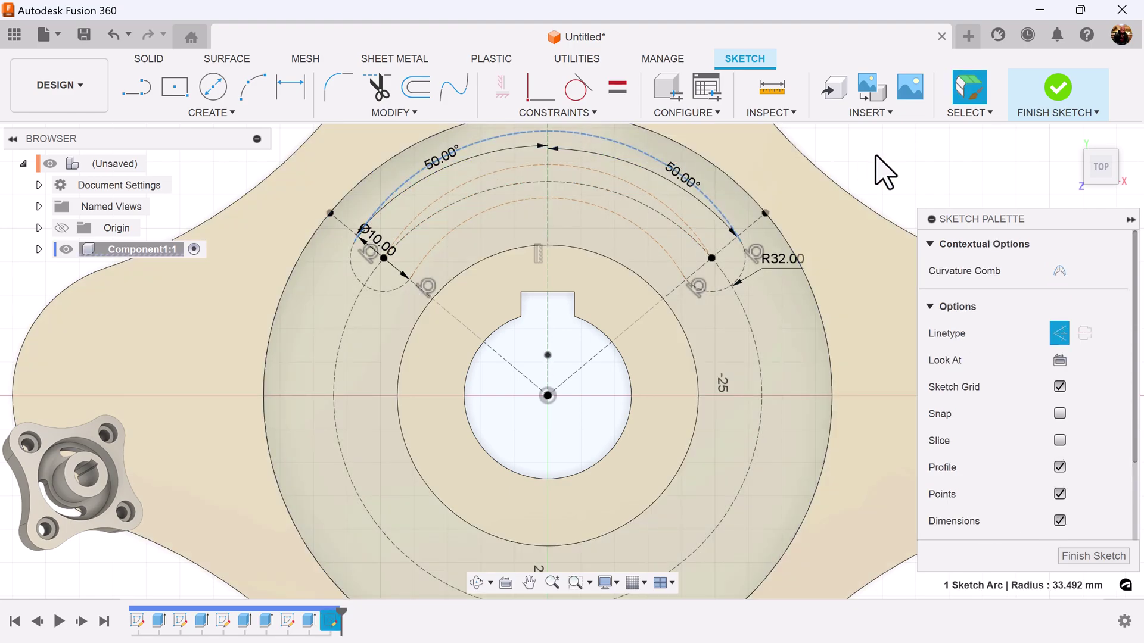
key("Escape")
left_click(584, 113)
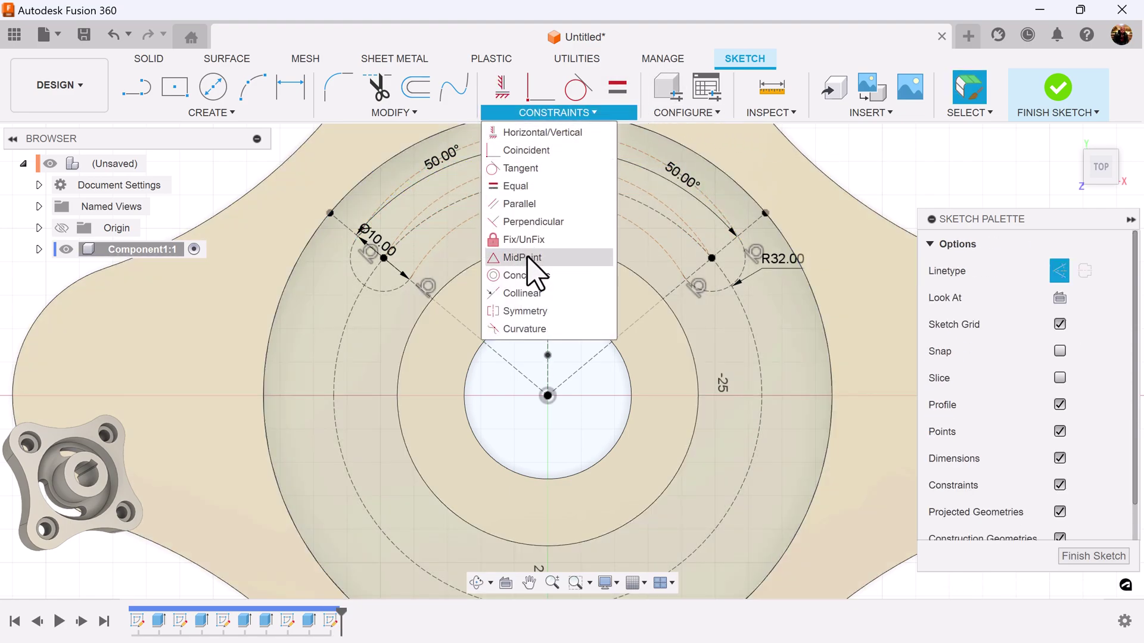
left_click(531, 272)
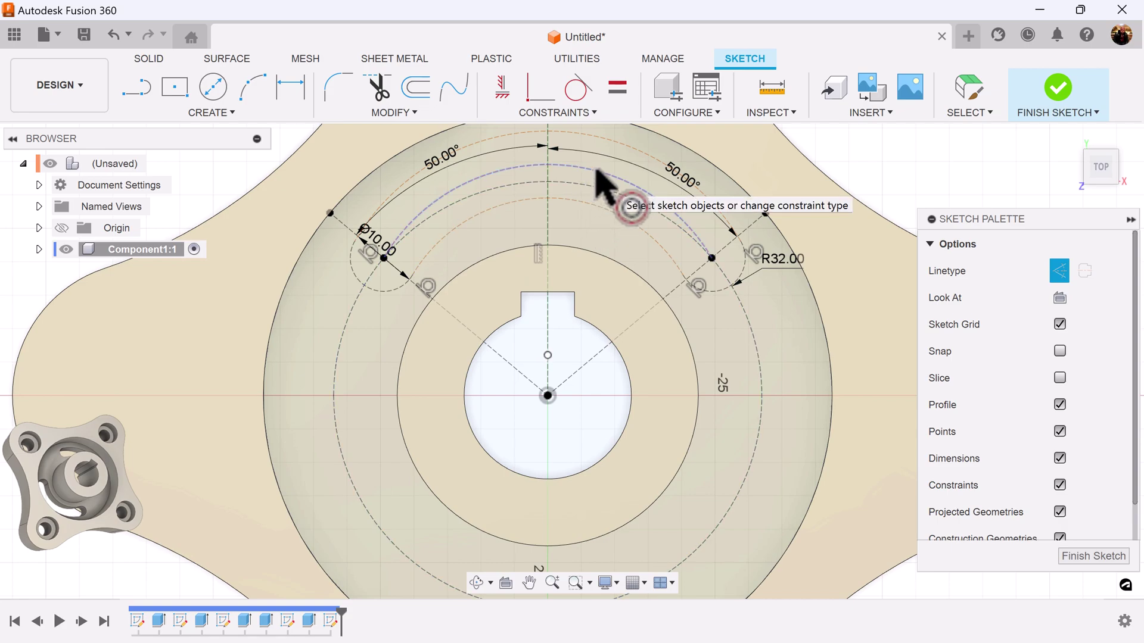
left_click(596, 173)
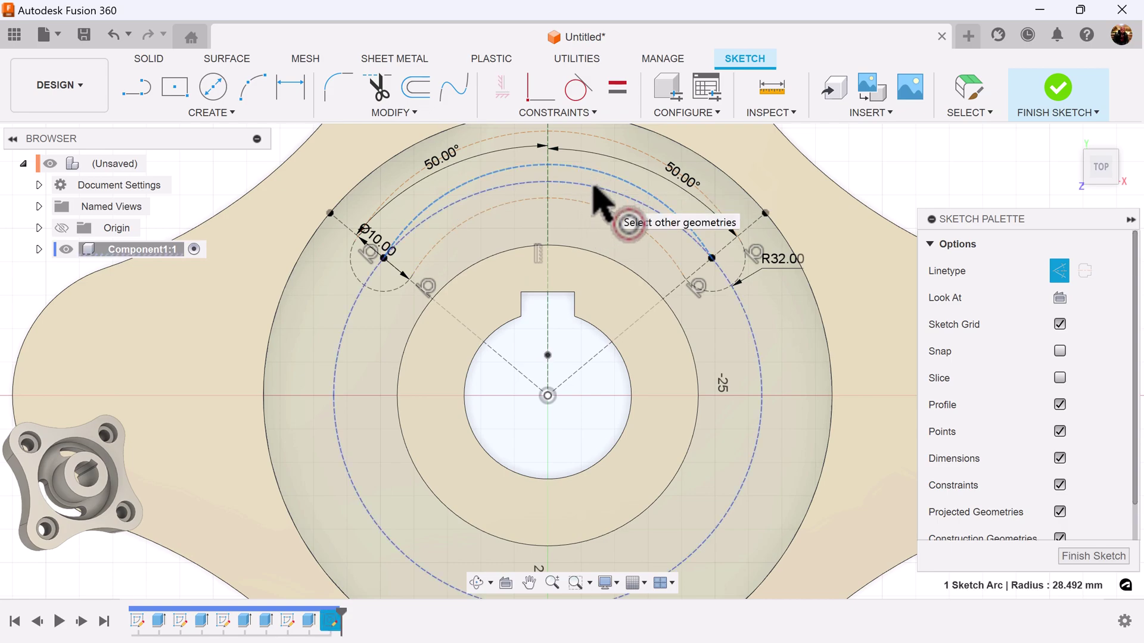
left_click(594, 188)
scroll(638, 345, "down", 3)
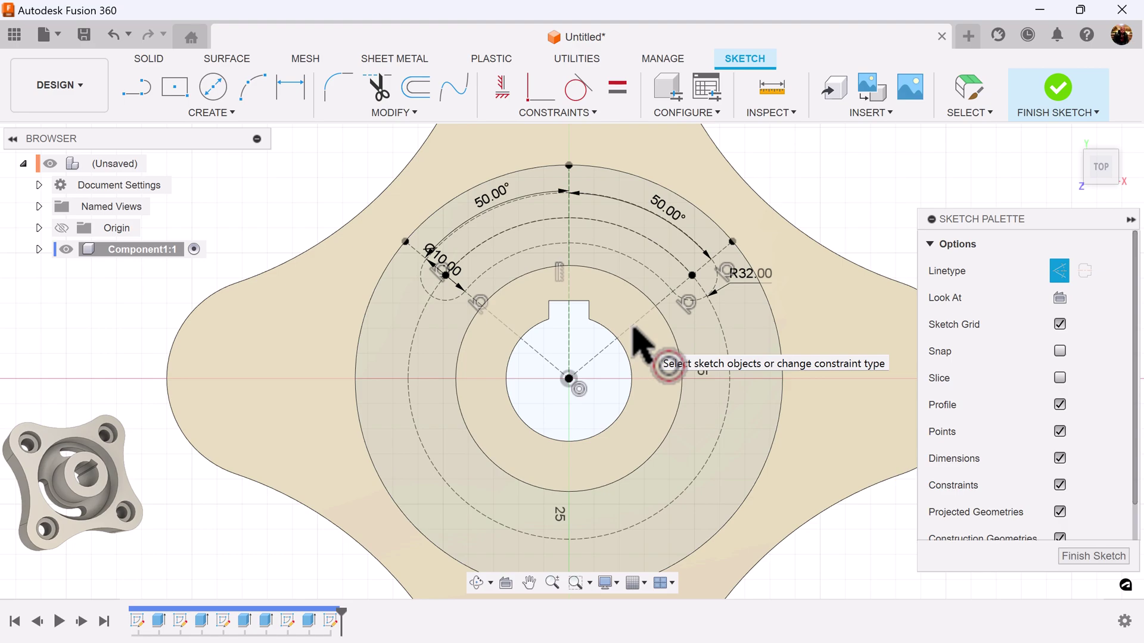
scroll(638, 343, "up", 2)
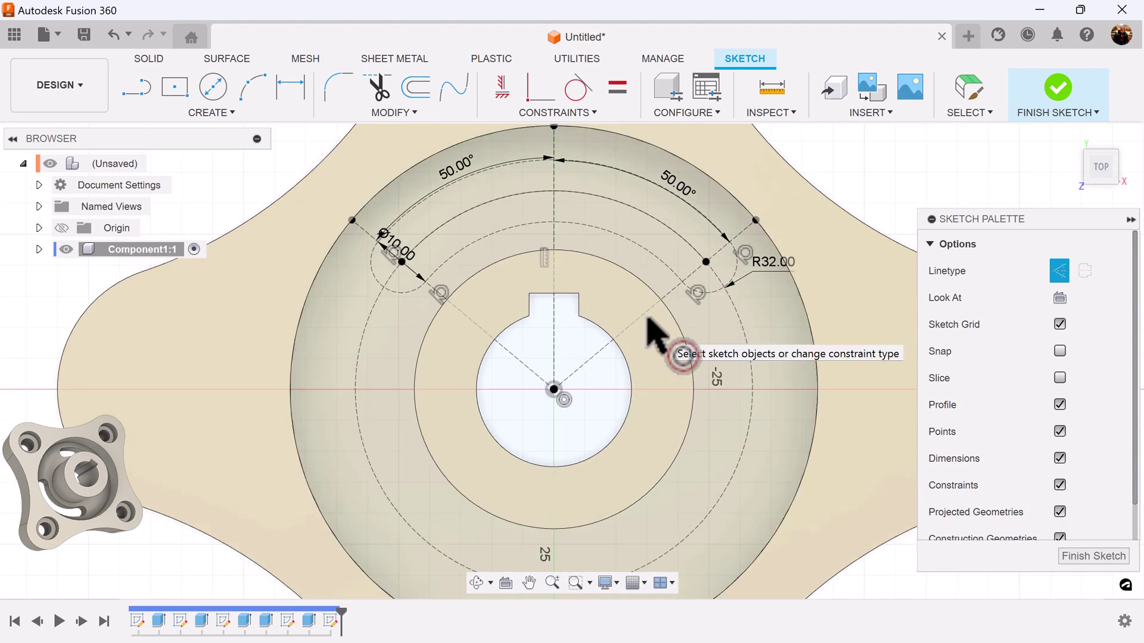
key("Escape")
left_click(864, 200)
middle_click_drag(898, 187, 868, 222)
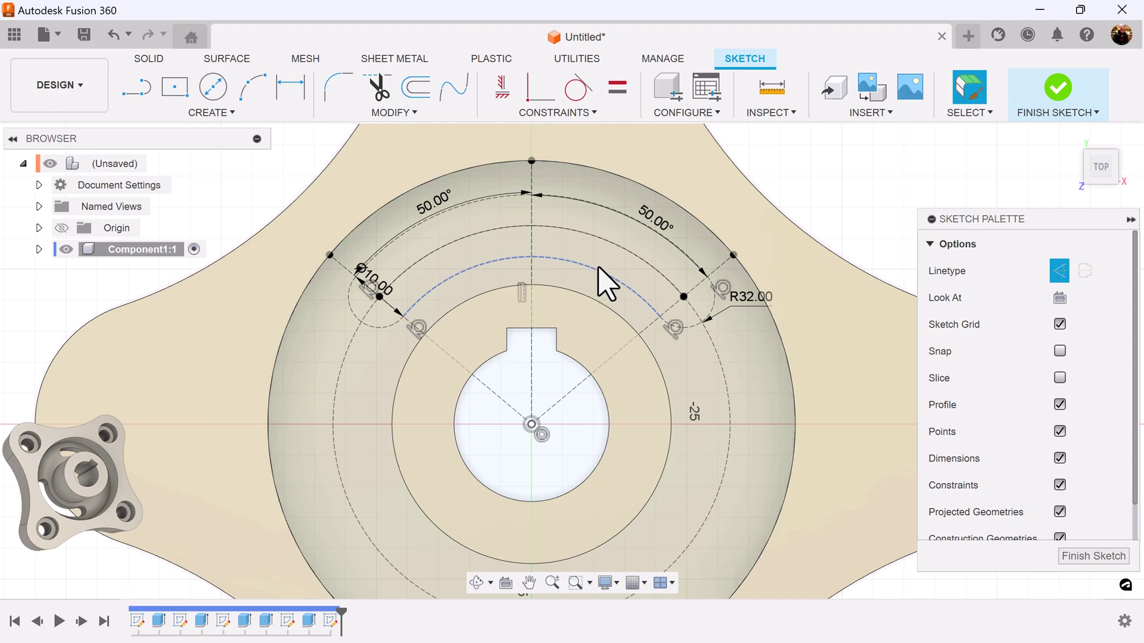
Convert the slot's inner, outer and end arcs from construction to solid lines, then finish the sketch
left_click(599, 268)
left_click(1059, 332)
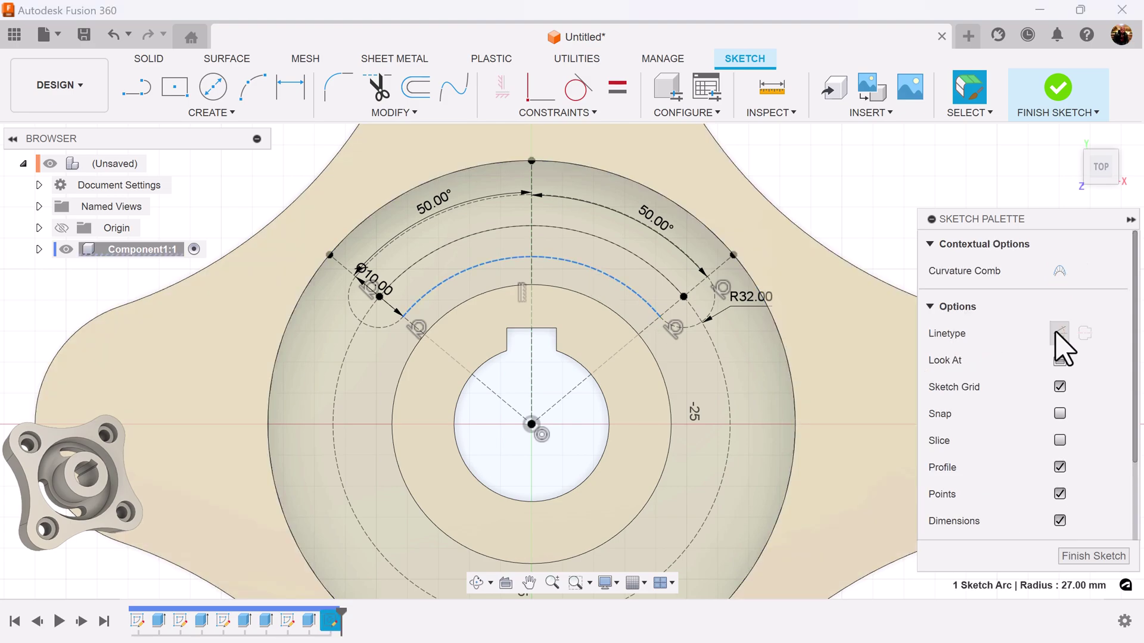
left_click(714, 309)
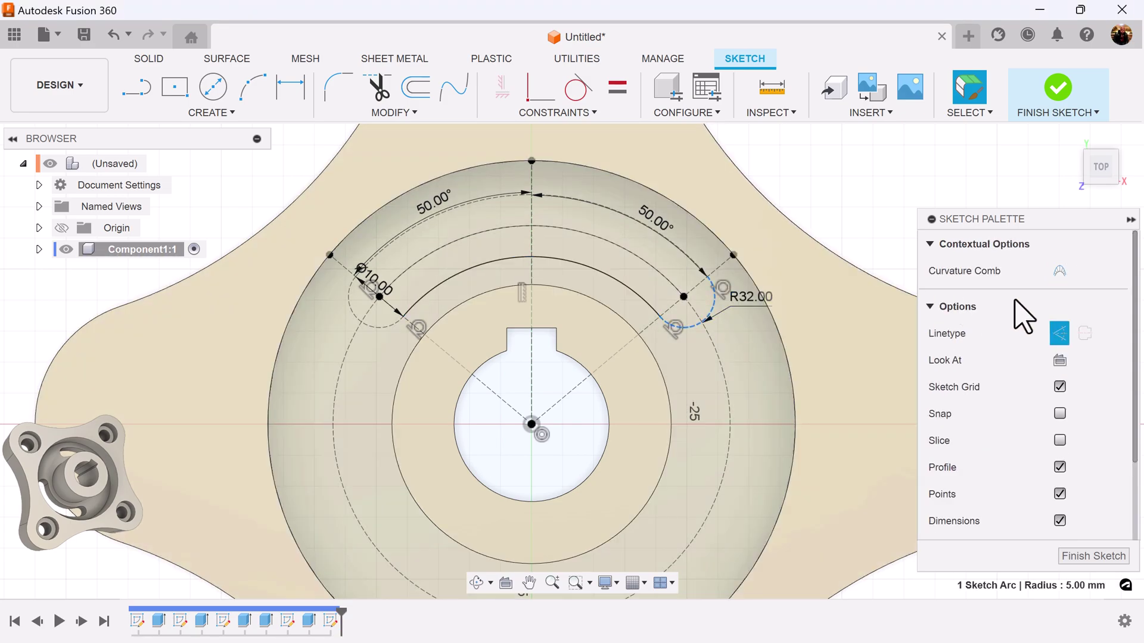
left_click(1060, 333)
left_click(677, 249)
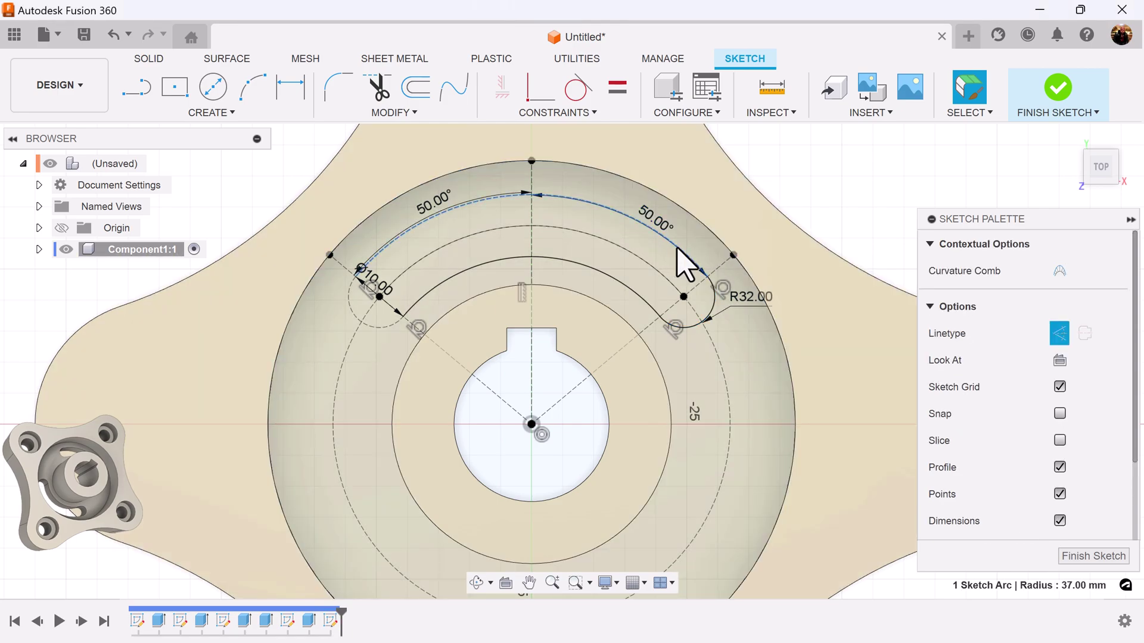
left_click(1059, 338)
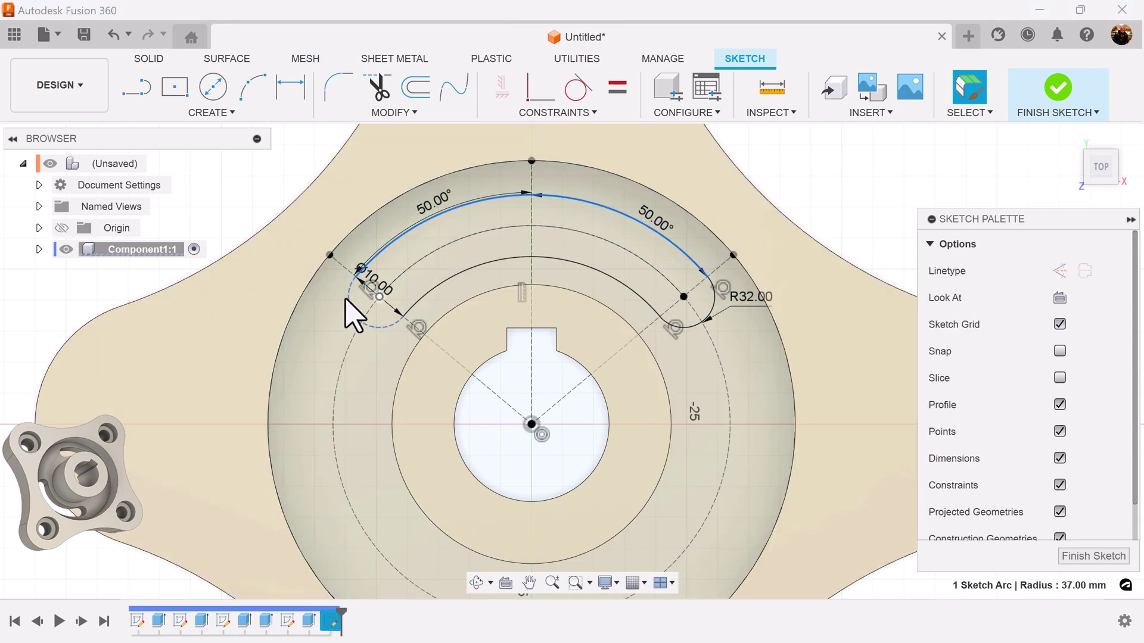
left_click(374, 308)
left_click(1059, 335)
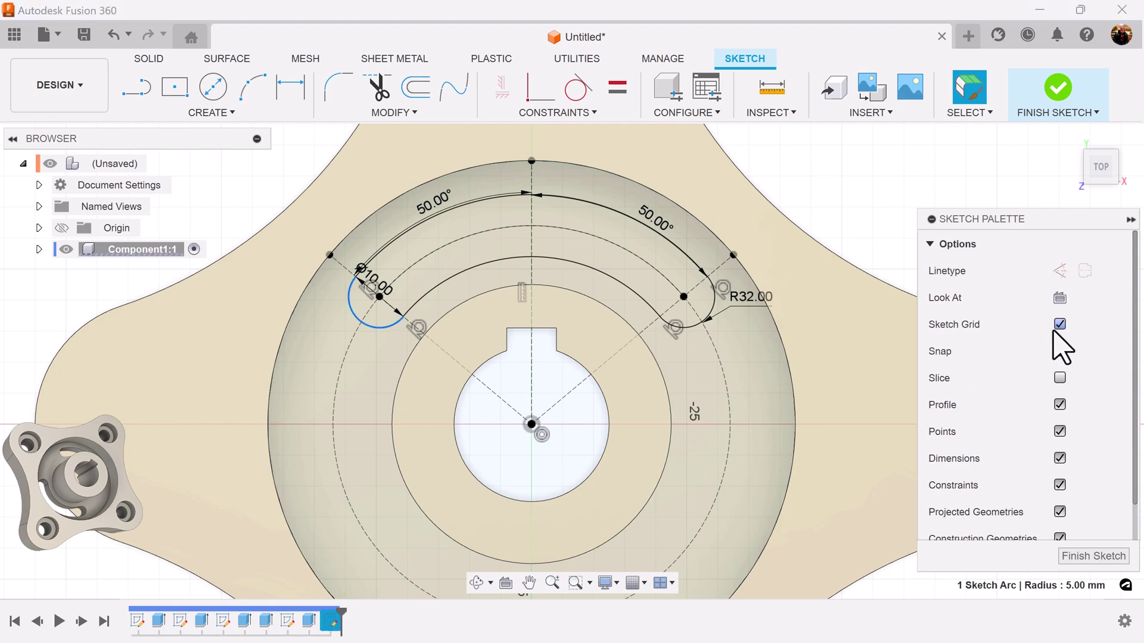
left_click(883, 179)
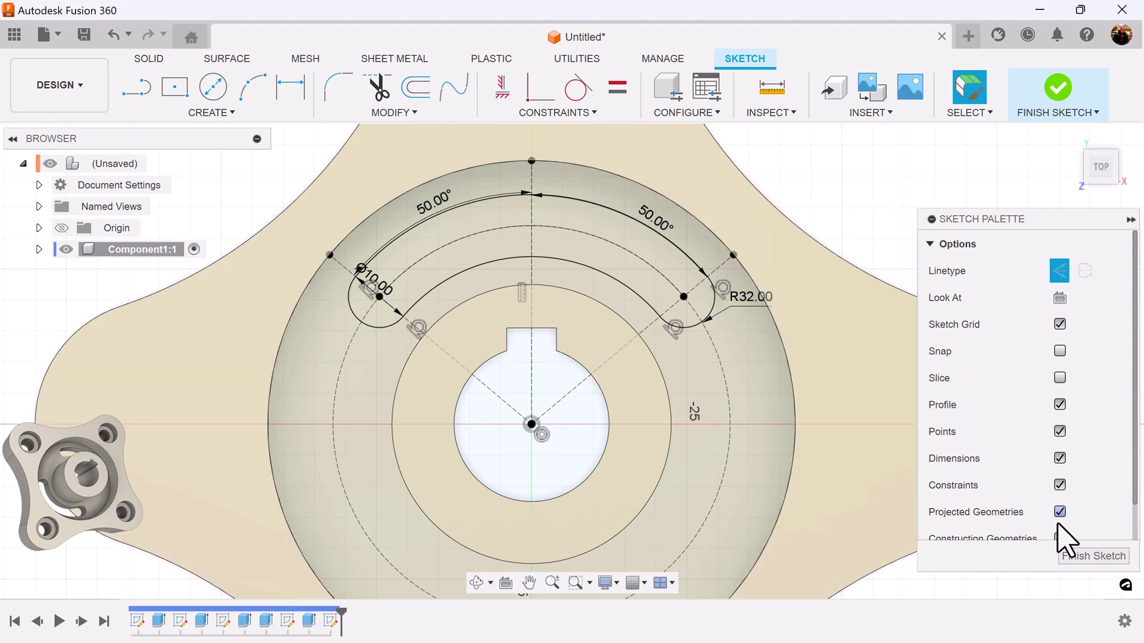
left_click(1094, 556)
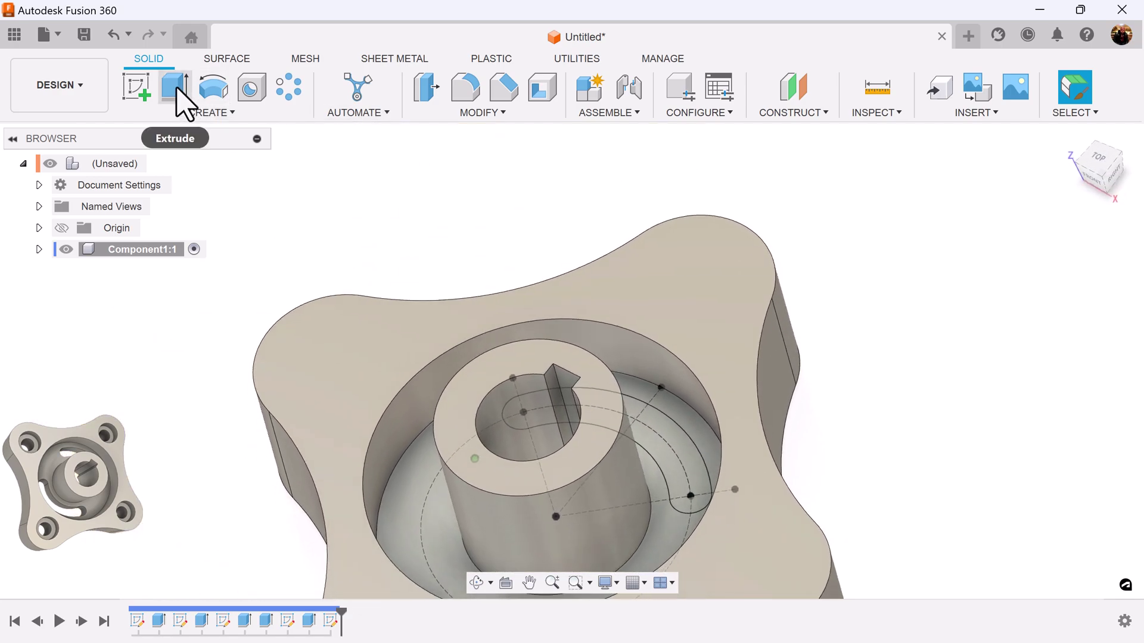
Extrude the arc slot profile -15 mm as a Cut through the flange
left_click(175, 91)
left_click(695, 477)
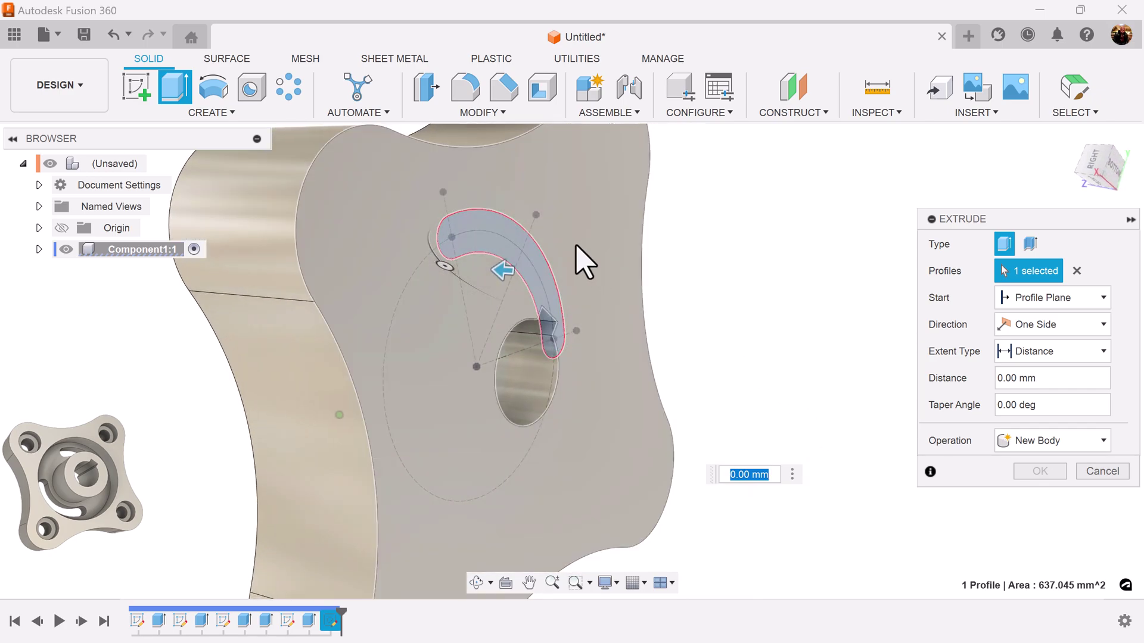
left_click_drag(575, 258, 582, 255)
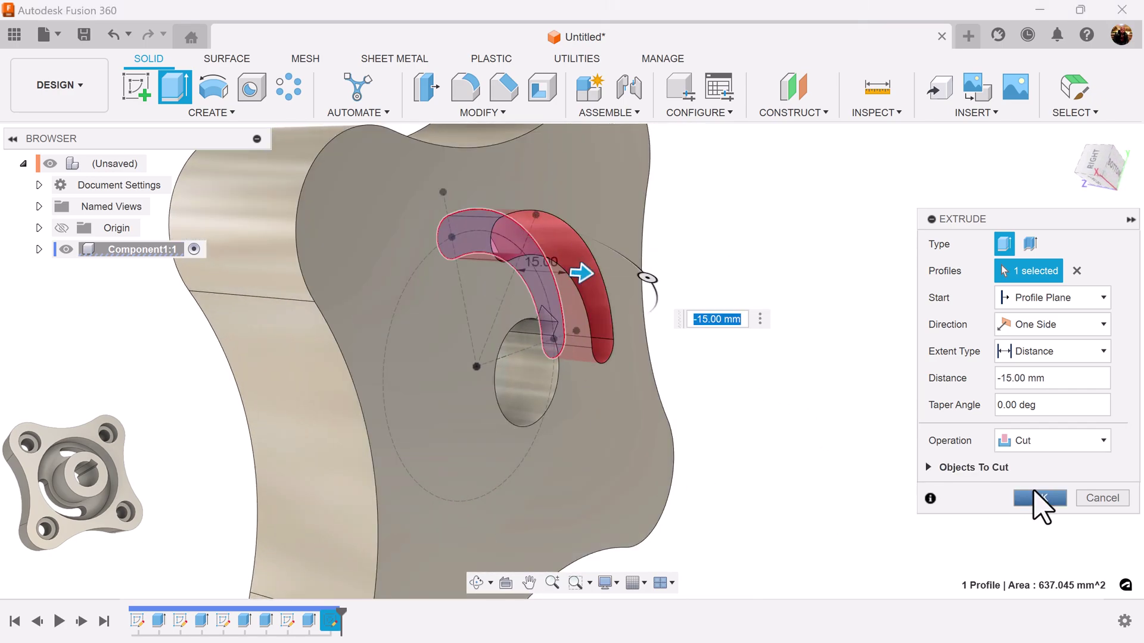
left_click(1040, 498)
middle_click_drag(681, 204, 756, 212, "shift")
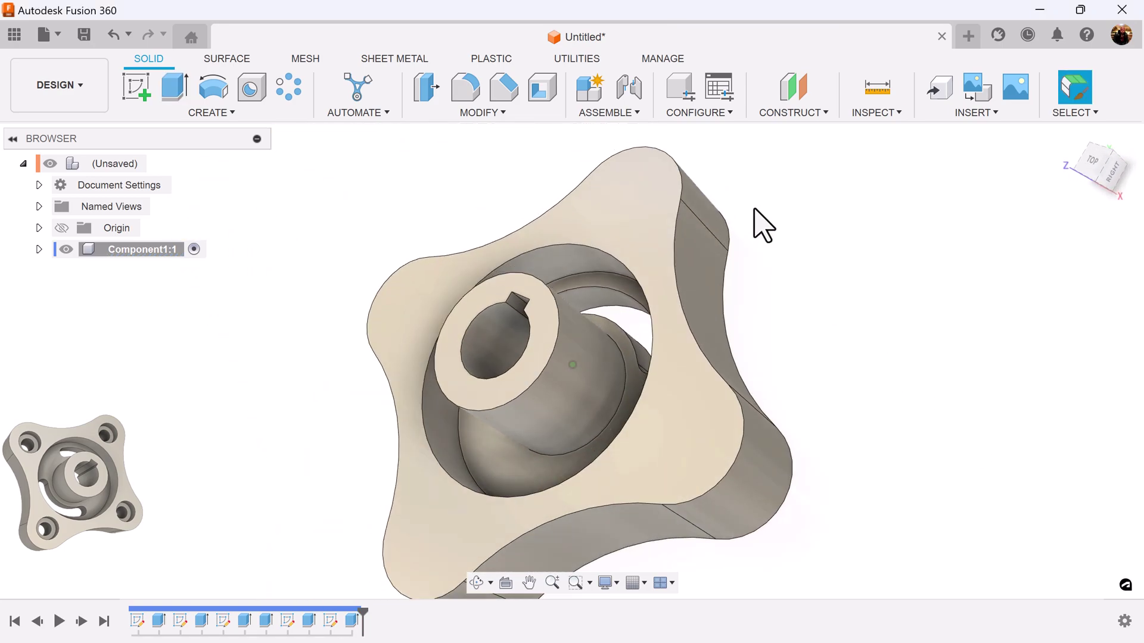
Mirror the Extrude6 slot cut across the chosen plane to the hub's opposite side
left_click(203, 113)
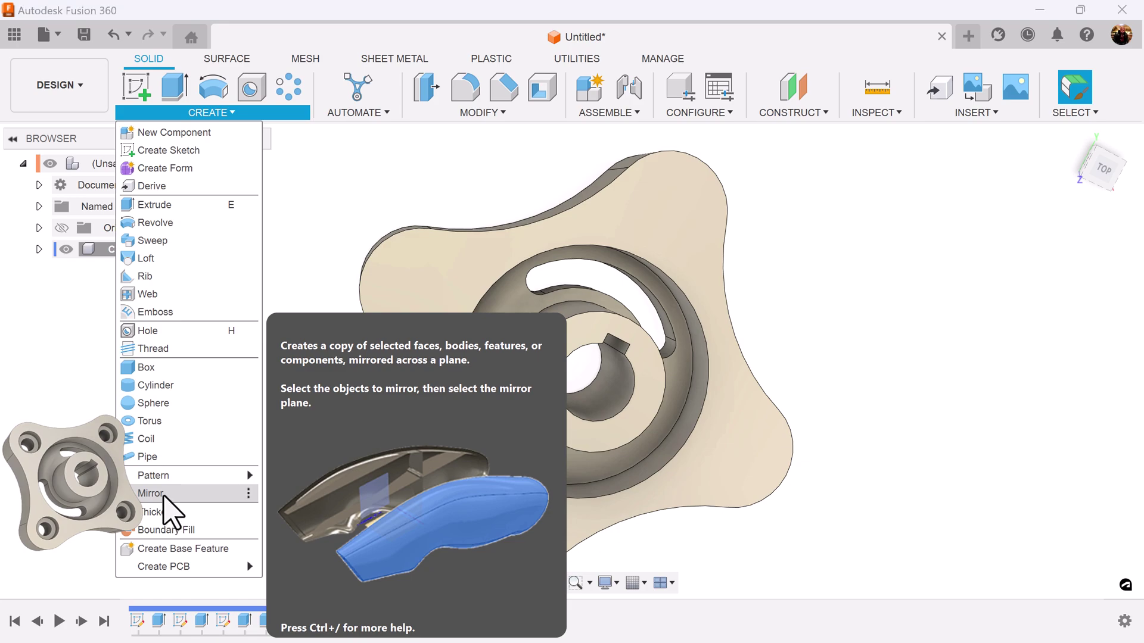
left_click(163, 497)
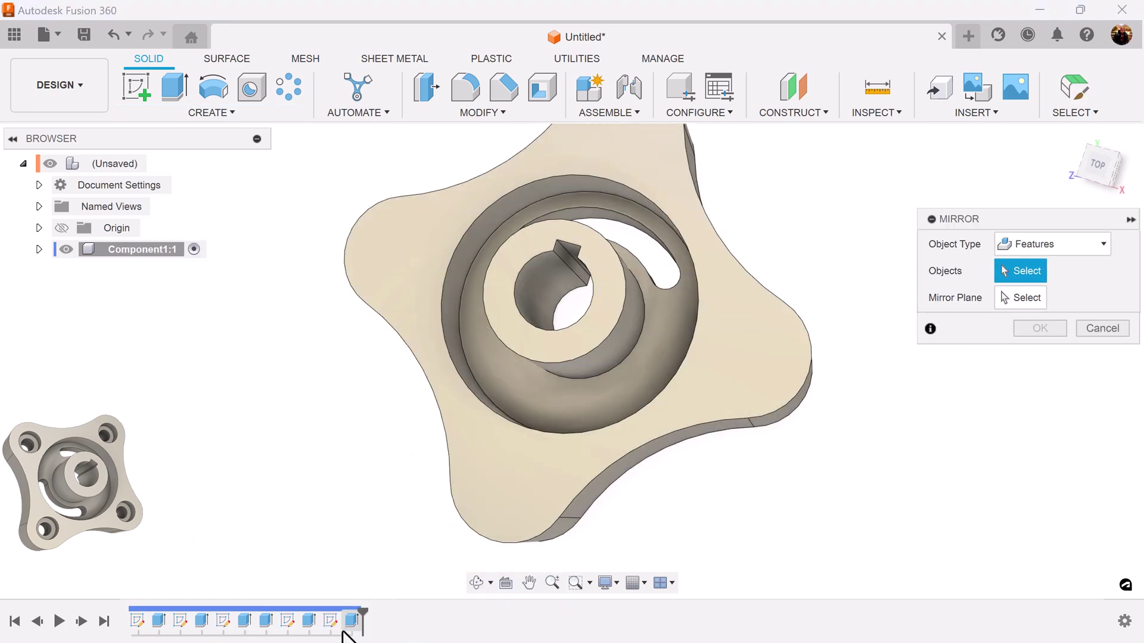
left_click(351, 620)
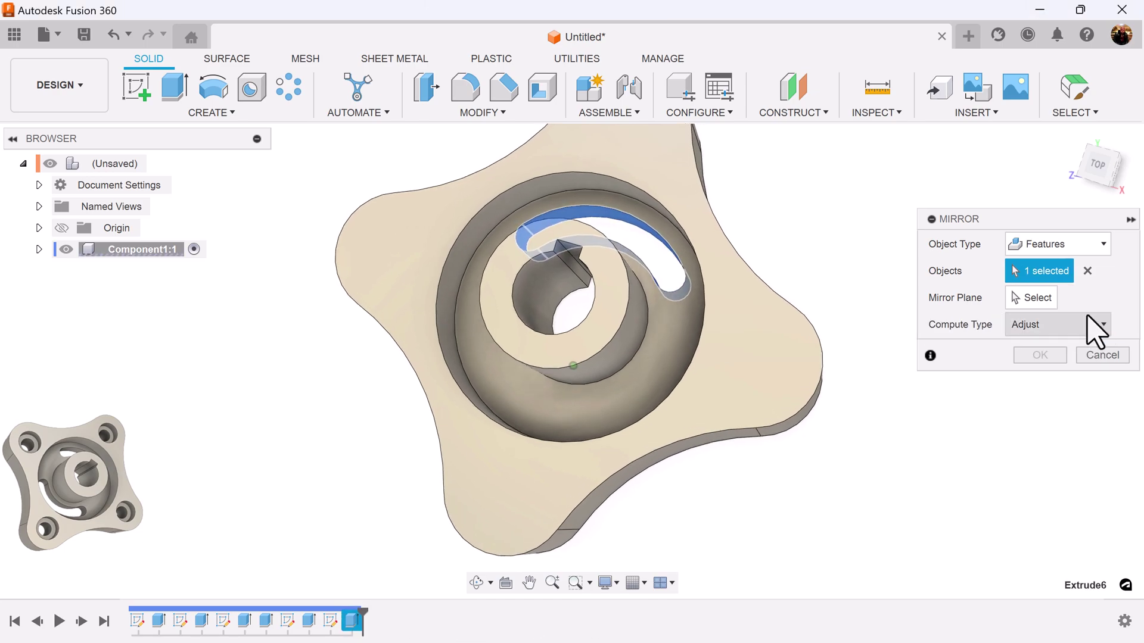
left_click(1034, 298)
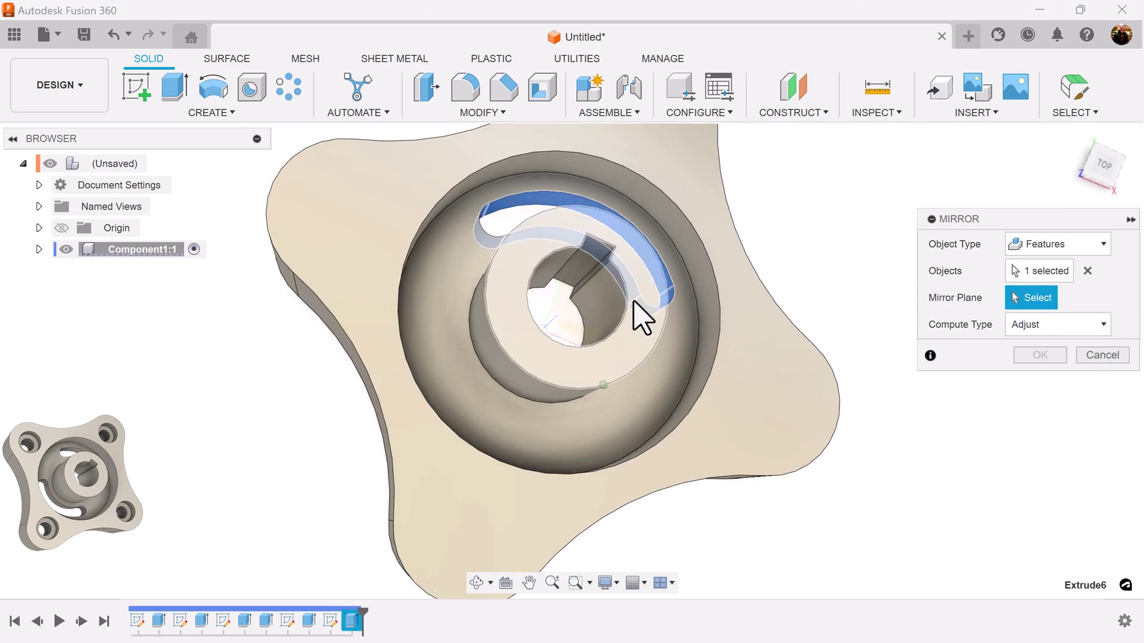
left_click(585, 351)
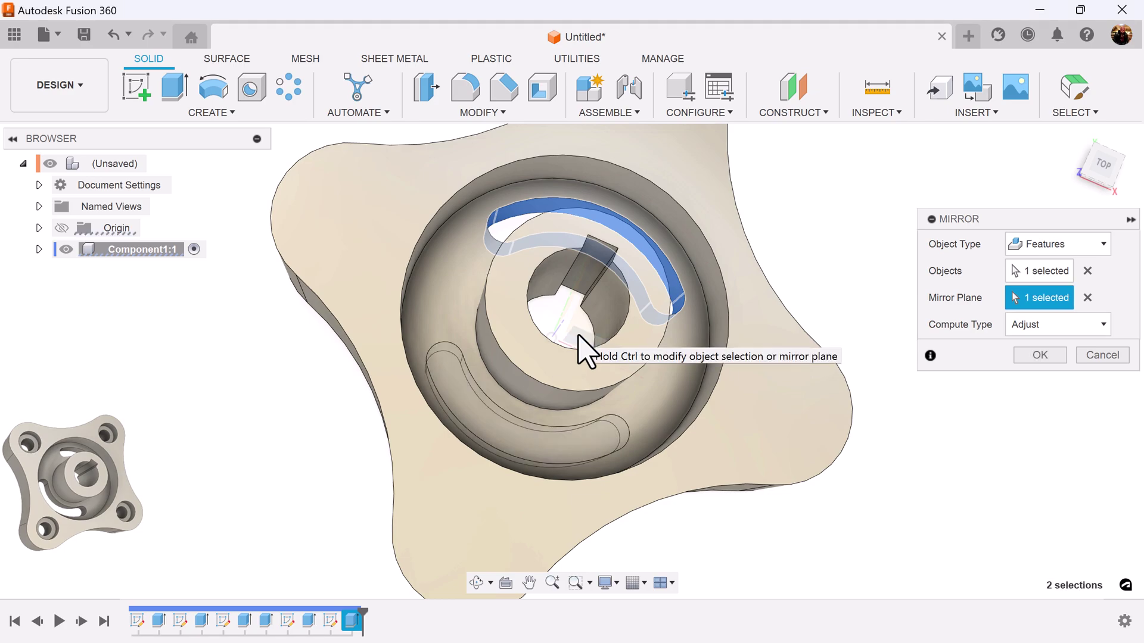
left_click(1037, 356)
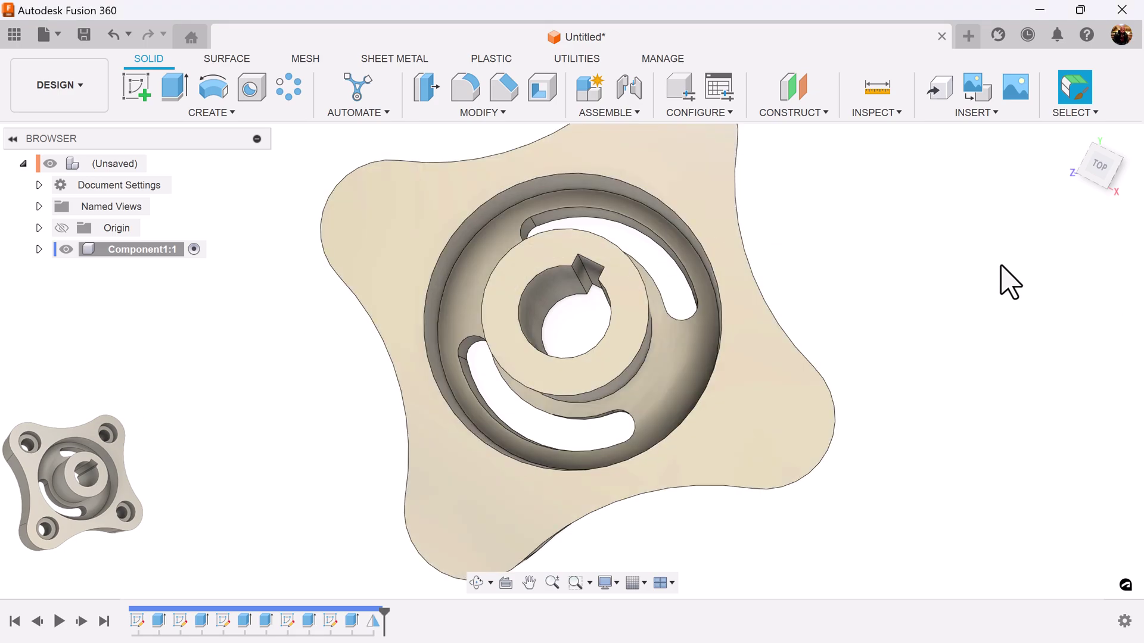
Place an All-extent counterbored hole on the top lobe: 13 mm bore, 22 mm × 10 mm counterbore
middle_click_drag(998, 263, 816, 220, "shift")
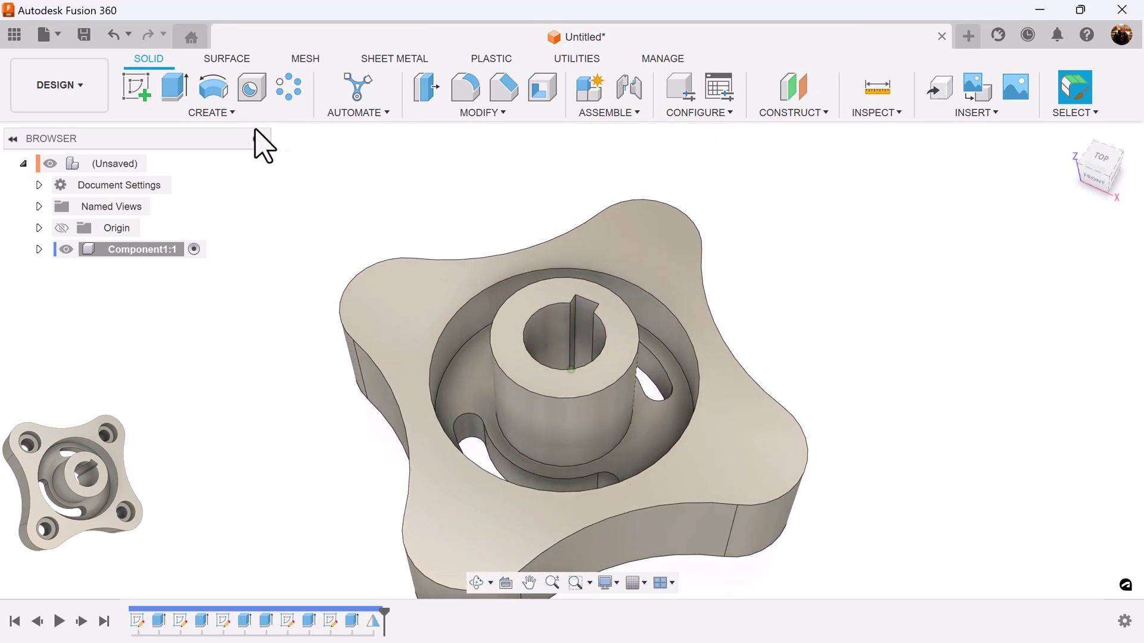
left_click(253, 89)
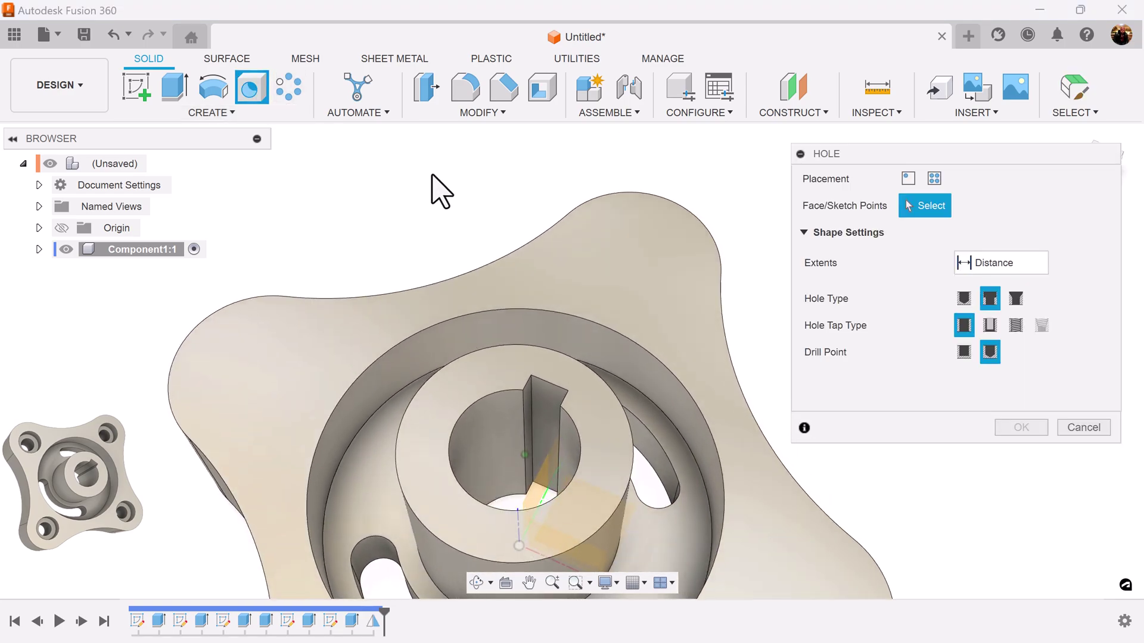
scroll(530, 212, "up", 5)
left_click(588, 229)
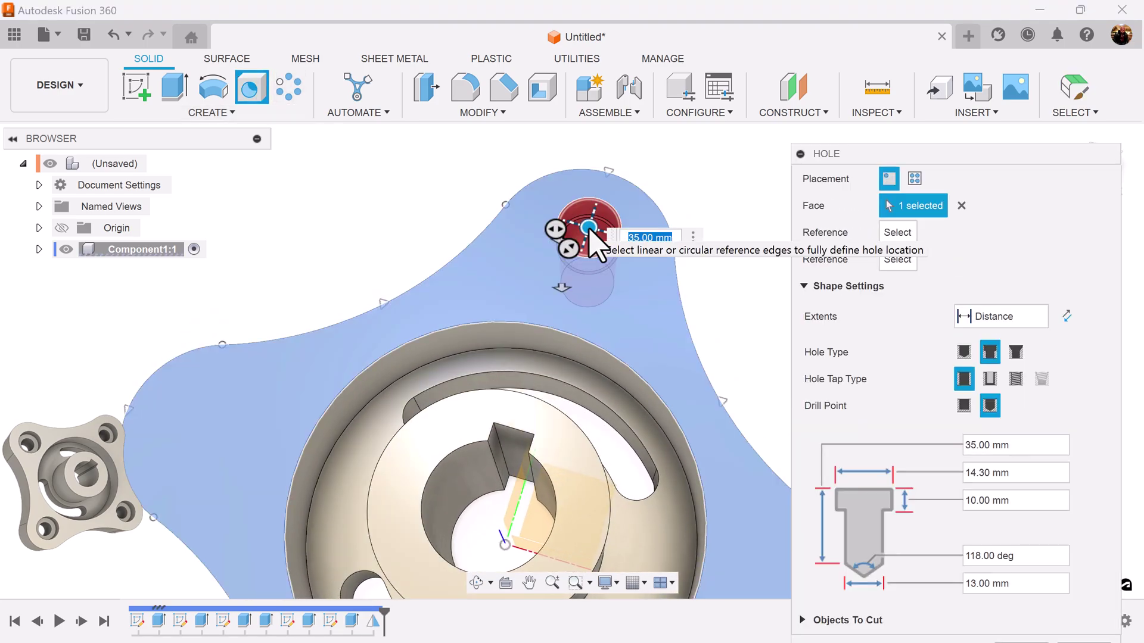
left_click_drag(588, 229, 581, 257)
scroll(620, 292, "up", 3)
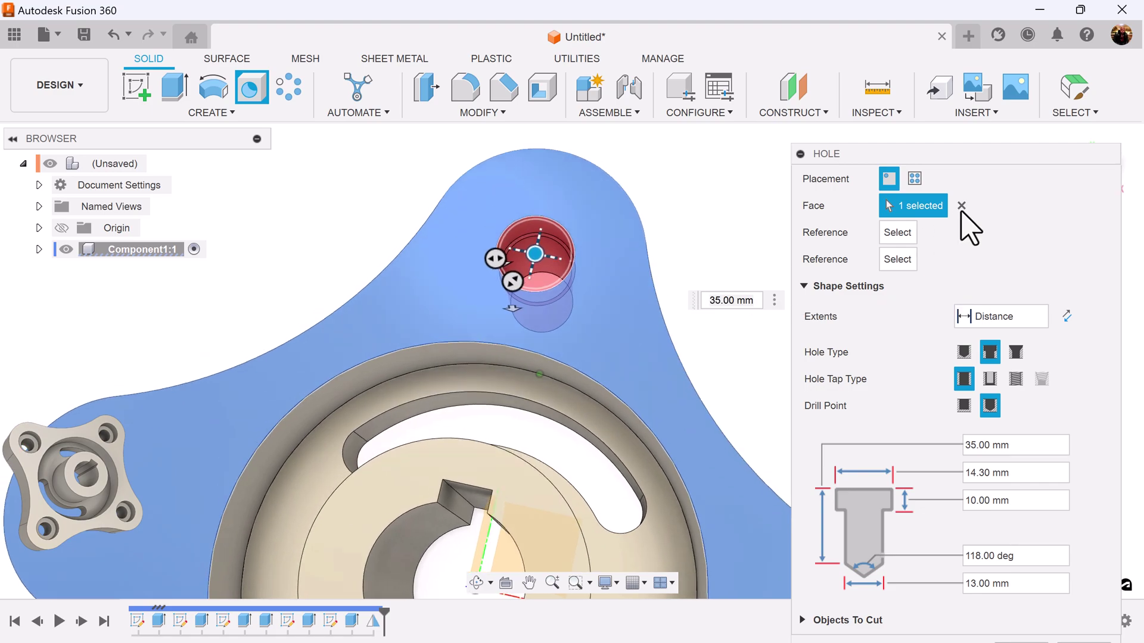
left_click(1072, 170)
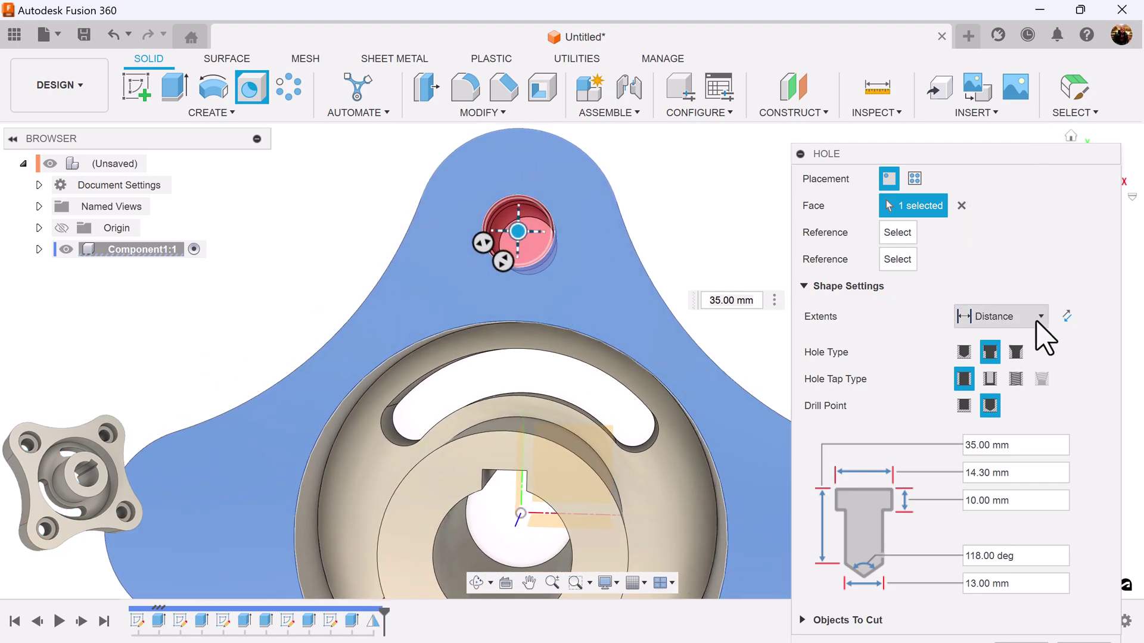
left_click(1042, 316)
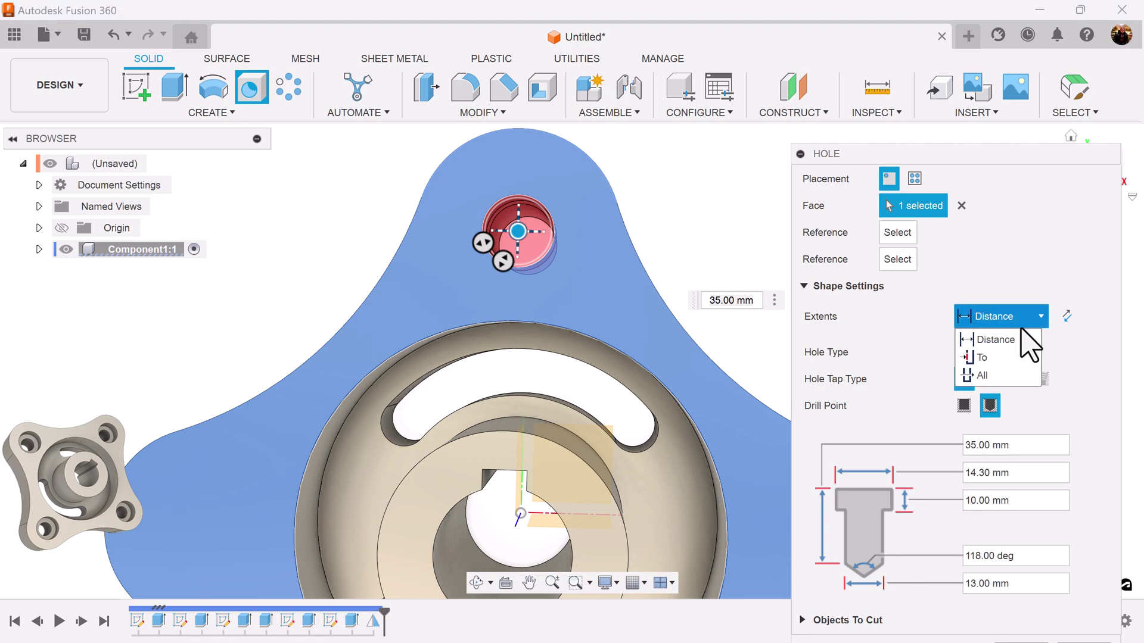
left_click(1014, 375)
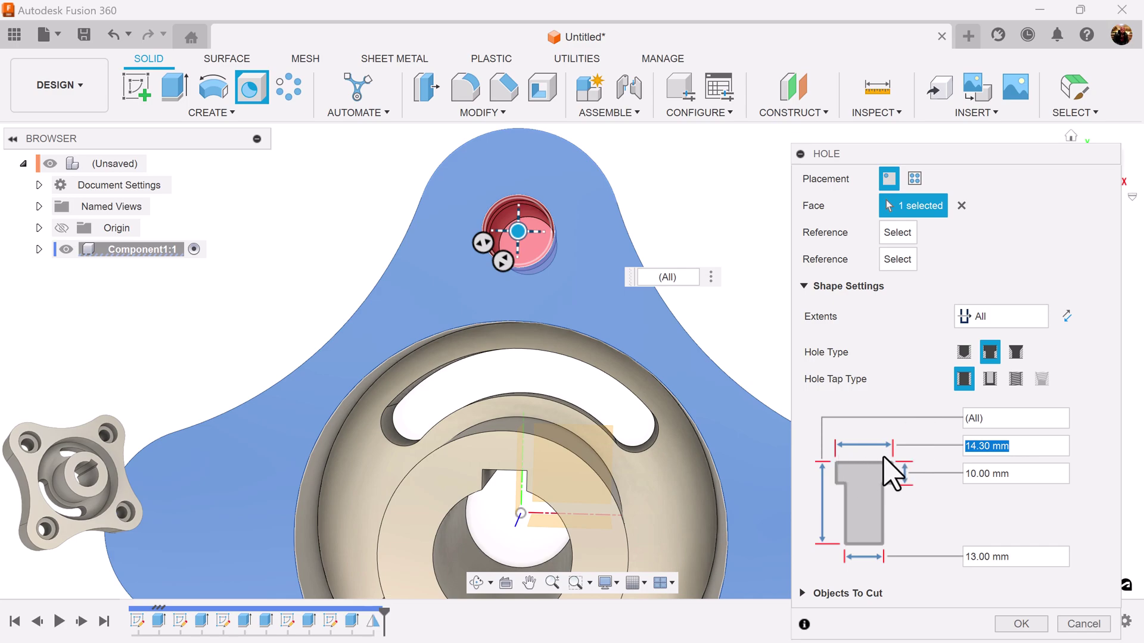
key("Return")
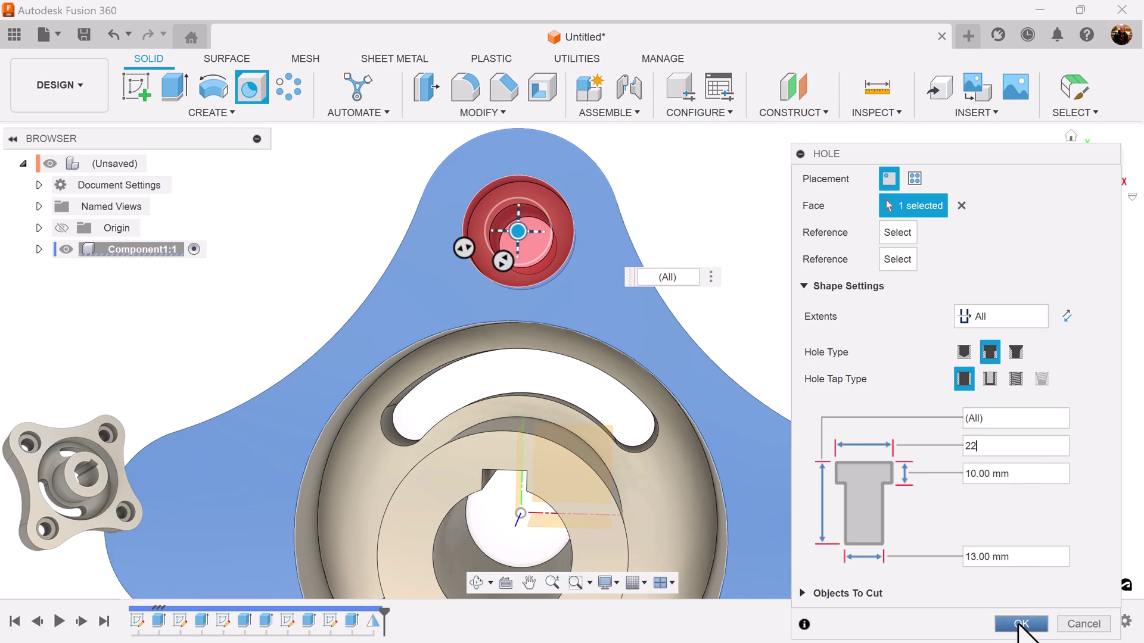
left_click(1021, 625)
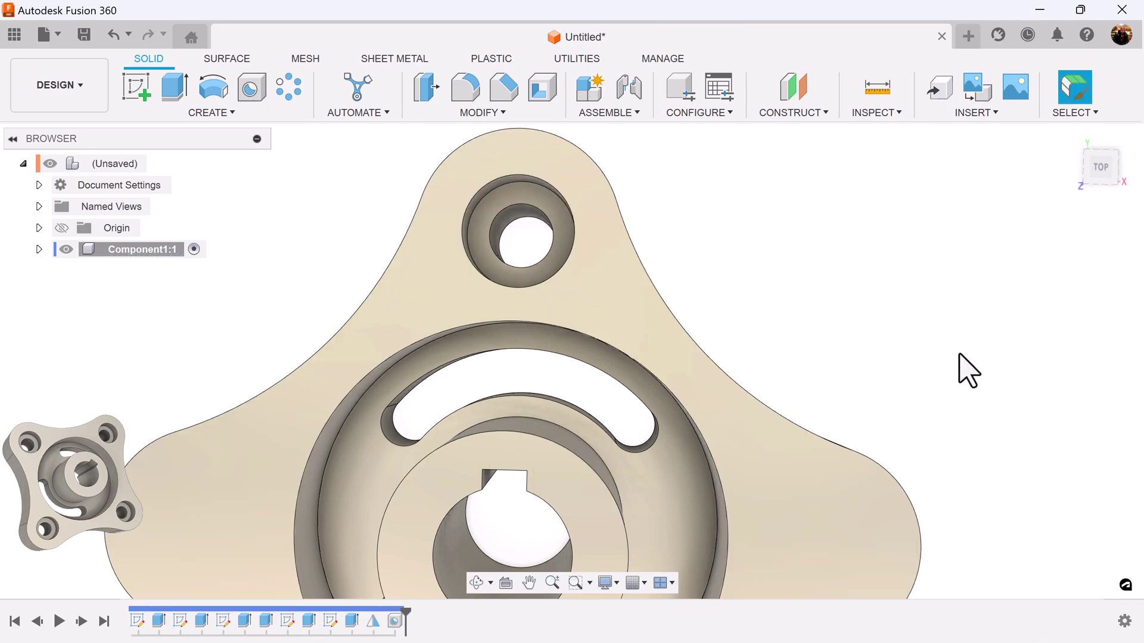
Circular-pattern Hole1 about the hub's circular edge with quantity 4
middle_click_drag(881, 314, 409, 161, "shift")
left_click(288, 89)
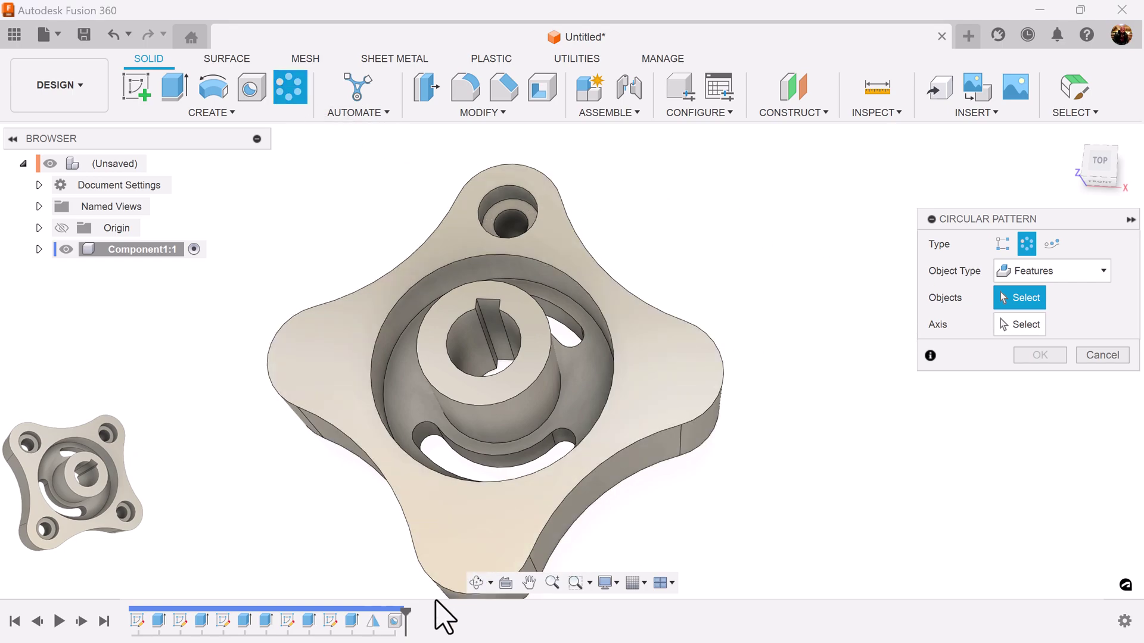
left_click(394, 622)
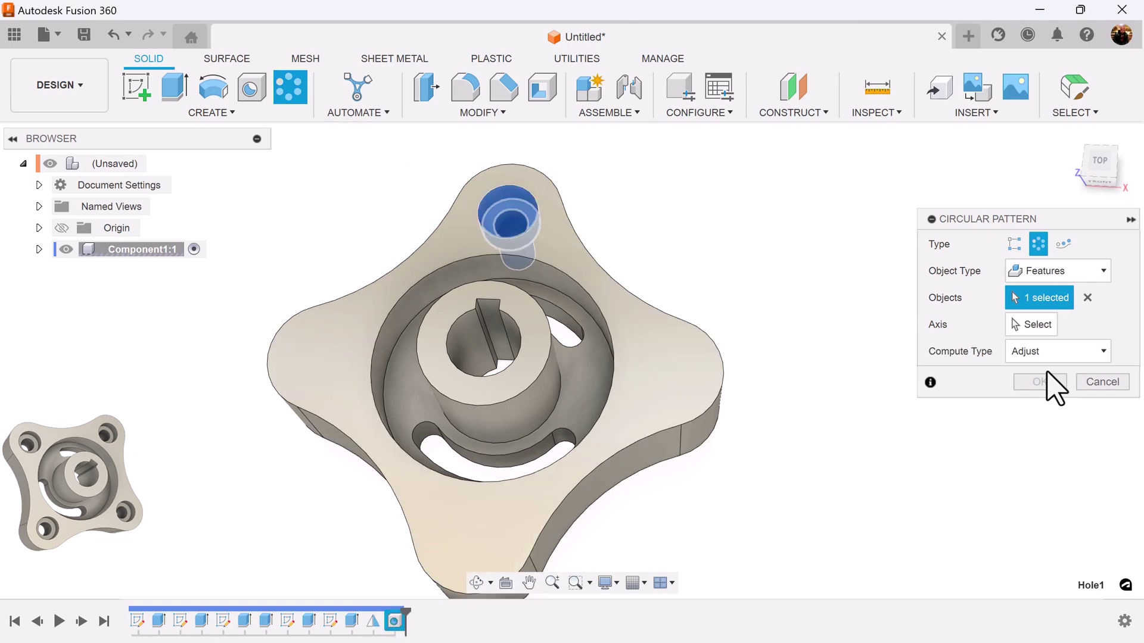
left_click(1025, 325)
left_click(549, 342)
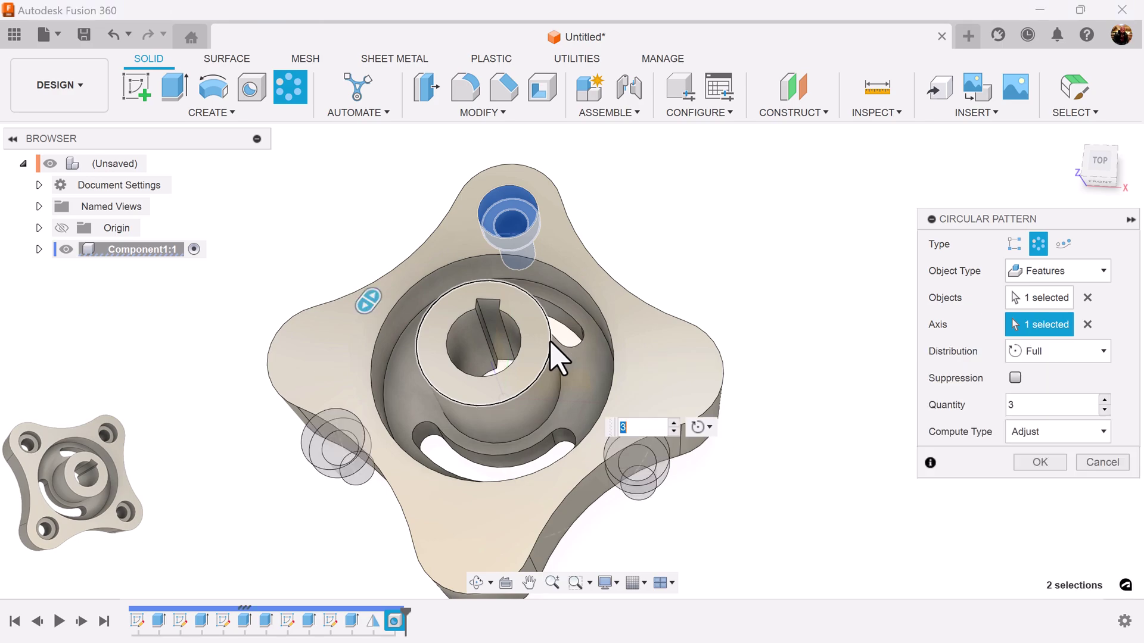
left_click(1105, 400)
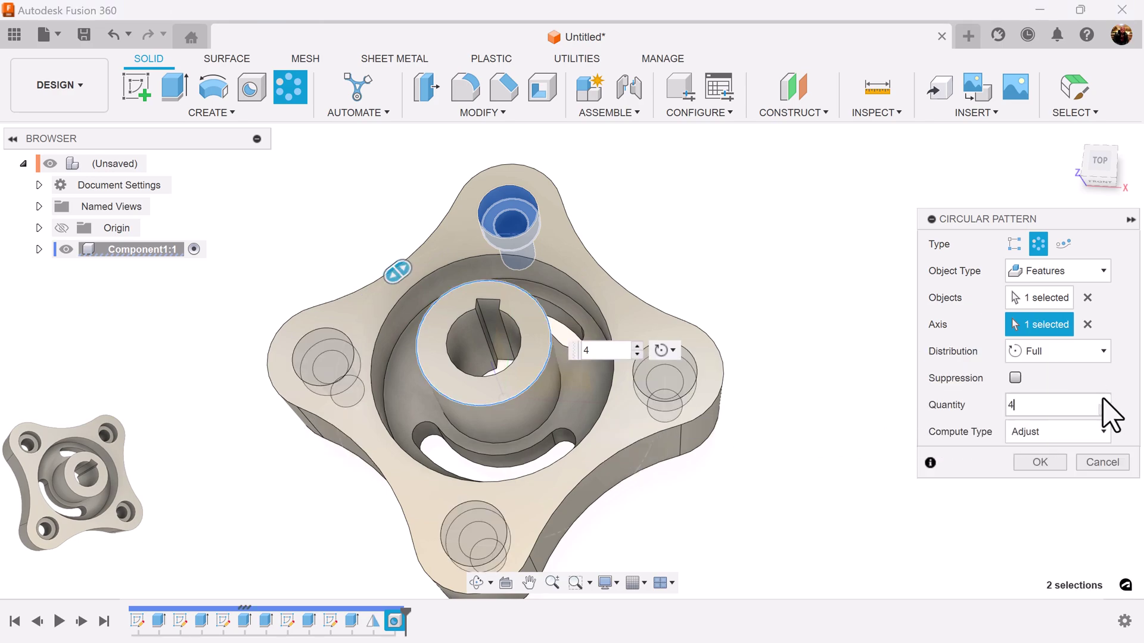
left_click(1041, 463)
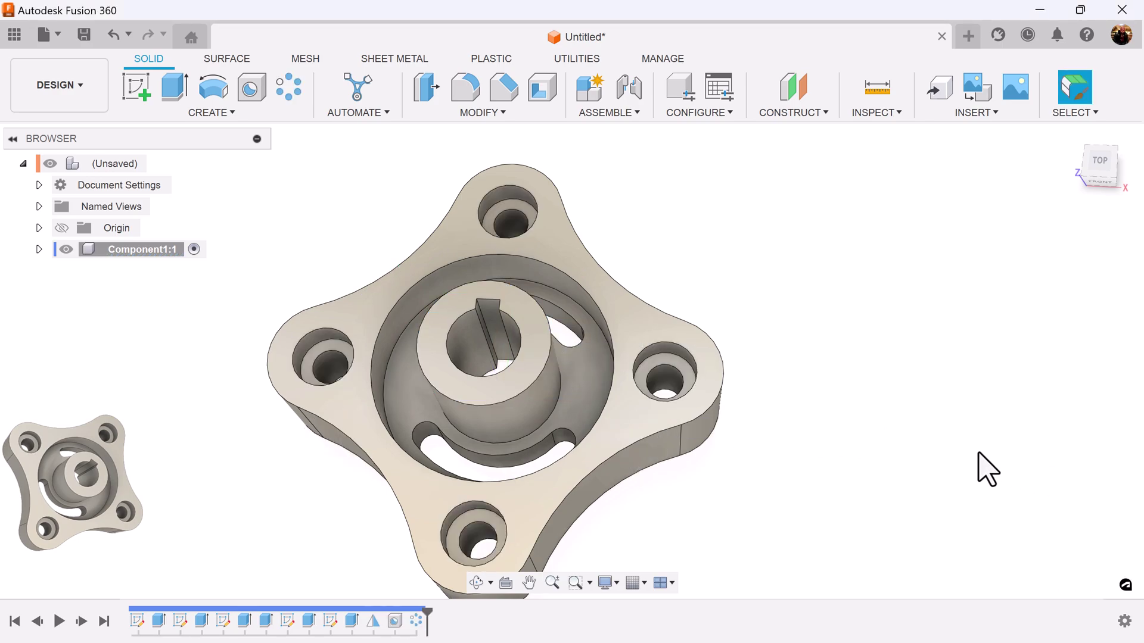
key("F6")
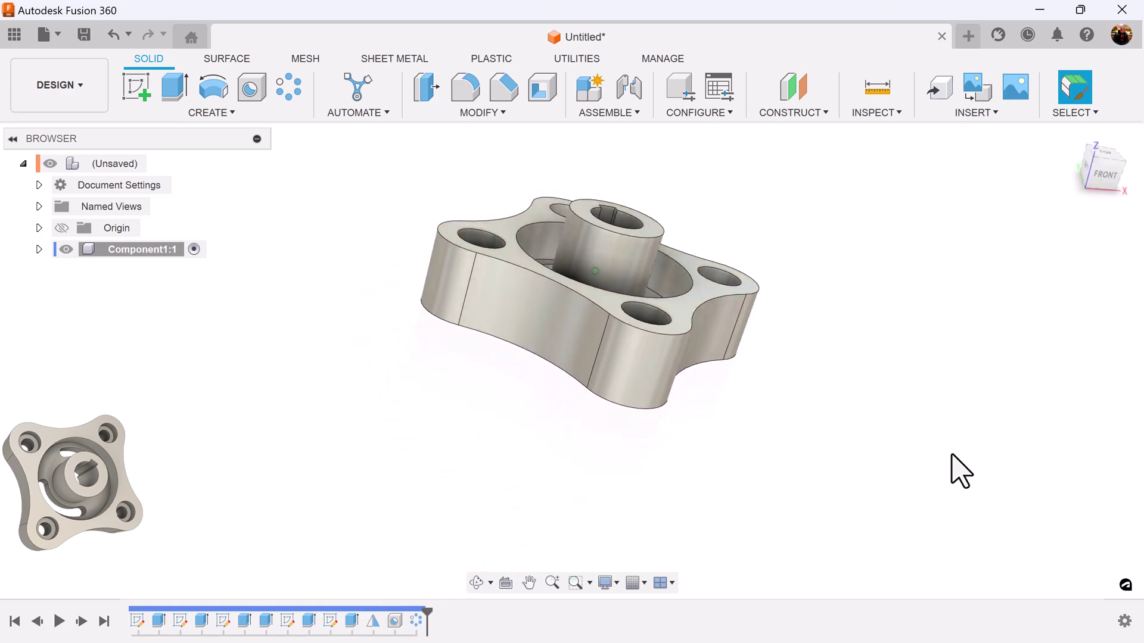